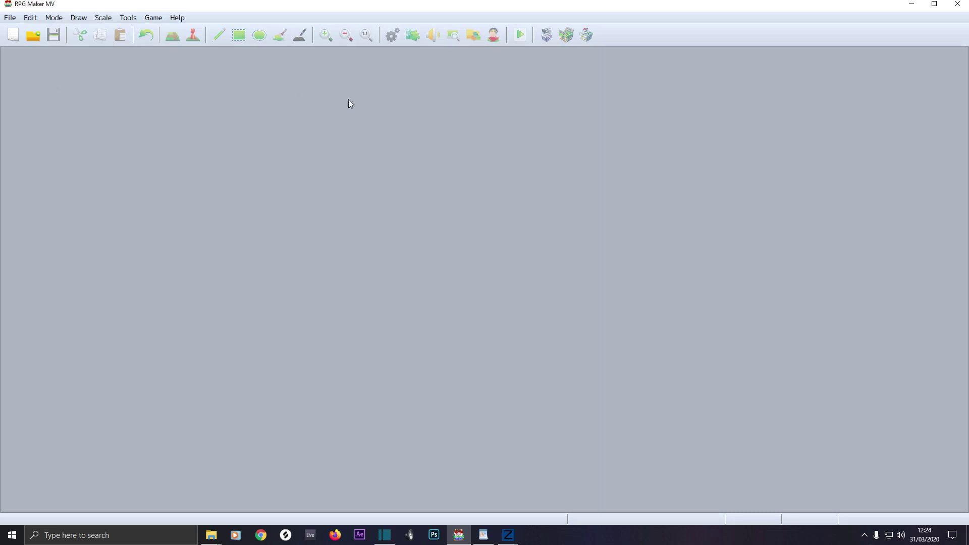
# Step: Create a new project named "My First Game" with the game title "Bad Muthafuka" in the default location
pyautogui.click(9, 18)
pyautogui.click(20, 35)
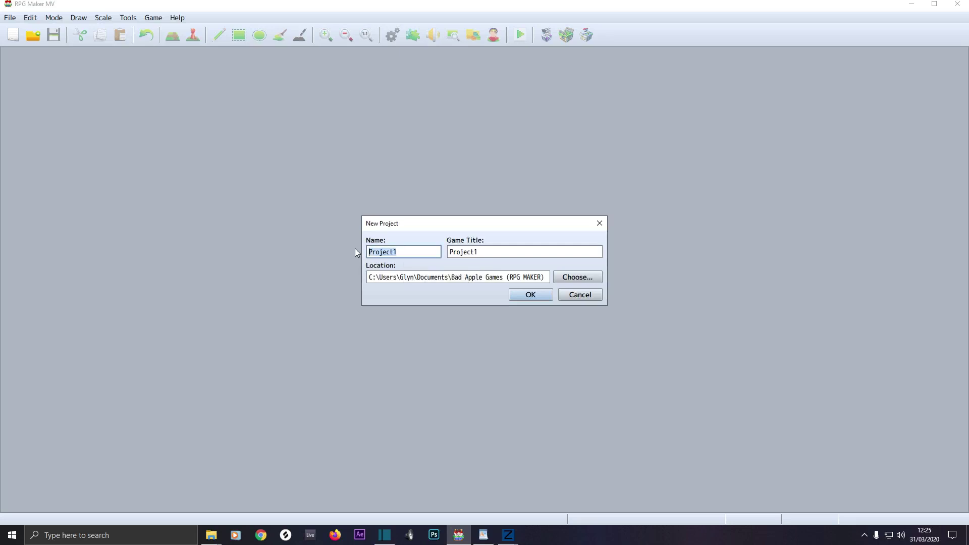
pyautogui.write('My First GAme')
pyautogui.click(505, 253)
pyautogui.hotkey('ctrl', 'a')
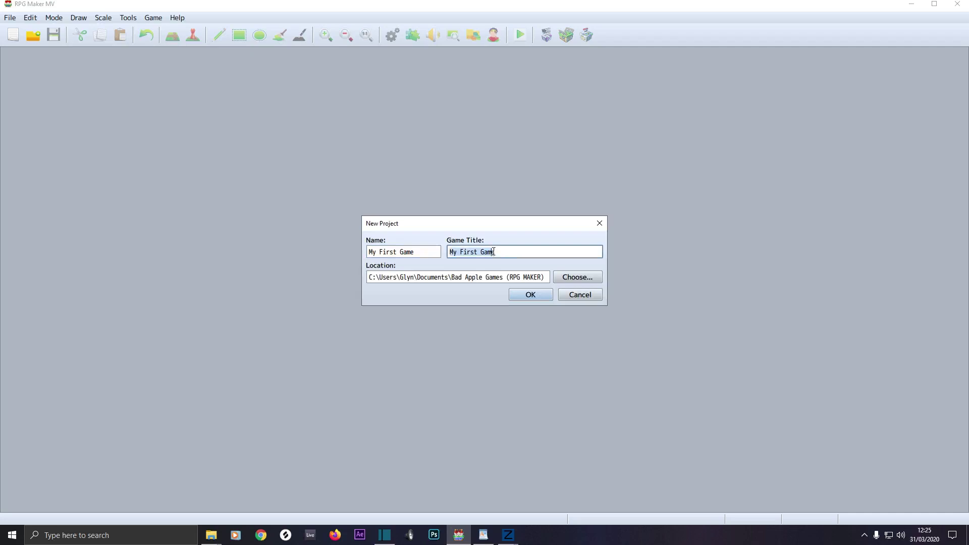
pyautogui.write('Bad Muthafuka')
pyautogui.click(530, 296)
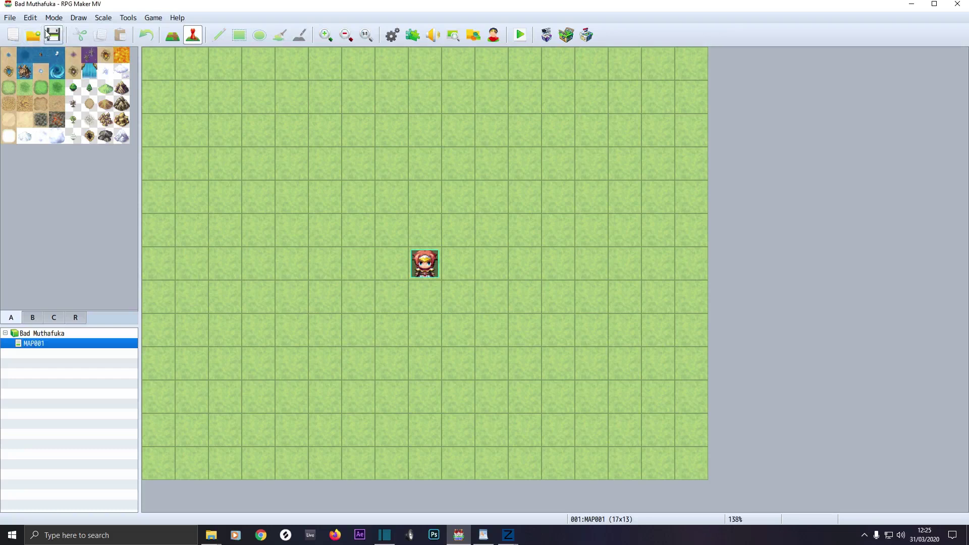
# Step: Switch to map editing and place two Rock Mountain tiles diagonally in the upper-left area of MAP001
pyautogui.click(172, 36)
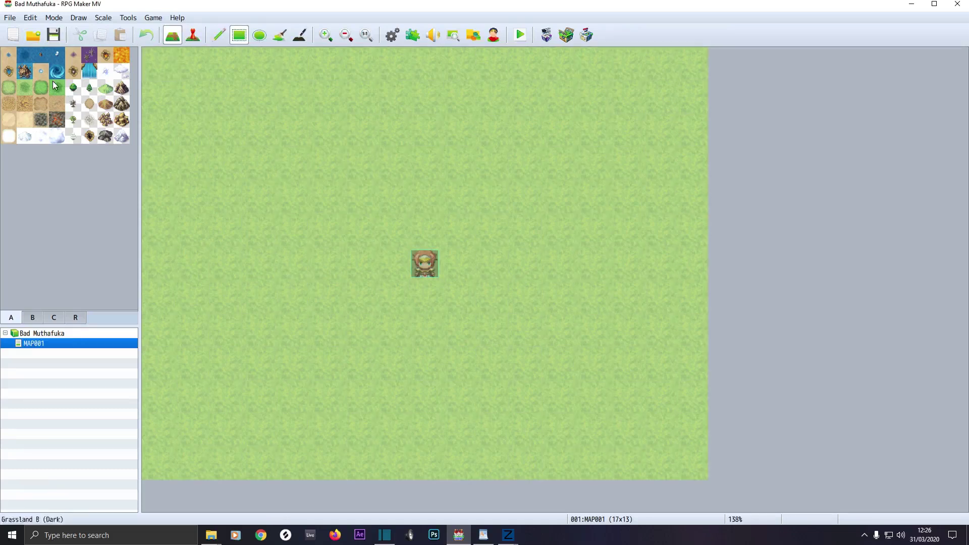
pyautogui.click(33, 318)
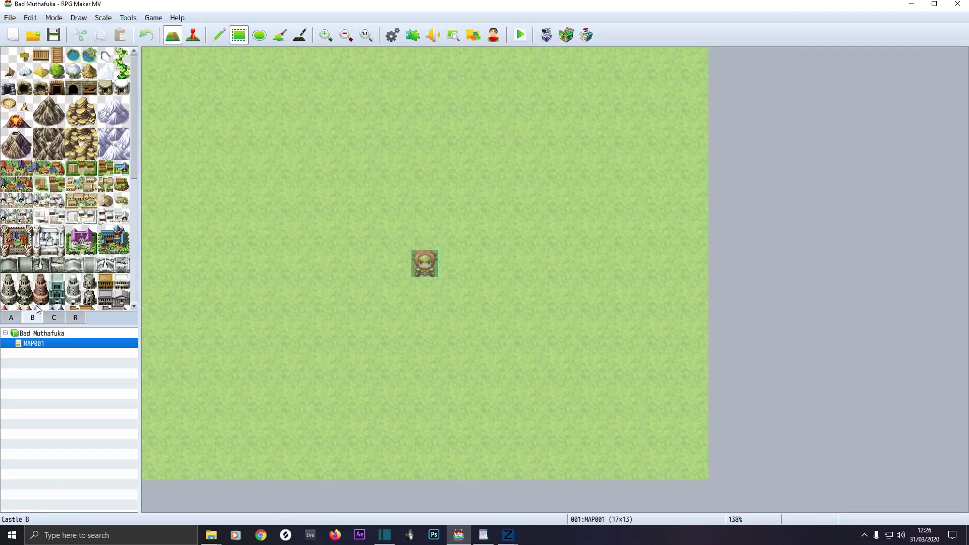
pyautogui.moveTo(38, 114); pyautogui.dragTo(56, 109)
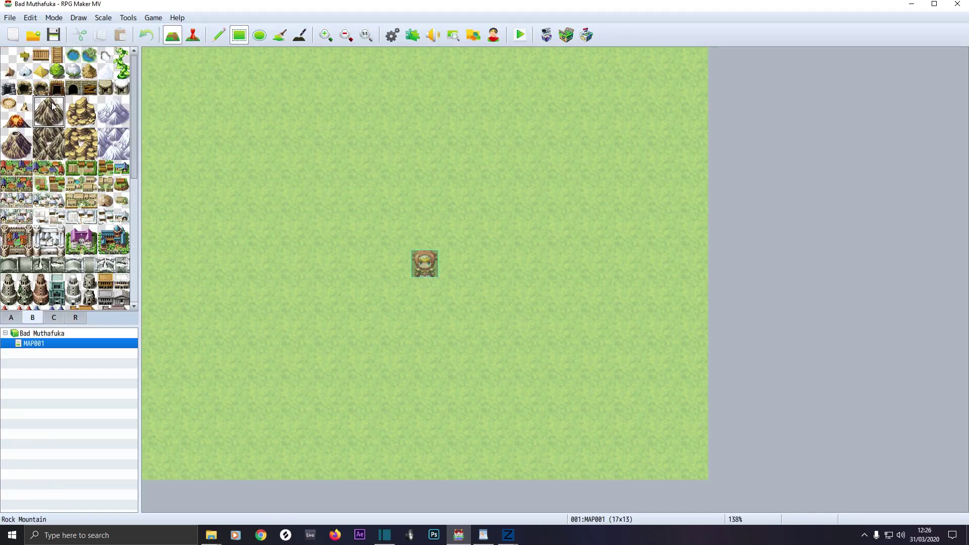
pyautogui.click(183, 73)
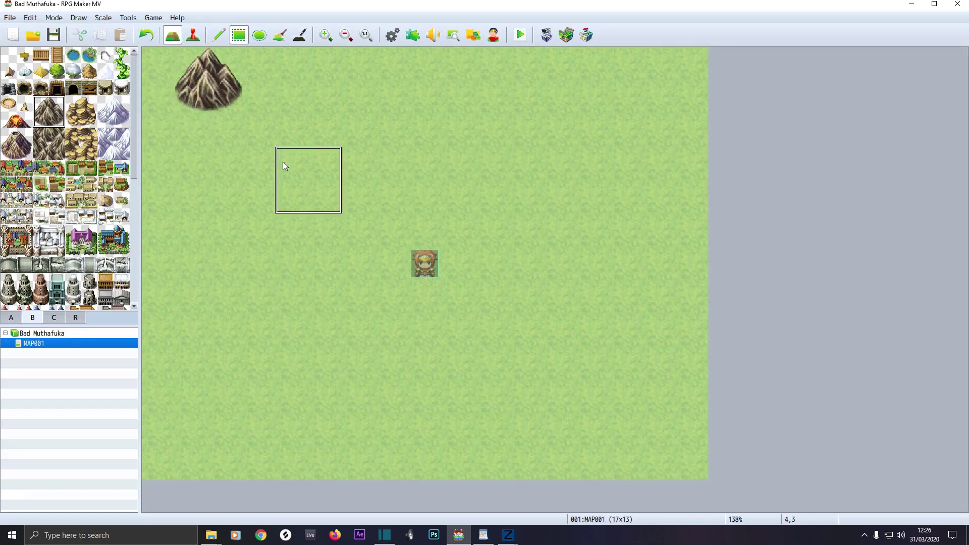
pyautogui.click(255, 126)
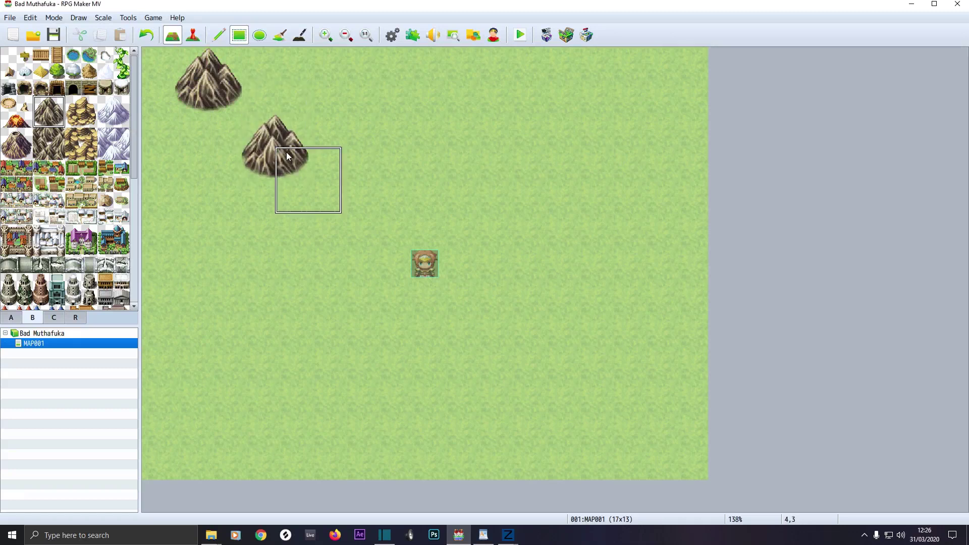
# Step: Switch to event editing and view the editor for a new event at map cell 1,4, discarding the event
pyautogui.click(193, 35)
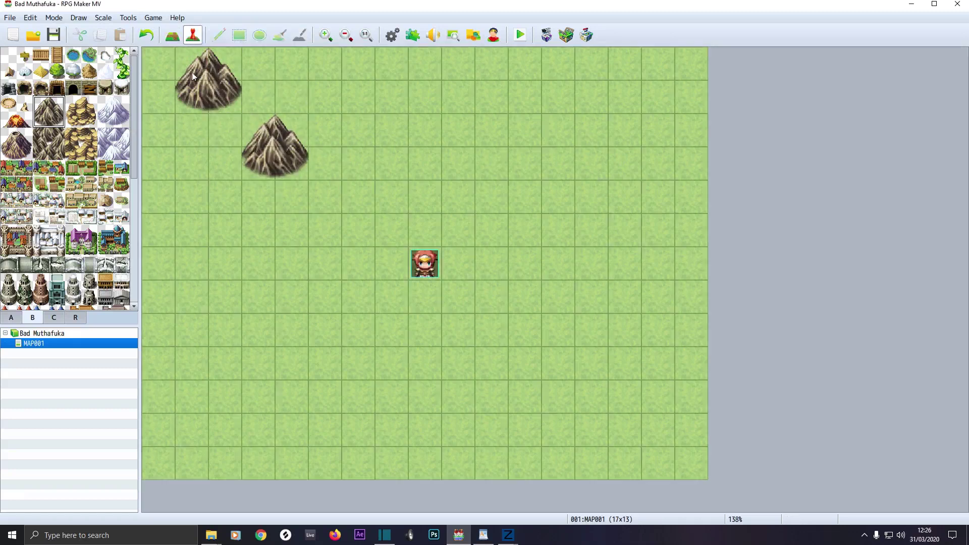
pyautogui.doubleClick(192, 198)
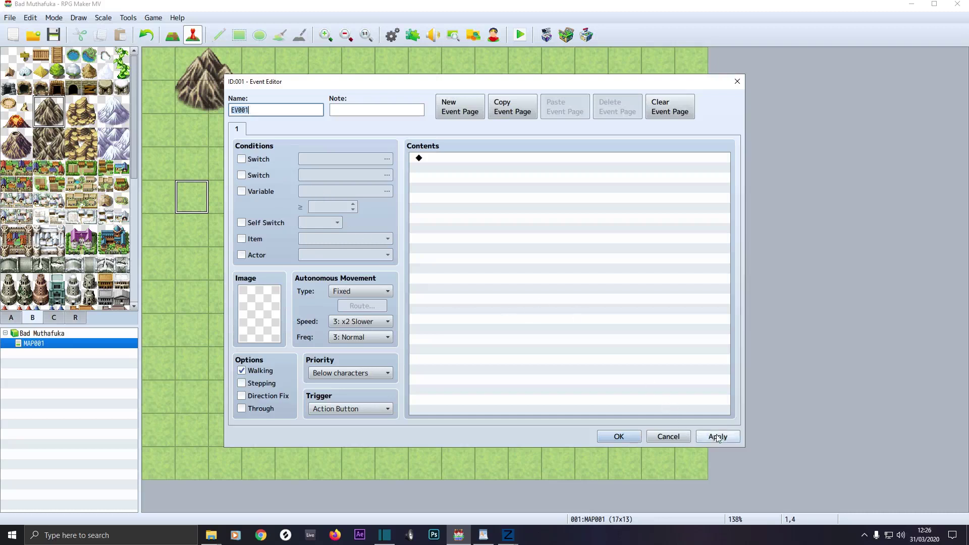
pyautogui.click(682, 437)
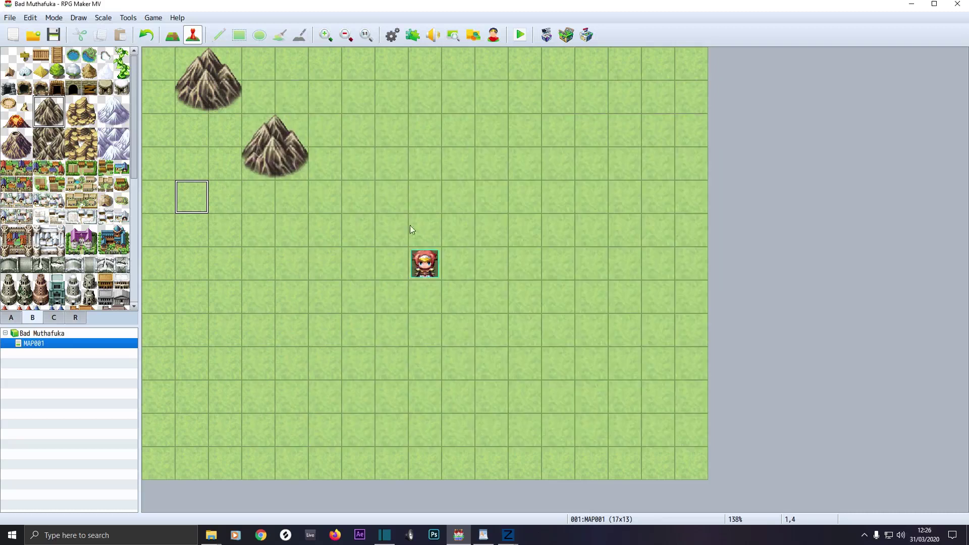
# Step: Try zooming the map in and out, settling on a zoom of 113%
pyautogui.click(327, 36)
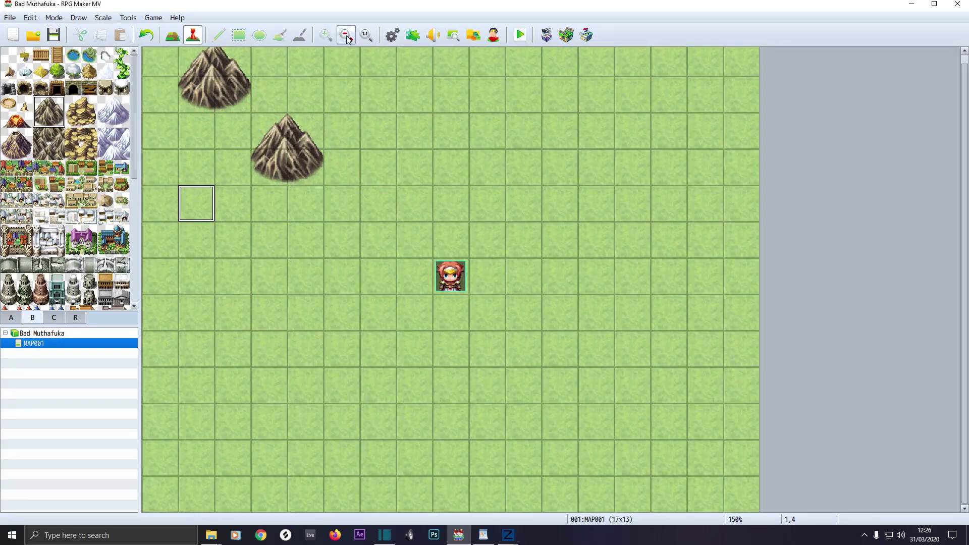
pyautogui.click(346, 35)
pyautogui.click(346, 36)
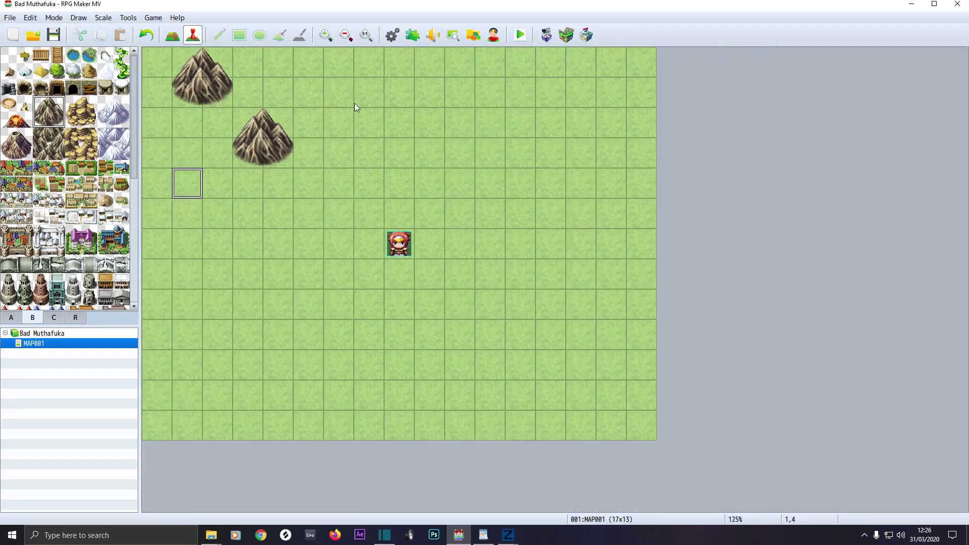
pyautogui.keyDown('ctrl'); pyautogui.scroll(-2, 356, 107); pyautogui.keyUp('ctrl')
pyautogui.keyDown('ctrl'); pyautogui.scroll(2, 356, 106); pyautogui.keyUp('ctrl')
pyautogui.keyDown('ctrl'); pyautogui.scroll(-1, 354, 102); pyautogui.keyUp('ctrl')
# Step: Open the database and review its sections from Actors through Classes, Skills, Items, Weapons, Armors, Enemies and Troops
pyautogui.click(393, 39)
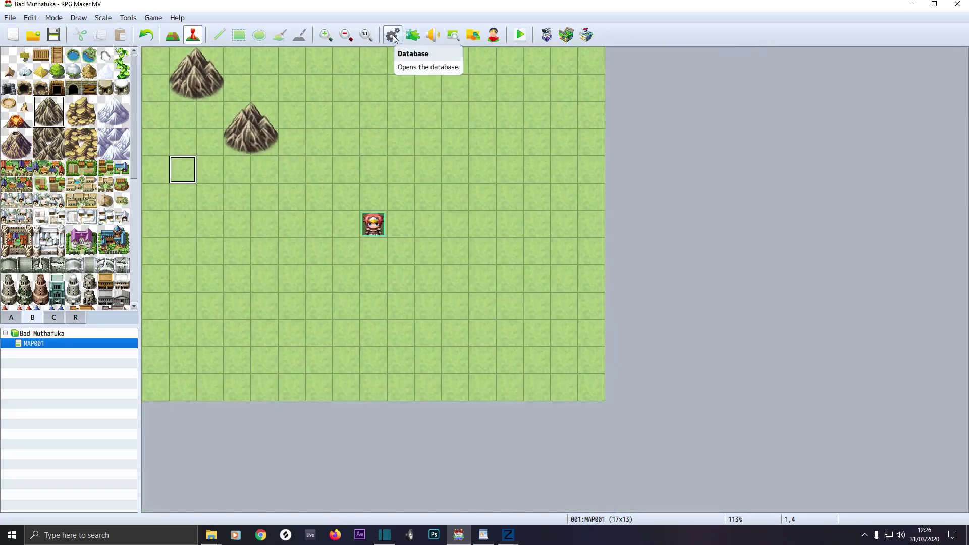
pyautogui.click(394, 37)
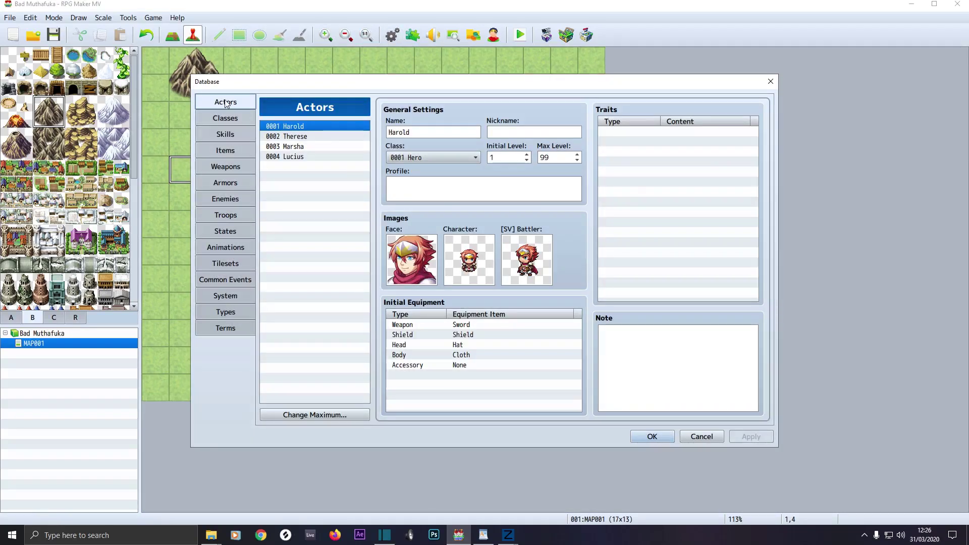
pyautogui.click(223, 118)
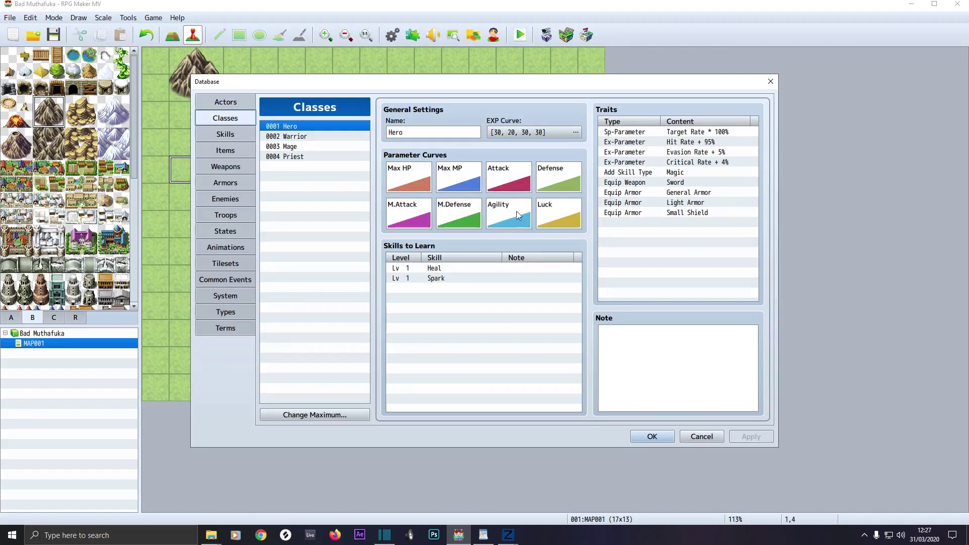
pyautogui.click(224, 135)
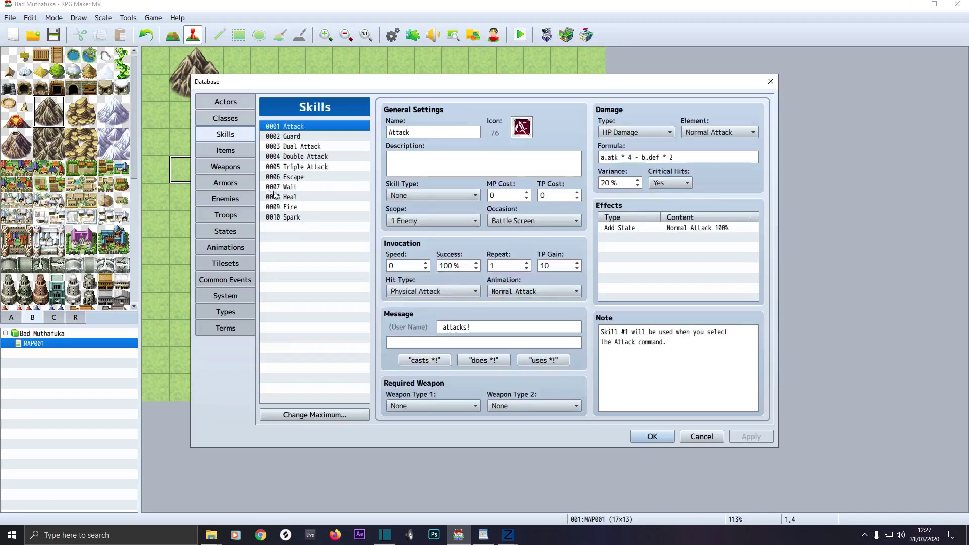
pyautogui.click(226, 152)
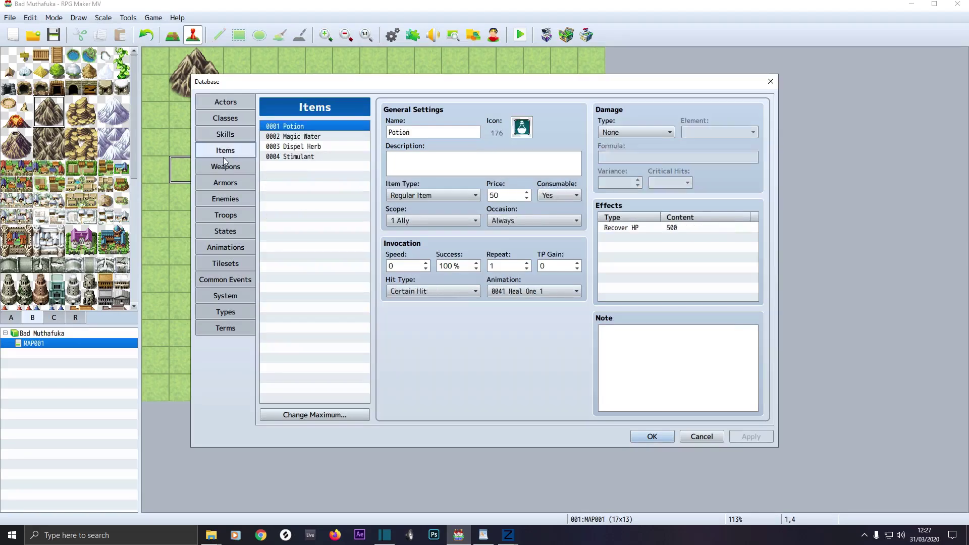
pyautogui.click(222, 168)
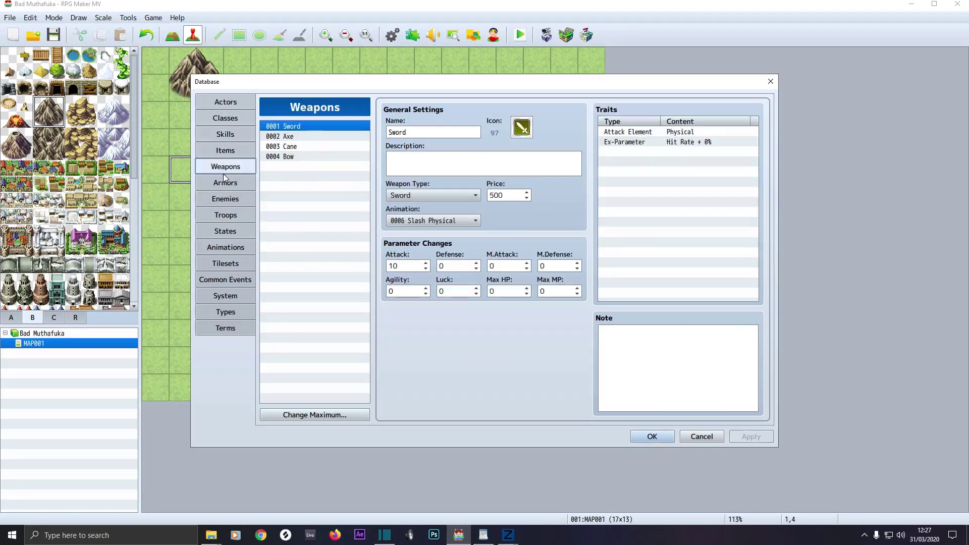
pyautogui.click(223, 183)
pyautogui.click(223, 198)
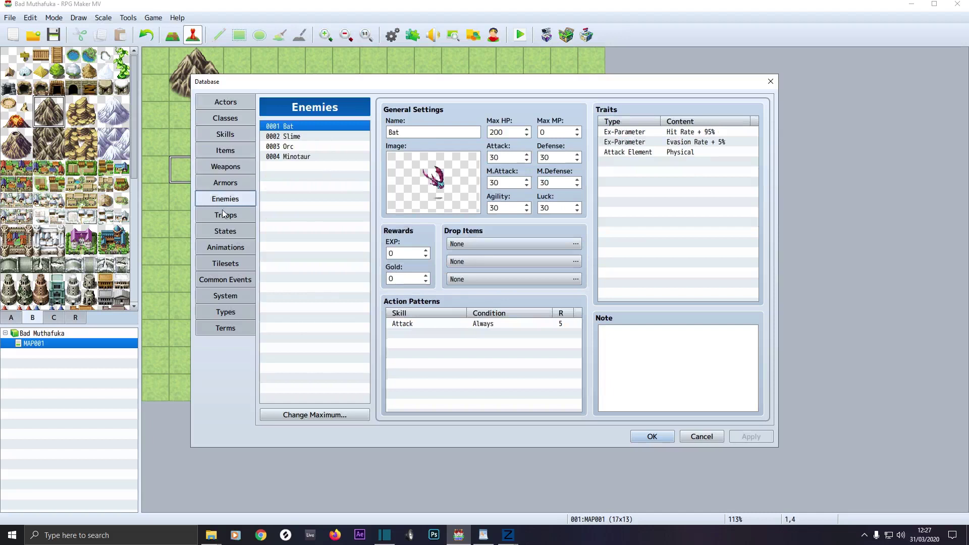
pyautogui.click(223, 215)
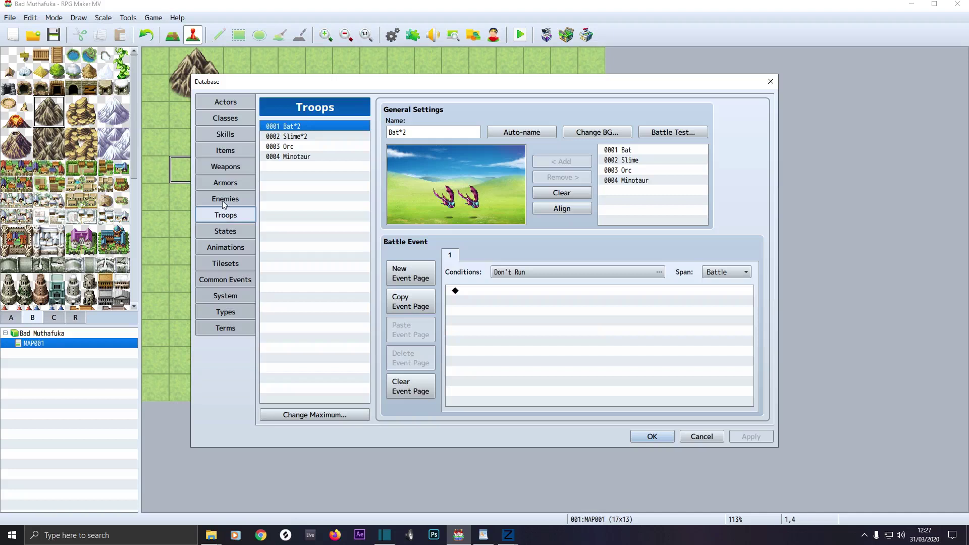
# Step: Add a Minotaur enemy to the Bat*2 troop
pyautogui.click(222, 200)
pyautogui.click(626, 180)
pyautogui.click(564, 162)
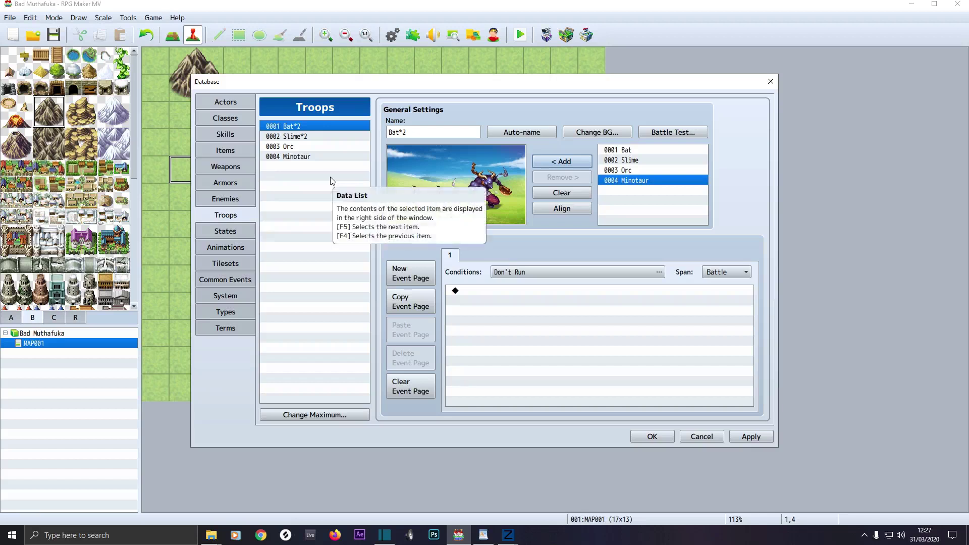
# Step: Review the States section and play previews of the Darkness All 3 and Light All 3 animations
pyautogui.click(218, 233)
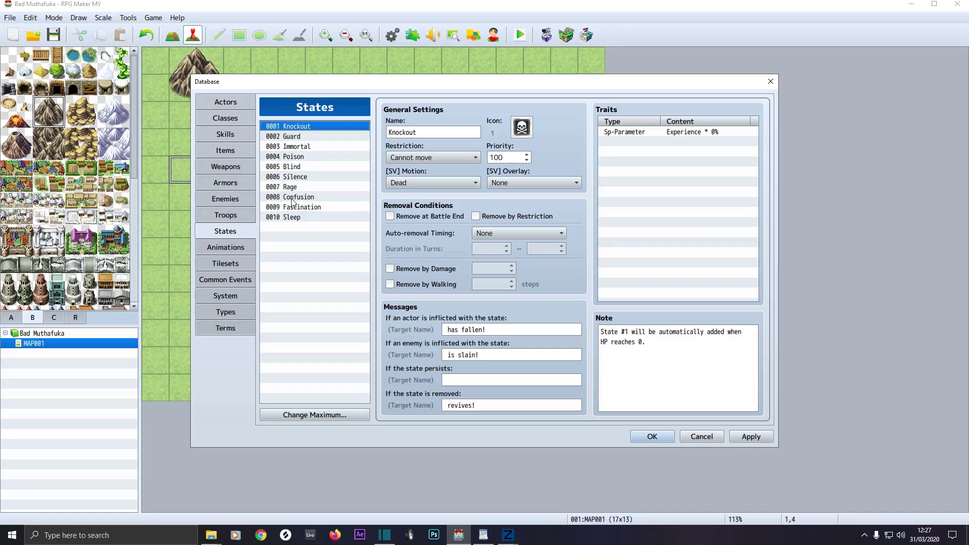
pyautogui.click(228, 248)
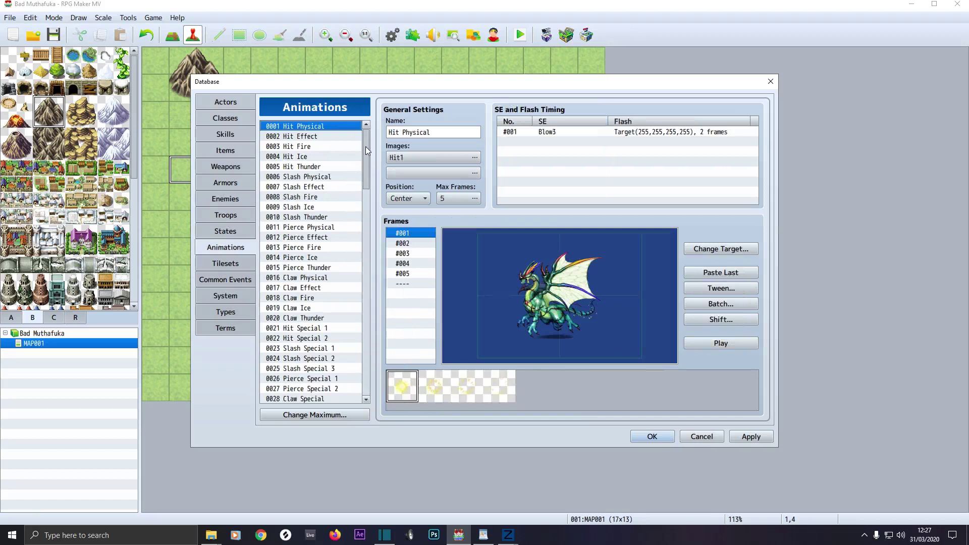
pyautogui.moveTo(366, 145); pyautogui.dragTo(357, 330)
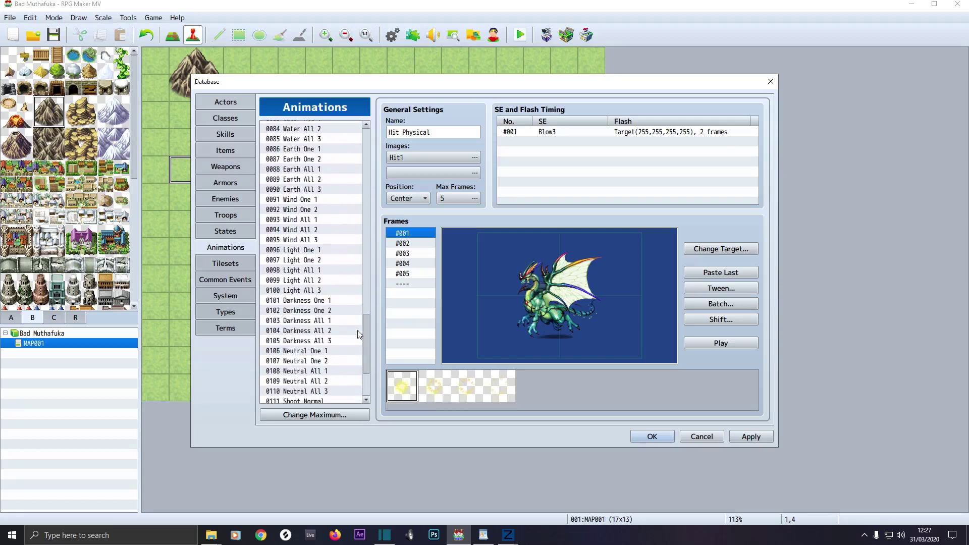
pyautogui.click(319, 342)
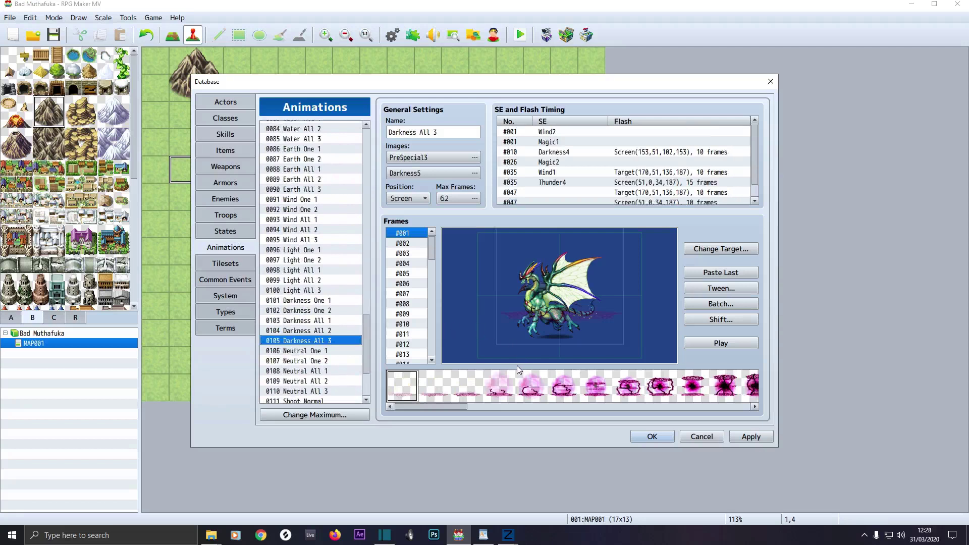
pyautogui.click(714, 345)
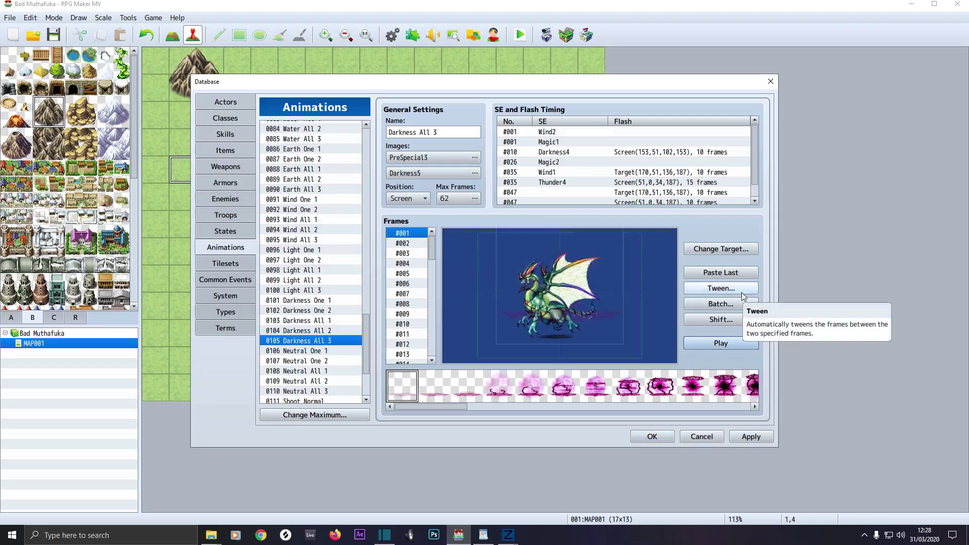
pyautogui.click(305, 291)
pyautogui.click(708, 343)
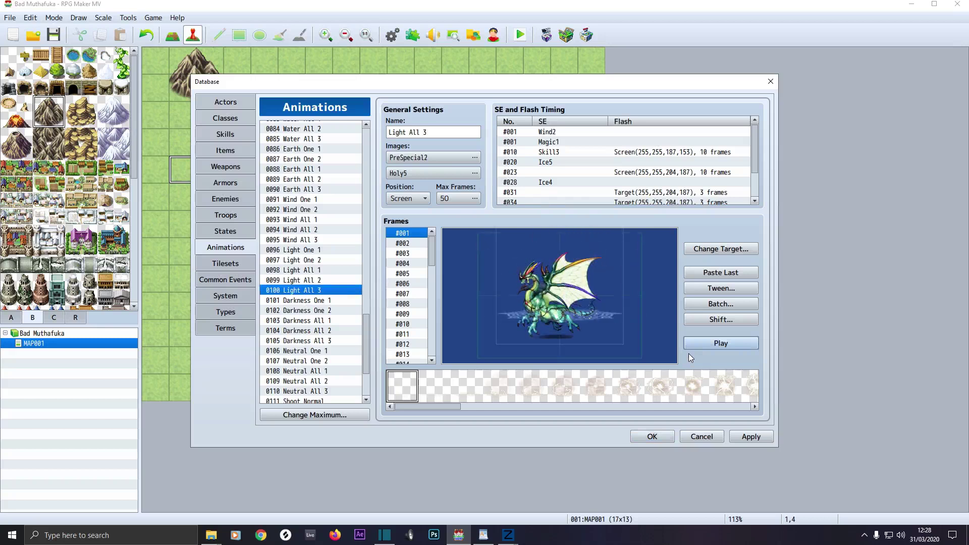
# Step: Browse the database's tilesets from Overworld to SF Inside, examining the tiles of each
pyautogui.click(228, 266)
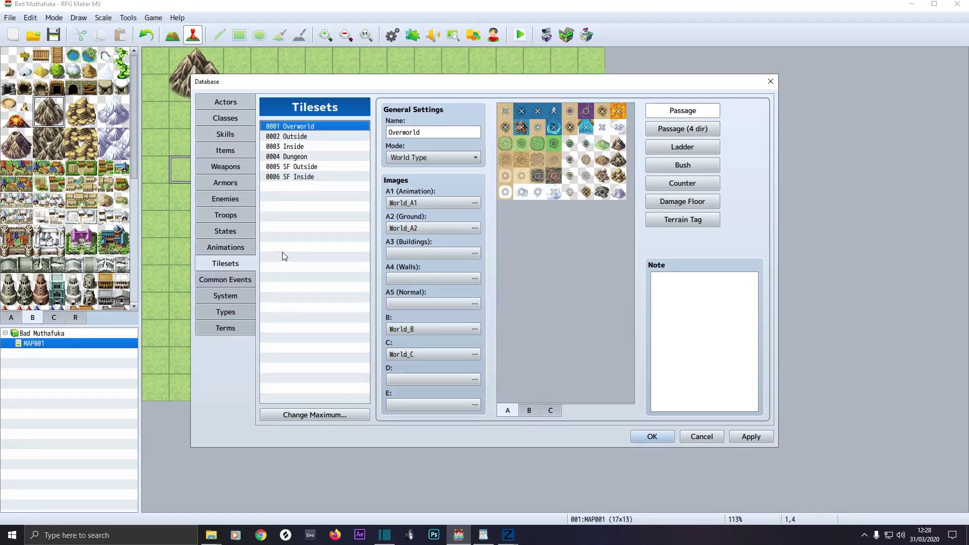
pyautogui.click(299, 177)
pyautogui.press('Up')
pyautogui.press('Up')
pyautogui.press('Up')
pyautogui.press('Up')
pyautogui.press('Up')
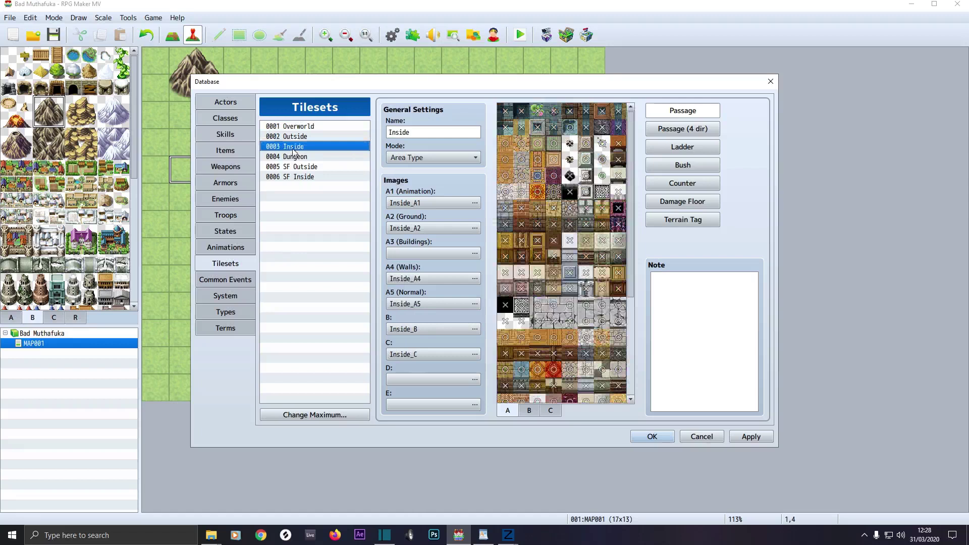
pyautogui.moveTo(293, 133); pyautogui.dragTo(294, 198)
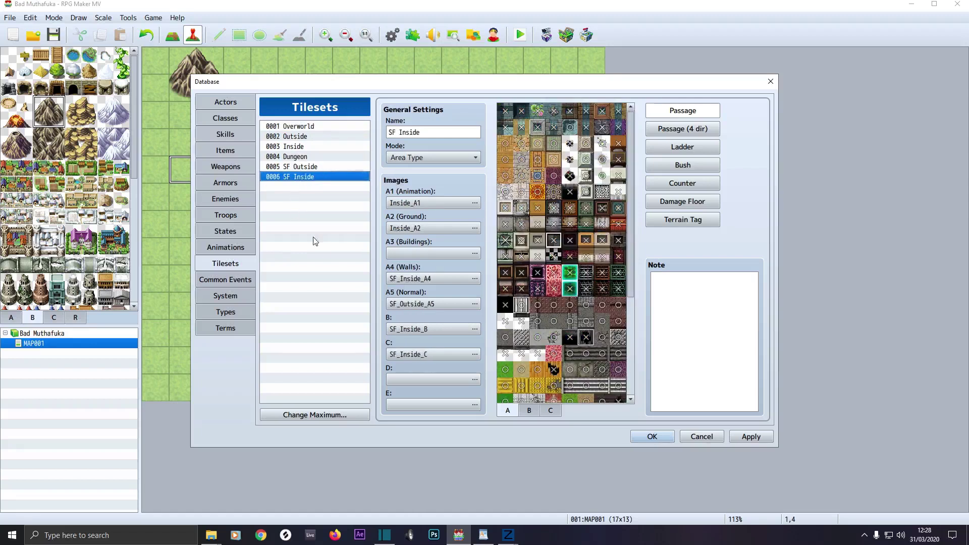
# Step: Look through the images available for the SF Inside tileset's D slot without assigning one
pyautogui.doubleClick(408, 377)
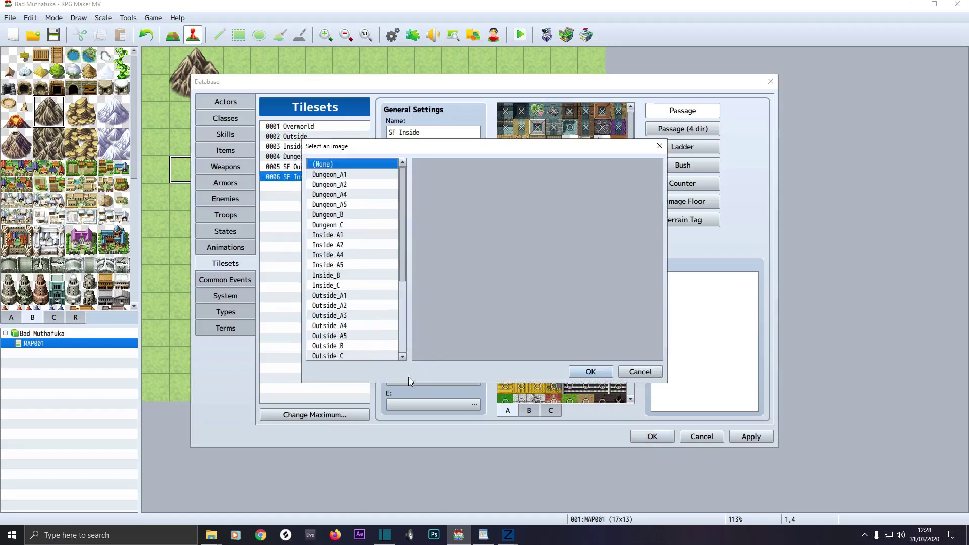
pyautogui.scroll(-2, 359, 318)
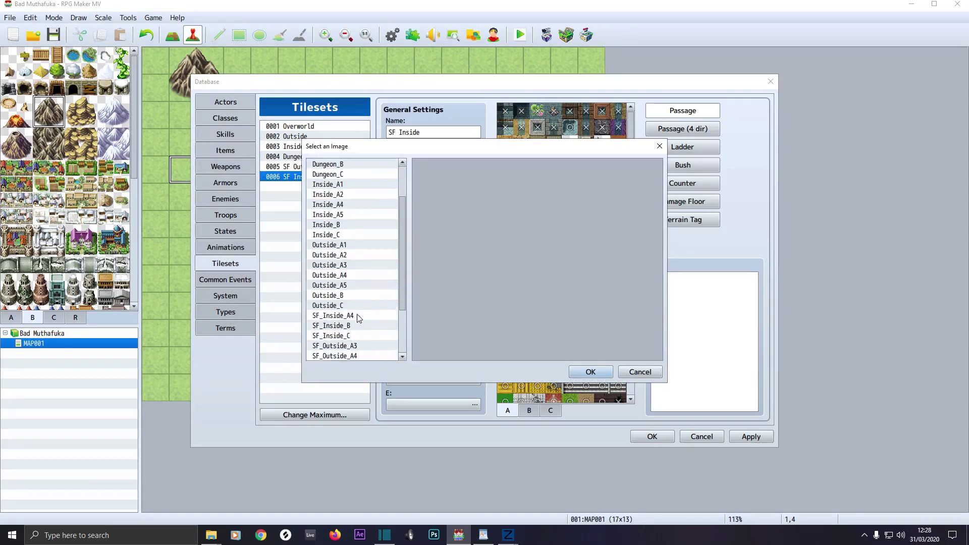
pyautogui.click(627, 375)
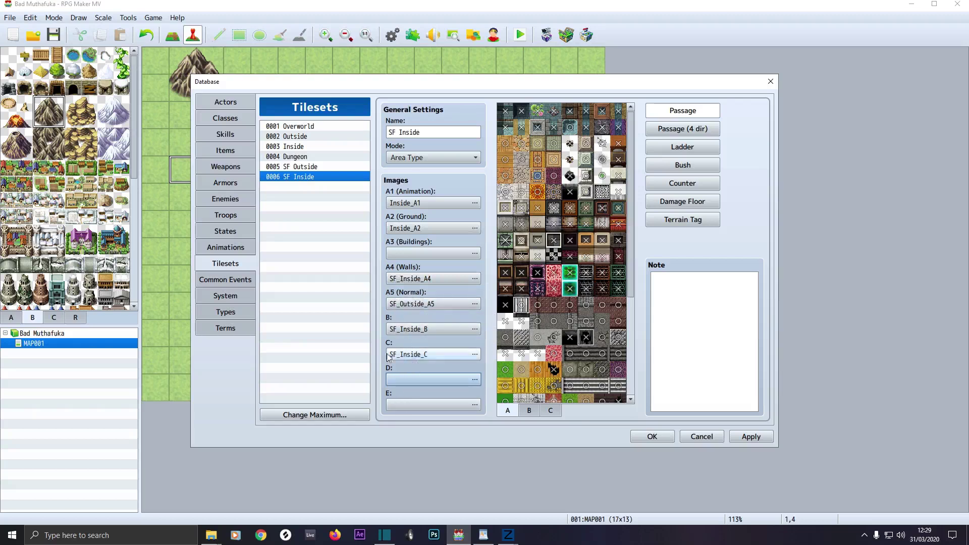
# Step: View the Common Events section, then in the System section remove every actor except Harold from the starting party
pyautogui.click(232, 281)
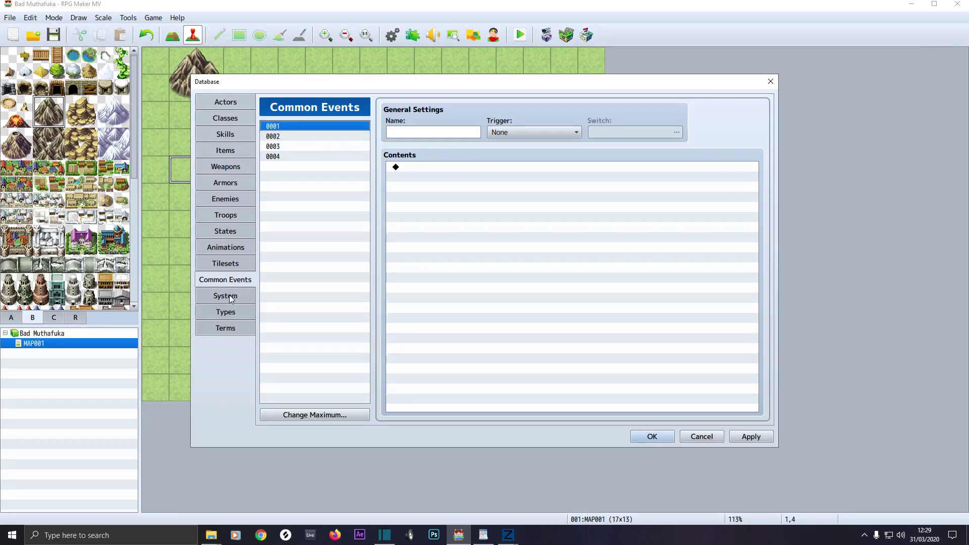
pyautogui.click(229, 296)
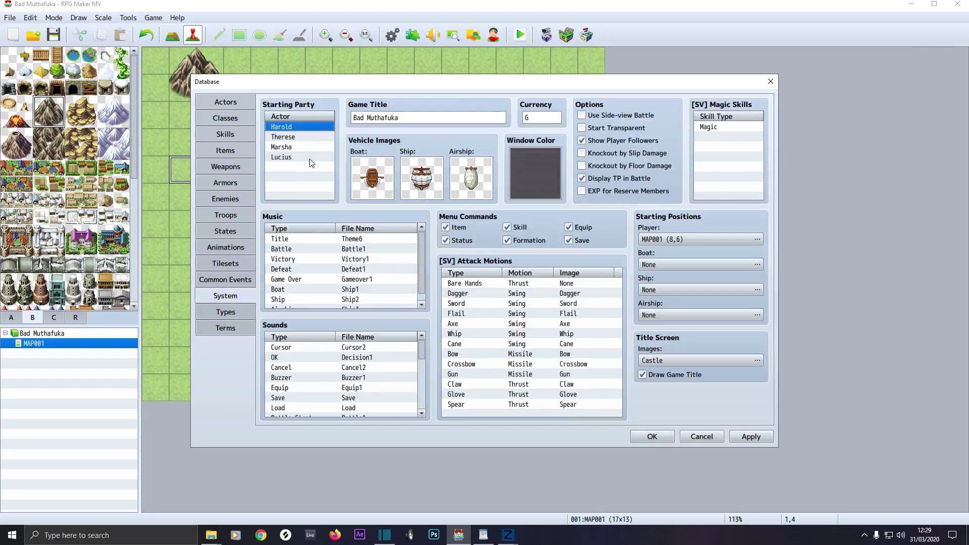
pyautogui.click(284, 138)
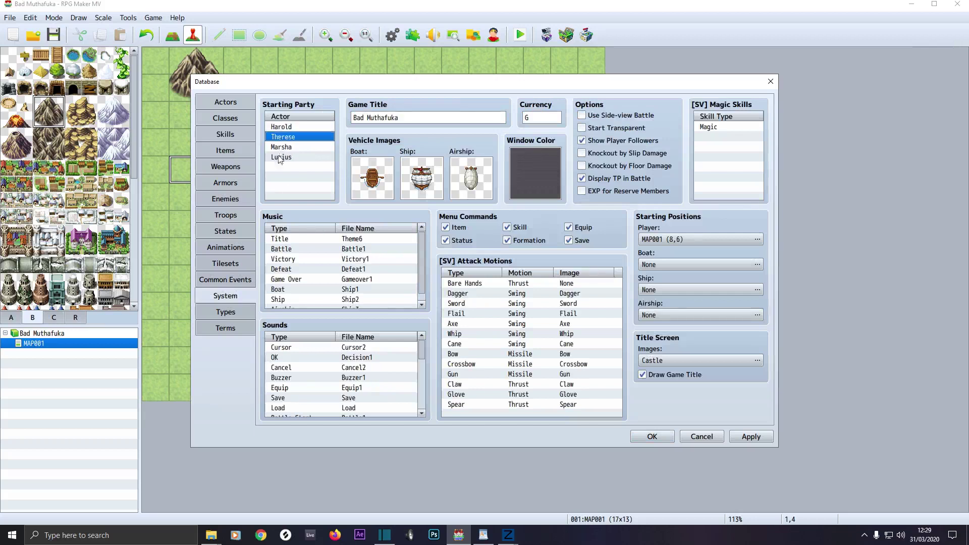
pyautogui.click(279, 158)
pyautogui.press('Delete')
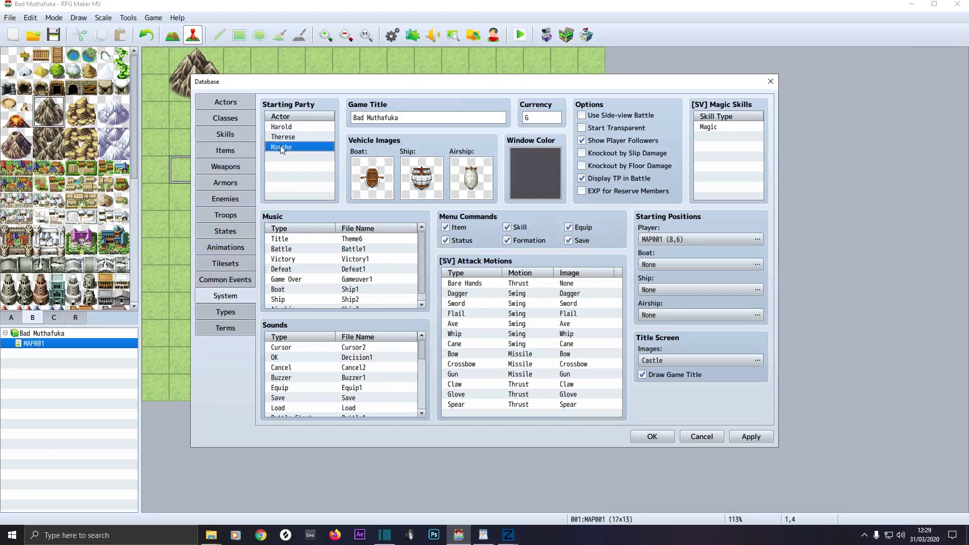
pyautogui.click(281, 138)
pyautogui.press('Delete')
pyautogui.press('Delete')
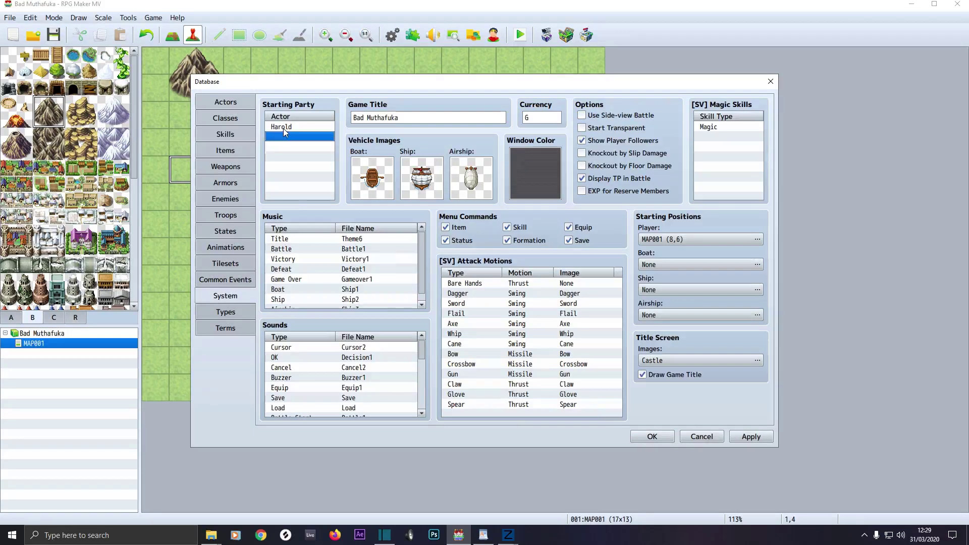
# Step: Rename the actor Harold to "Bent twat" and apply the change to the database
pyautogui.click(237, 102)
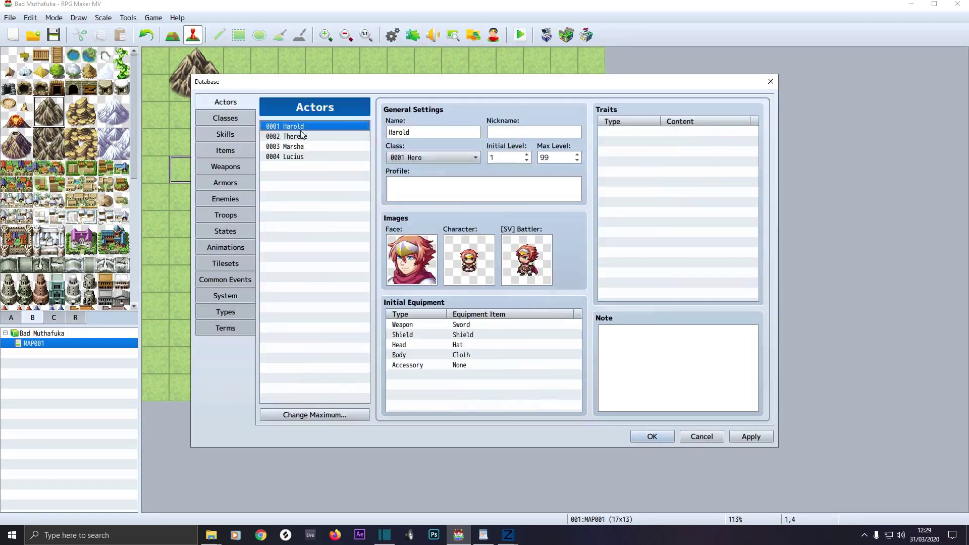
pyautogui.doubleClick(439, 131)
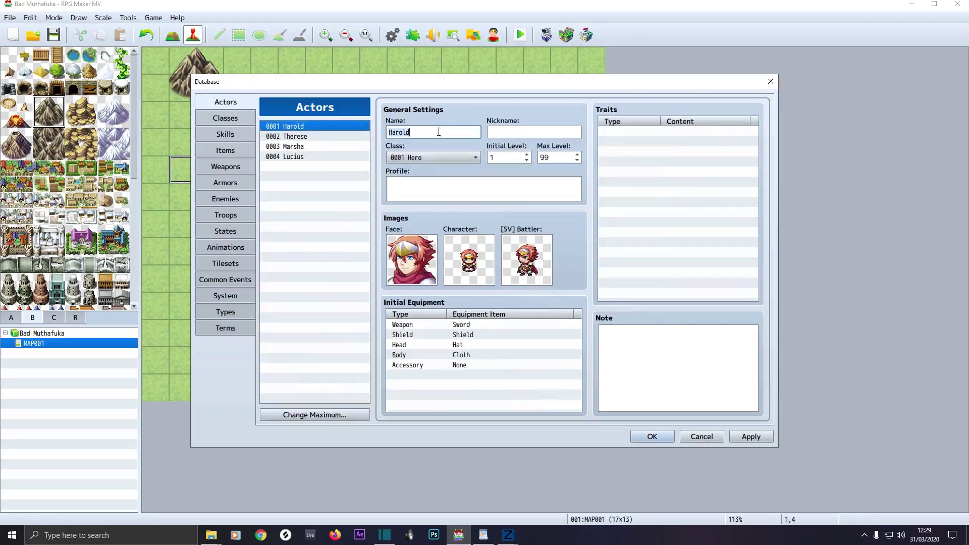
pyautogui.write('Bent twat')
pyautogui.click(738, 437)
# Step: In the System section, set the game title to "I Ain't no Good AT This" and change the airship's image to the green balloon
pyautogui.click(224, 296)
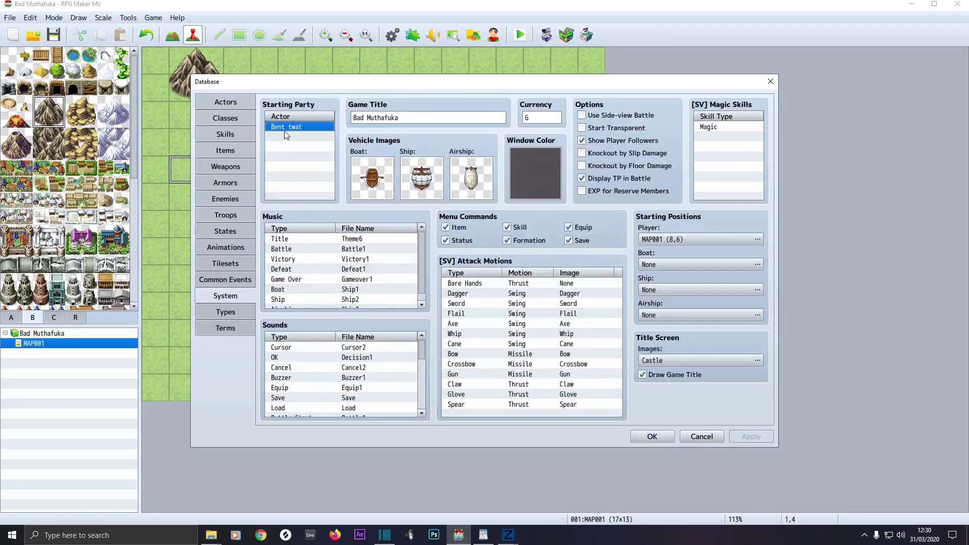
pyautogui.click(403, 118)
pyautogui.hotkey('ctrl', 'a')
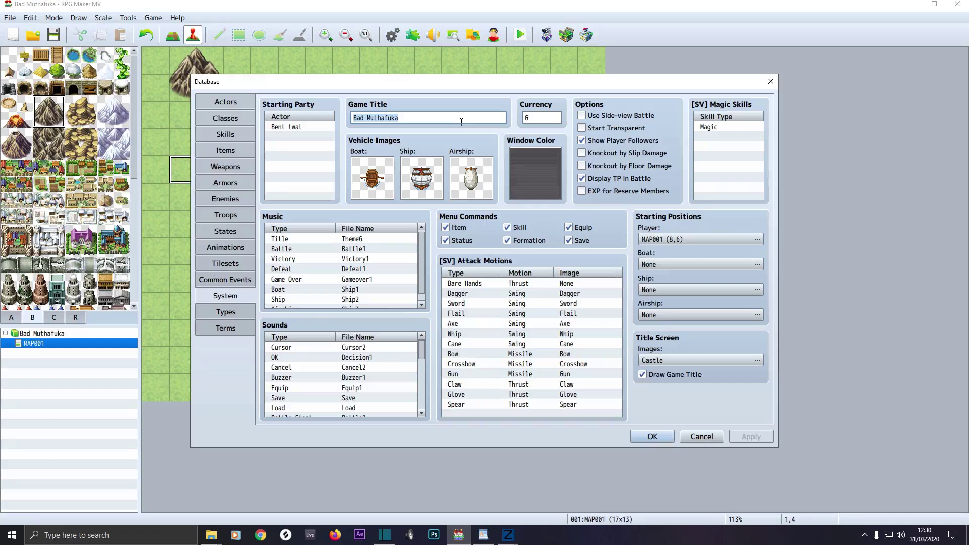
pyautogui.write("I Ain't no Go")
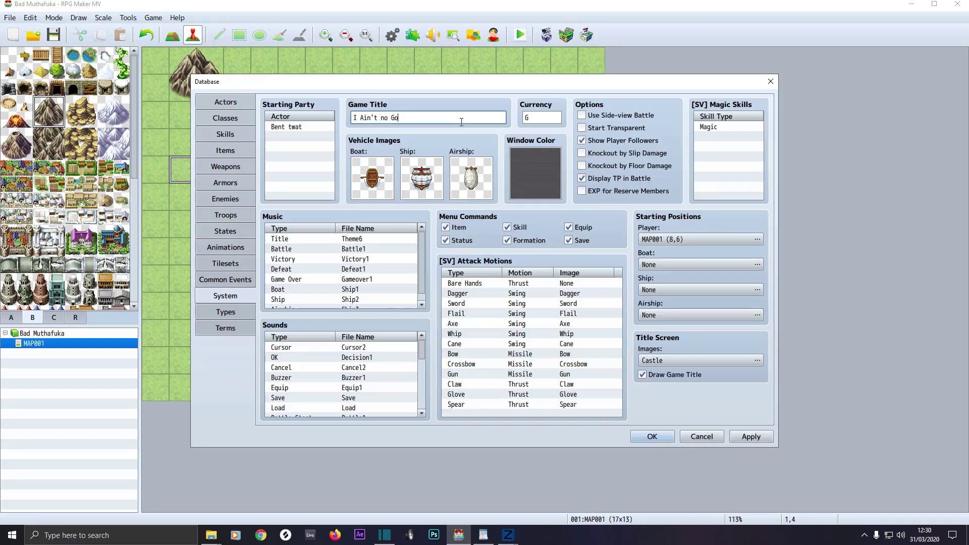
pyautogui.write('od AT This')
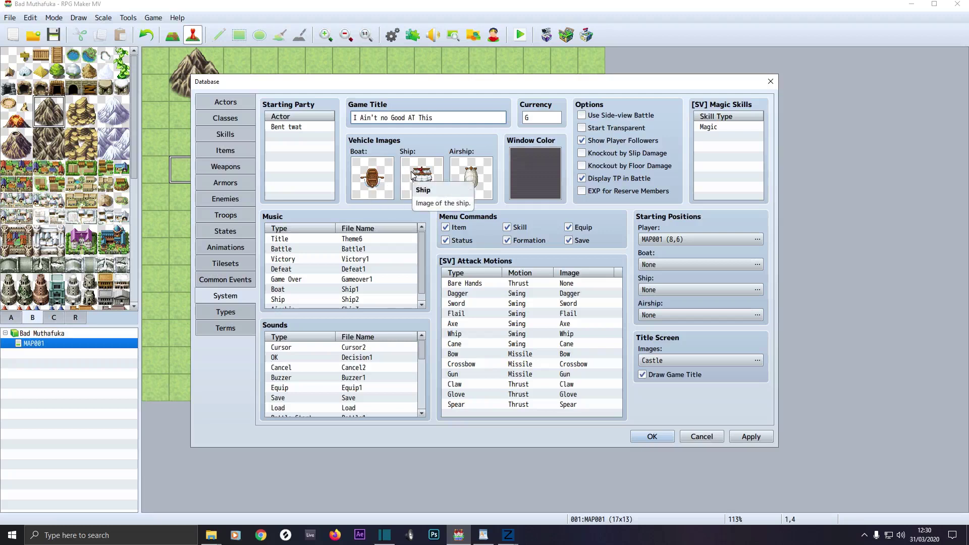
pyautogui.doubleClick(470, 178)
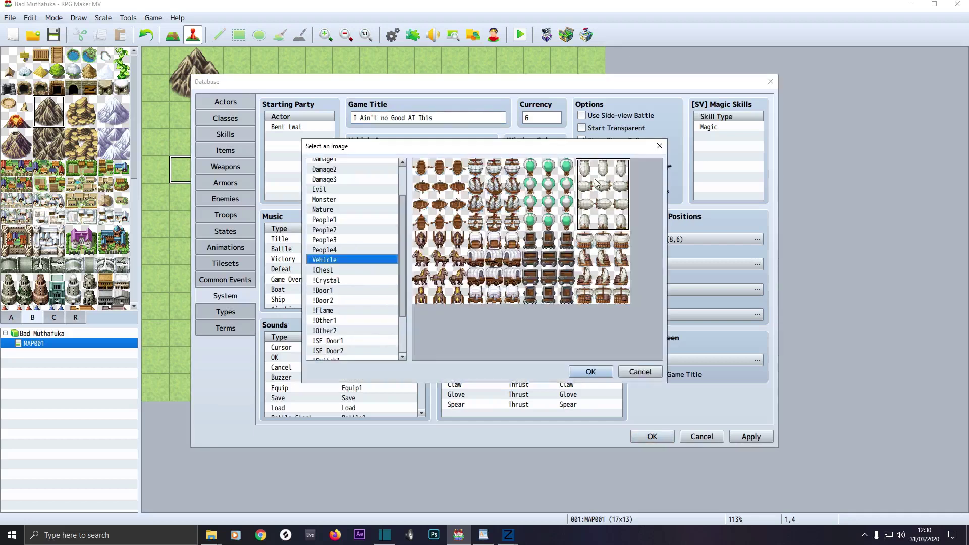
pyautogui.doubleClick(531, 167)
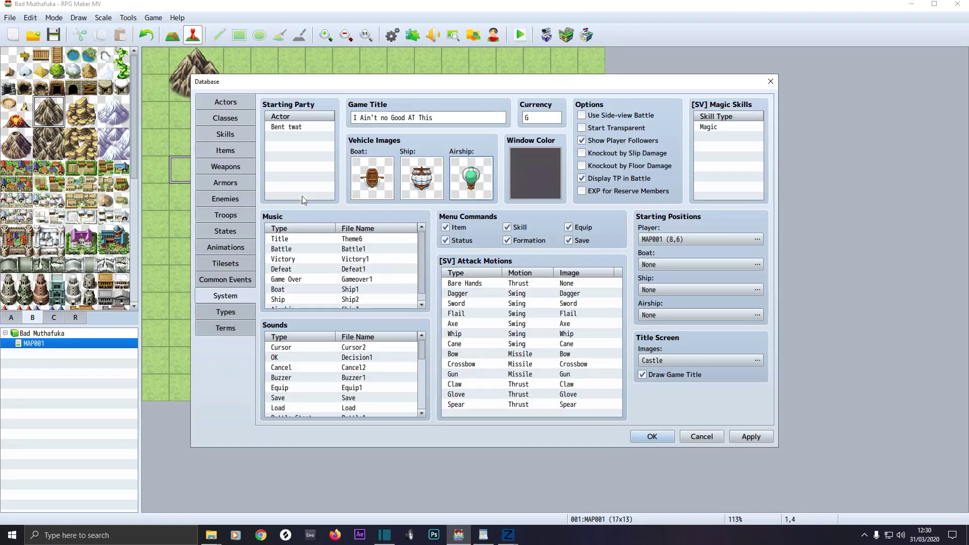
# Step: Review the audio tracks and sound settings available for the title music, and look through the rest of the music list
pyautogui.doubleClick(287, 239)
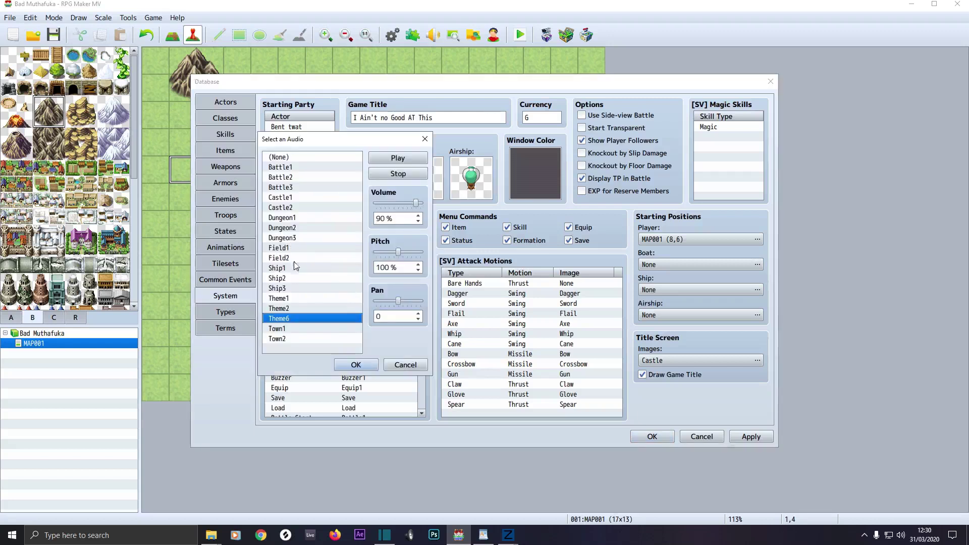
pyautogui.click(404, 365)
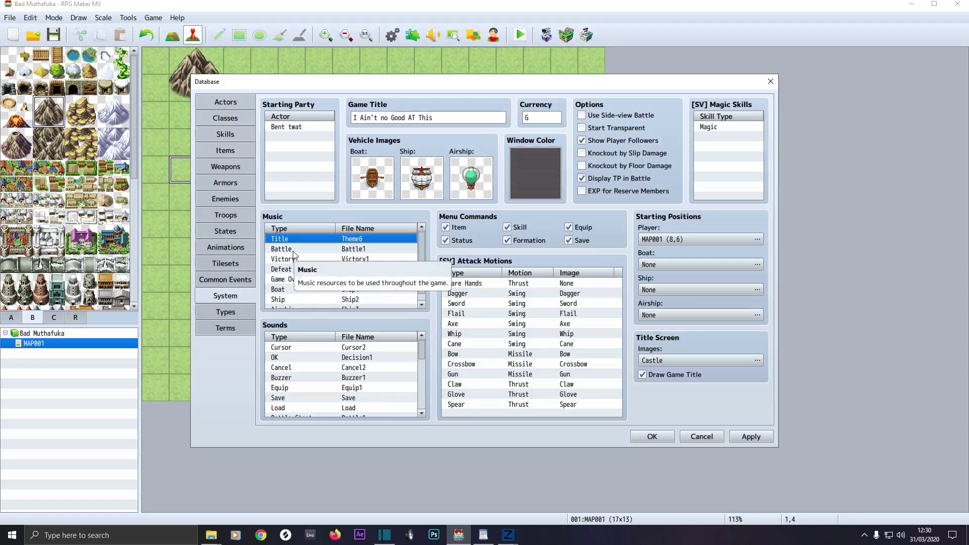
pyautogui.doubleClick(282, 239)
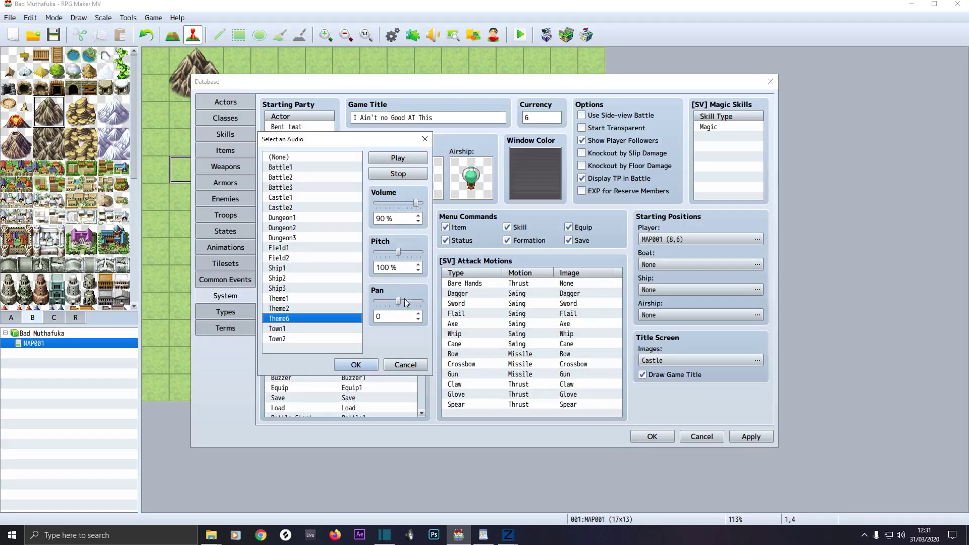
pyautogui.click(356, 365)
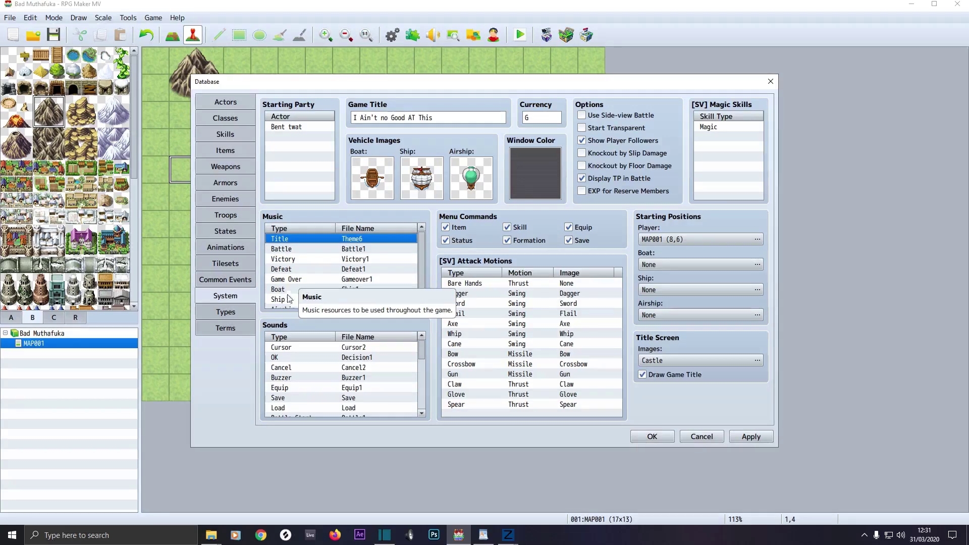
pyautogui.scroll(-1, 291, 300)
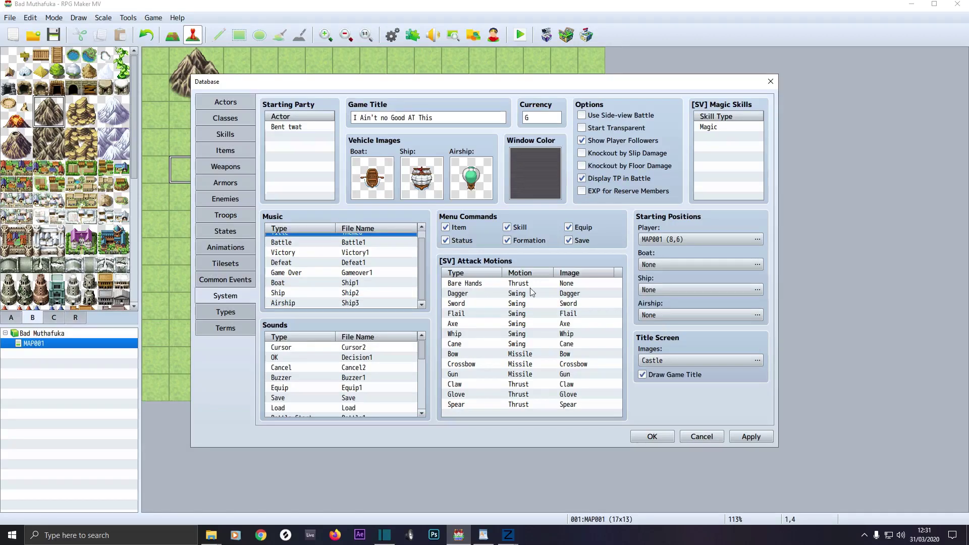
# Step: Disable the Status and Formation menu commands
pyautogui.click(446, 241)
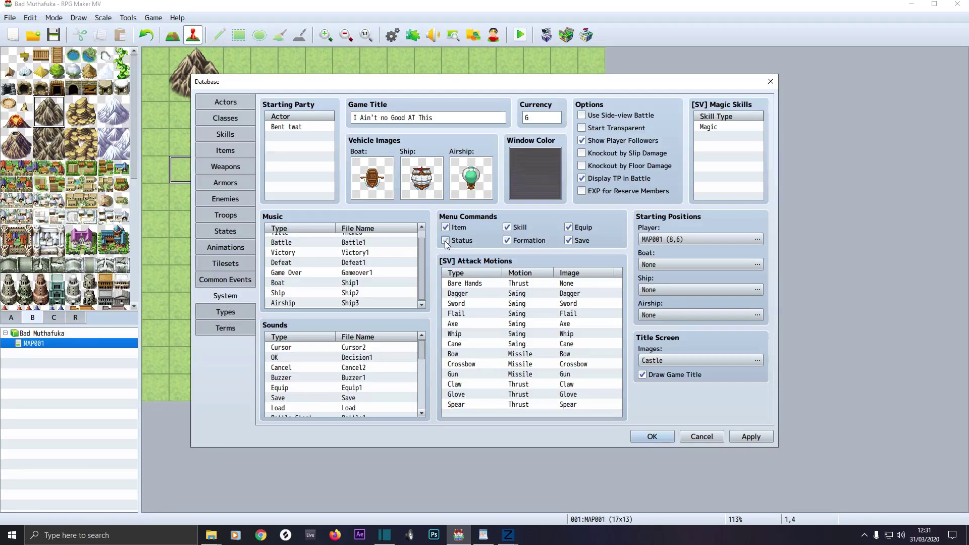
pyautogui.click(445, 242)
pyautogui.click(507, 241)
# Step: Set the player's starting position to (11,9) and the boat's to (5,7) on MAP001
pyautogui.doubleClick(662, 240)
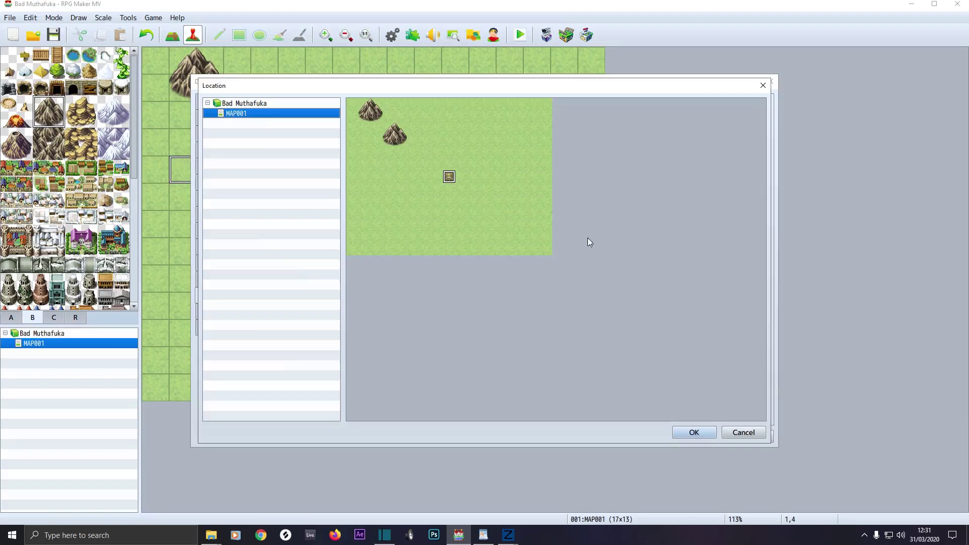
pyautogui.doubleClick(486, 220)
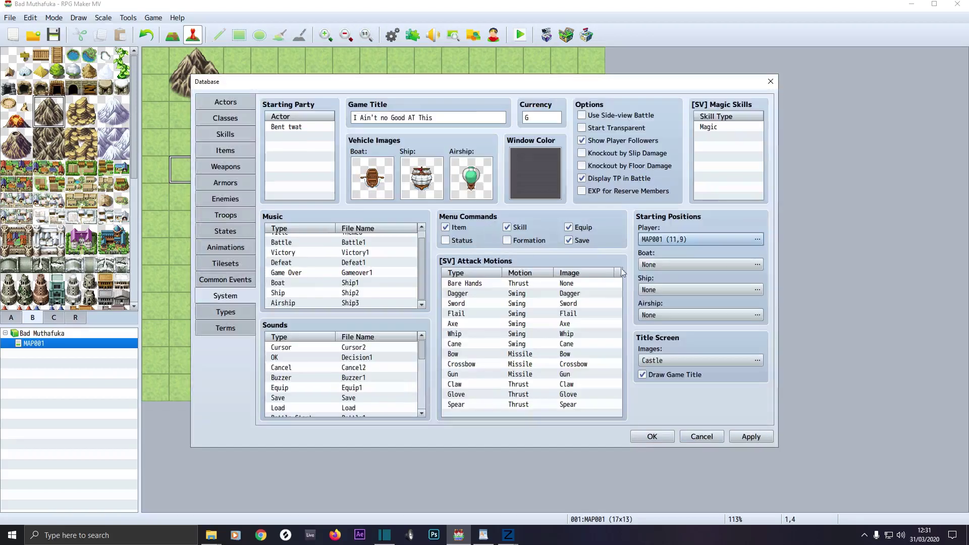
pyautogui.doubleClick(651, 267)
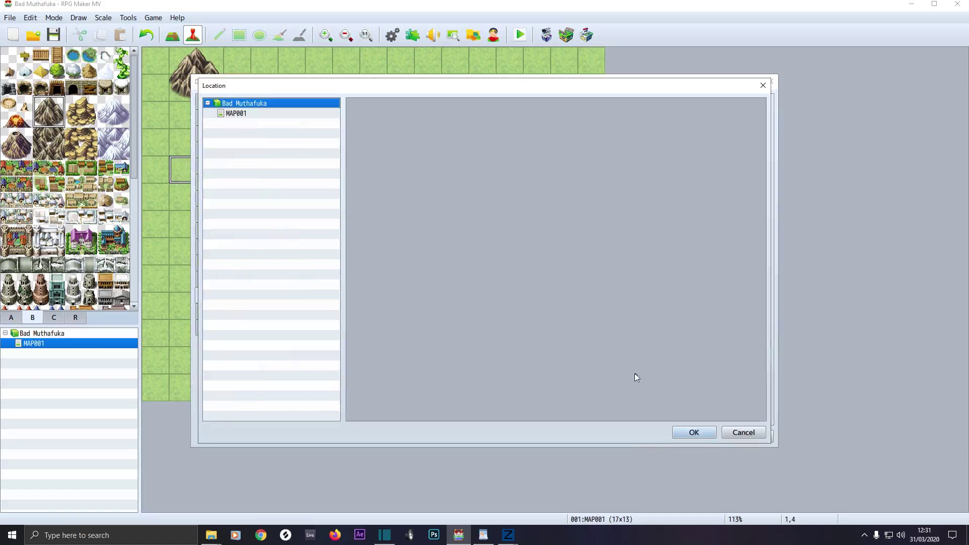
pyautogui.click(246, 114)
pyautogui.doubleClick(413, 193)
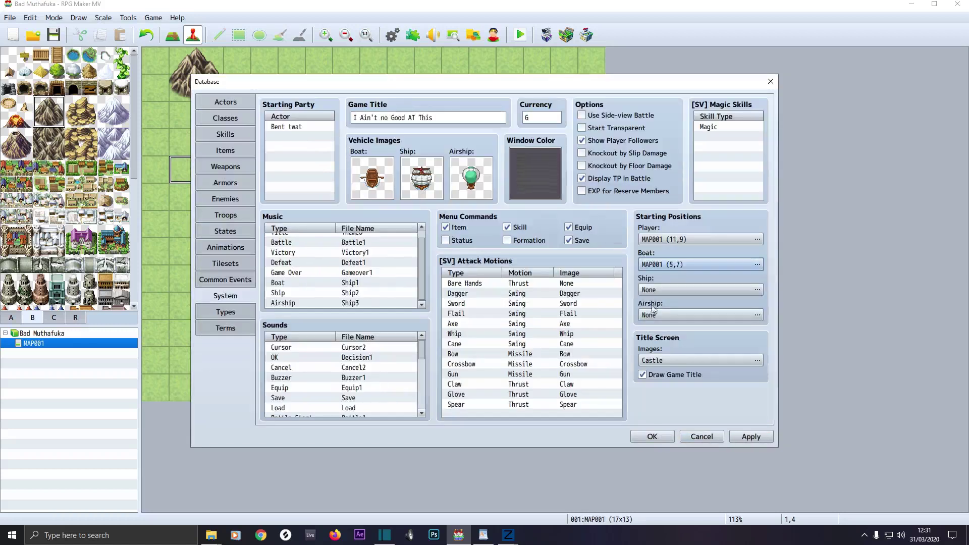
# Step: Set the title screen images to the Devil background with the Medieval frame, keeping Draw Game Title enabled
pyautogui.doubleClick(657, 361)
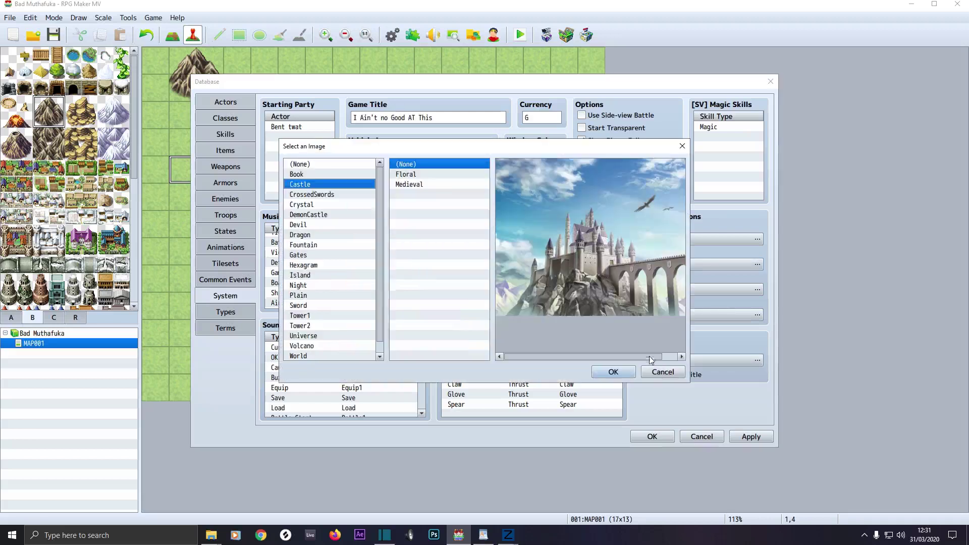
pyautogui.click(302, 226)
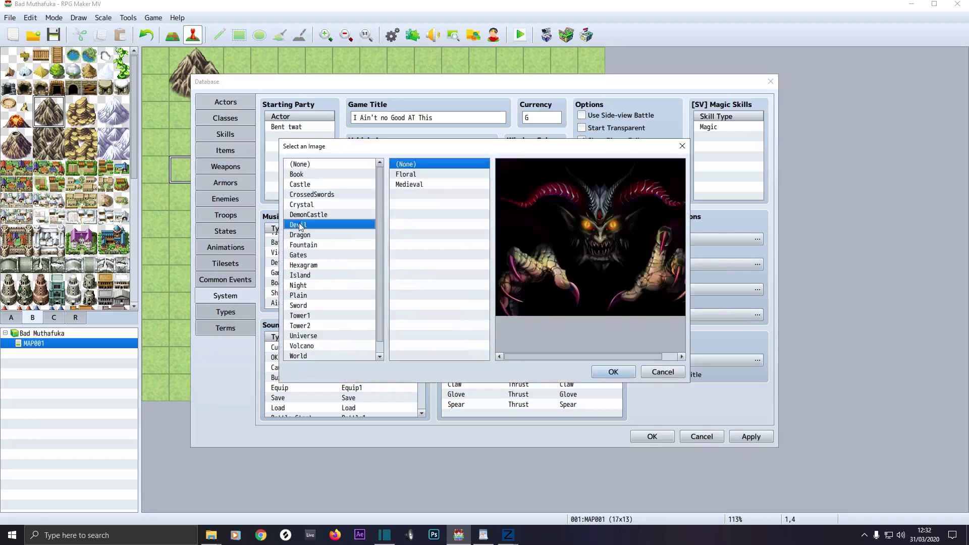
pyautogui.click(409, 185)
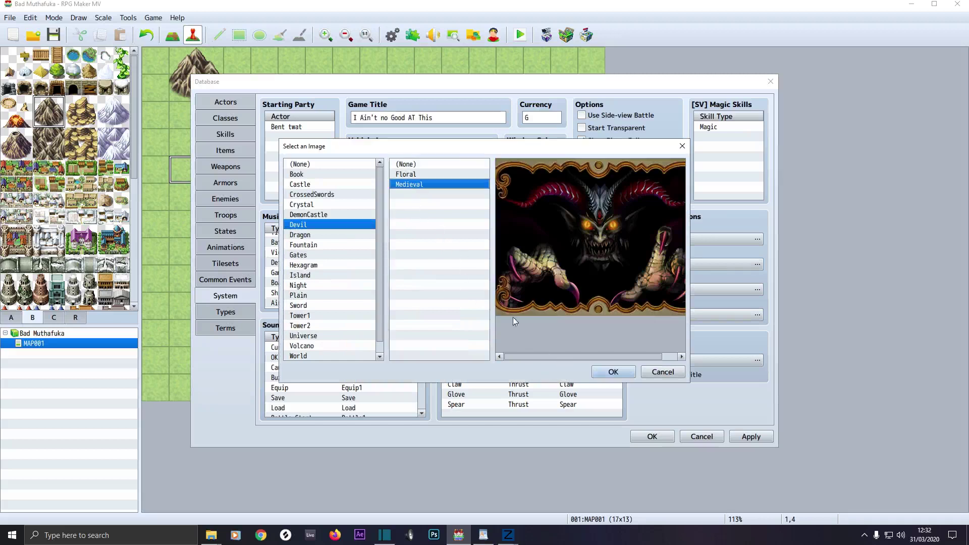
pyautogui.click(612, 374)
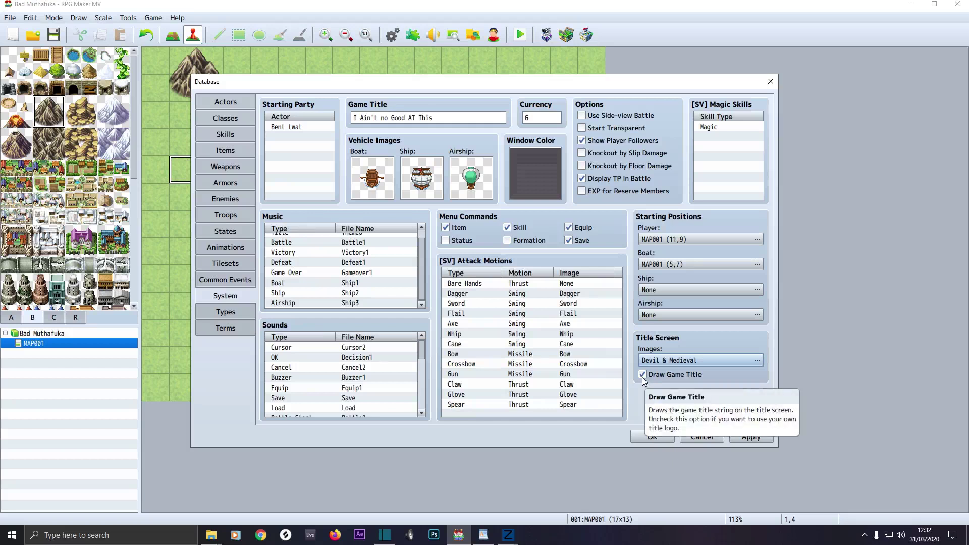
pyautogui.click(643, 375)
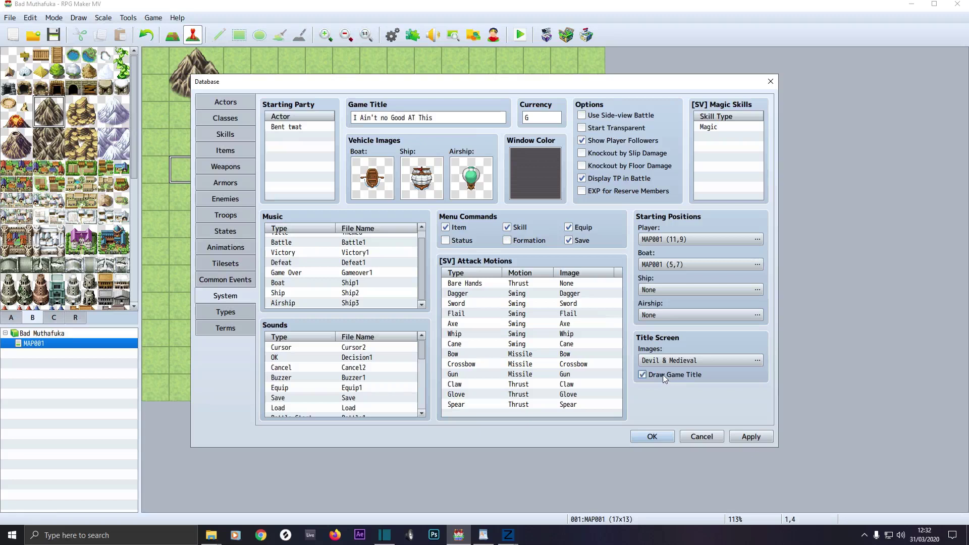
# Step: Set the maximum number of elements in the Types section to 10, then open the Terms section
pyautogui.click(223, 312)
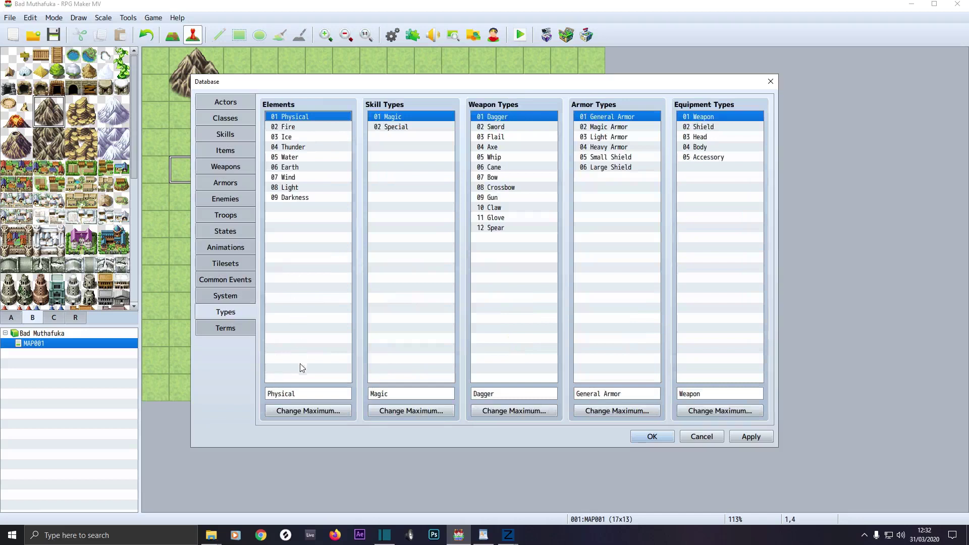
pyautogui.click(306, 411)
pyautogui.write('10')
pyautogui.click(296, 424)
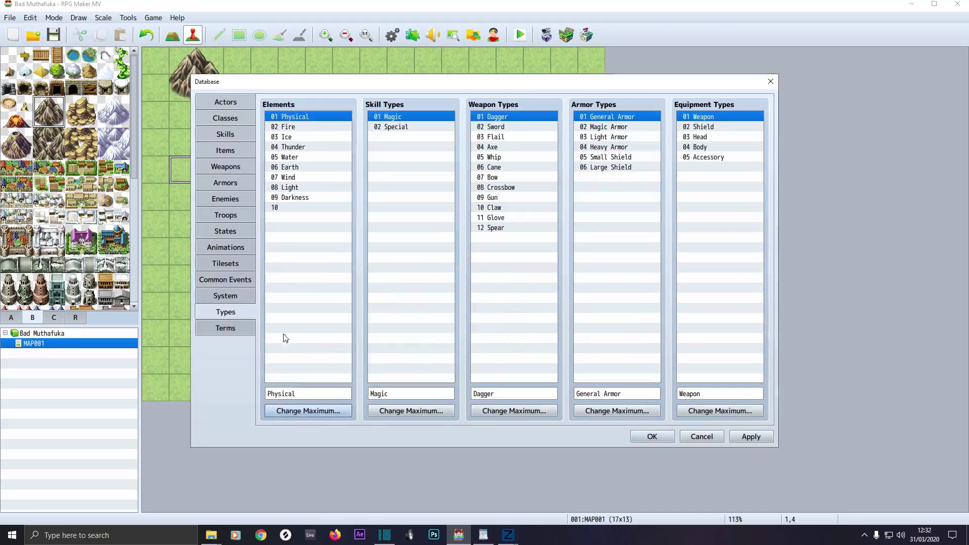
pyautogui.click(286, 208)
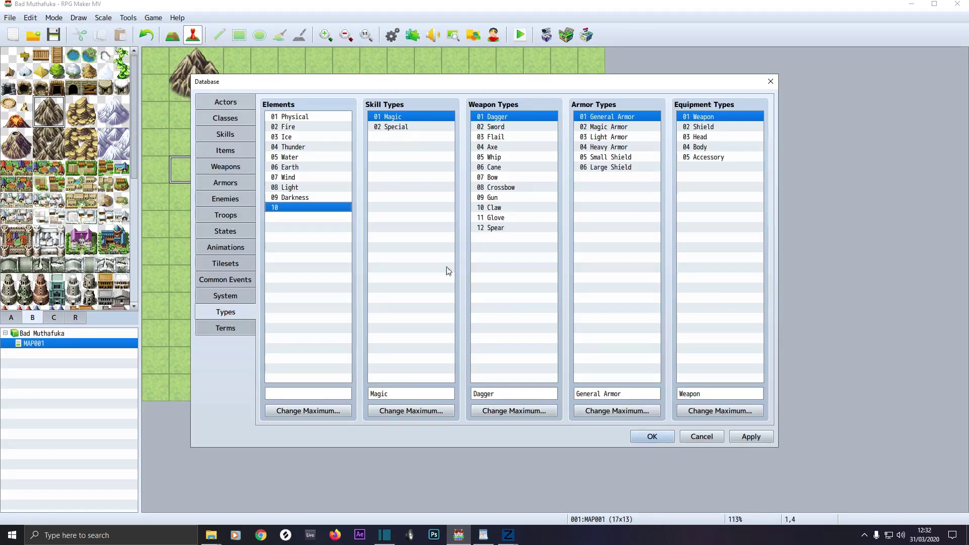
pyautogui.click(243, 328)
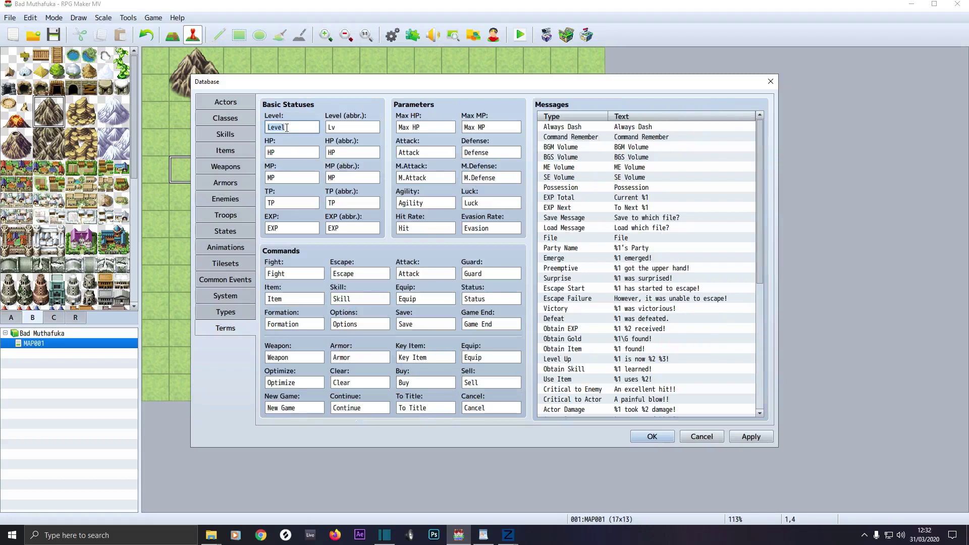
pyautogui.write('Bi')
pyautogui.press('BackSpace')
pyautogui.press('BackSpace')
pyautogui.press('BackSpace')
pyautogui.press('BackSpace')
pyautogui.press('BackSpace')
pyautogui.write('Level')
# Step: Rename the Guard command term to "Defend" and the Skill command term to "Summon", and apply the changes
pyautogui.click(478, 277)
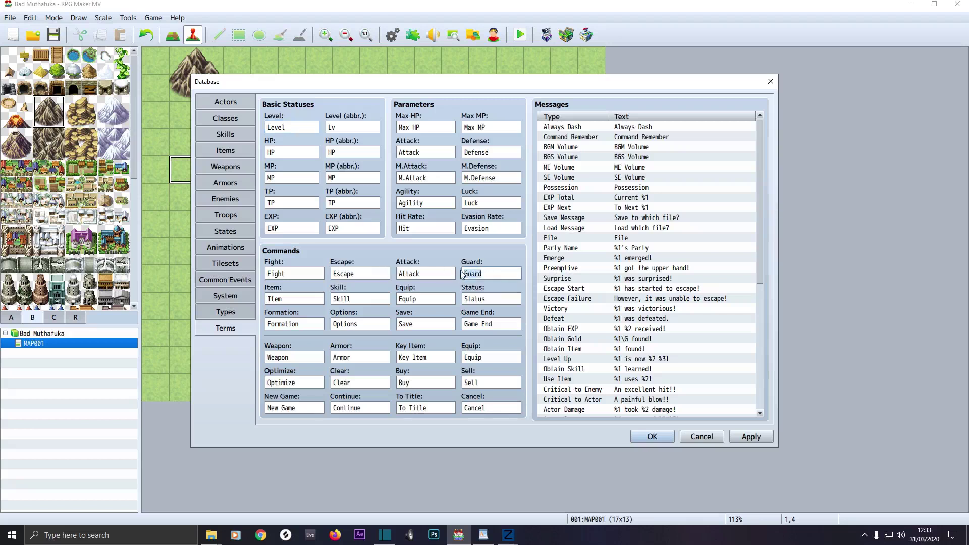
pyautogui.write('Defend')
pyautogui.click(333, 298)
pyautogui.hotkey('shift', 'End')
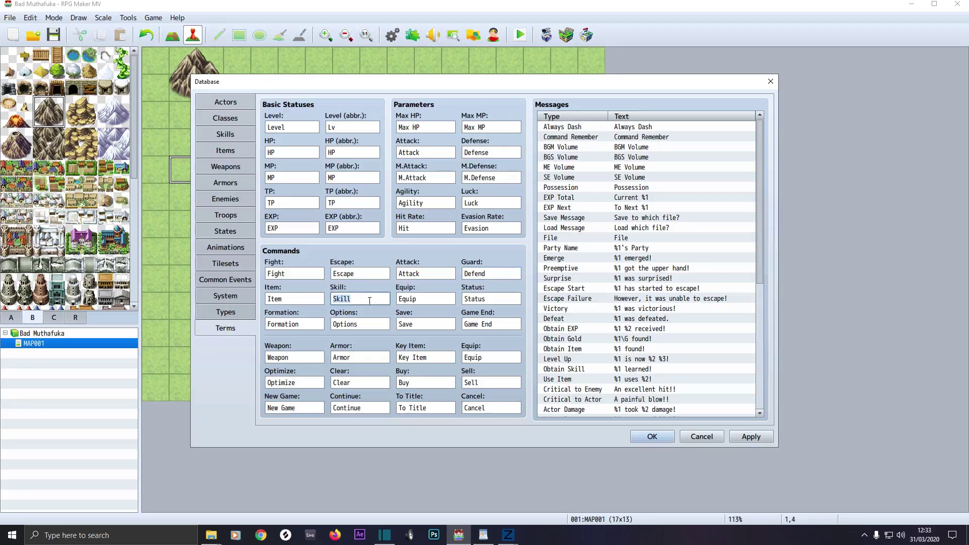
pyautogui.write('Summon')
pyautogui.click(751, 437)
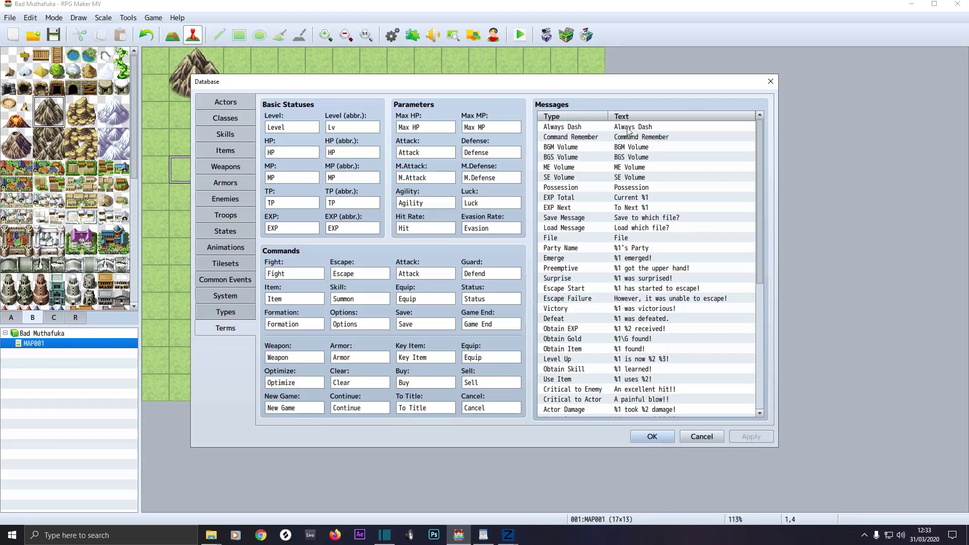
# Step: Open the Obtain Skill message text in the Terms section, accept it as it is, and save and close the database
pyautogui.doubleClick(638, 370)
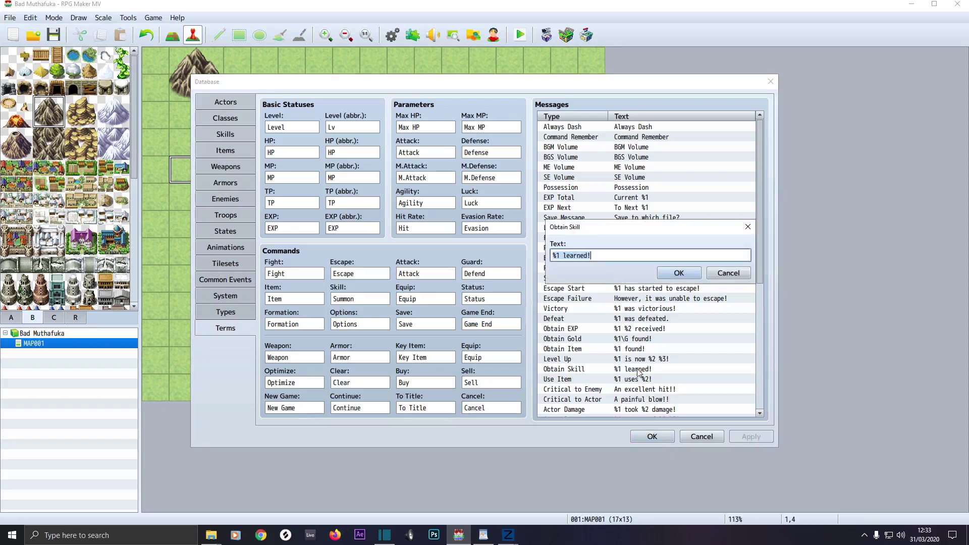
pyautogui.click(679, 273)
pyautogui.click(653, 437)
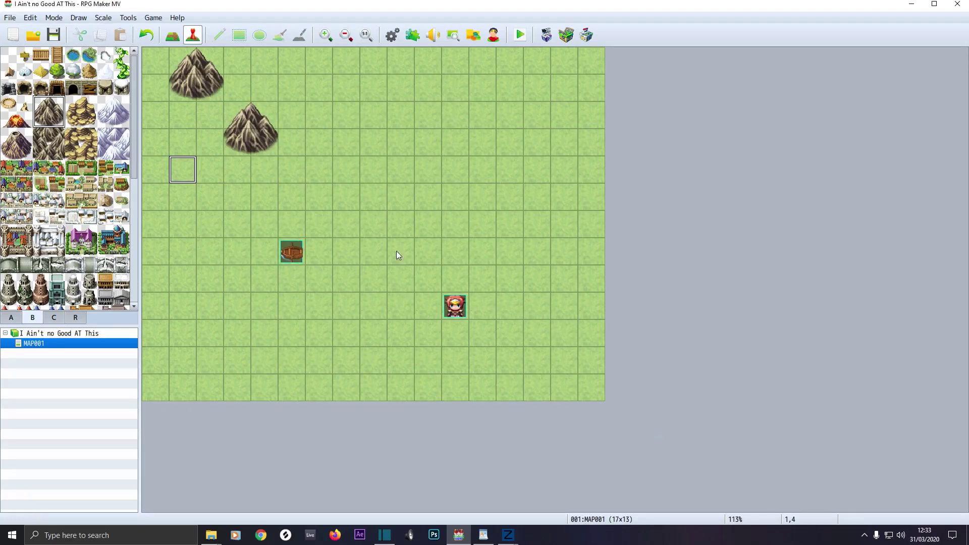
# Step: Set the player's starting position to (9,4) and delete the boat's starting position at (5,7)
pyautogui.rightClick(400, 176)
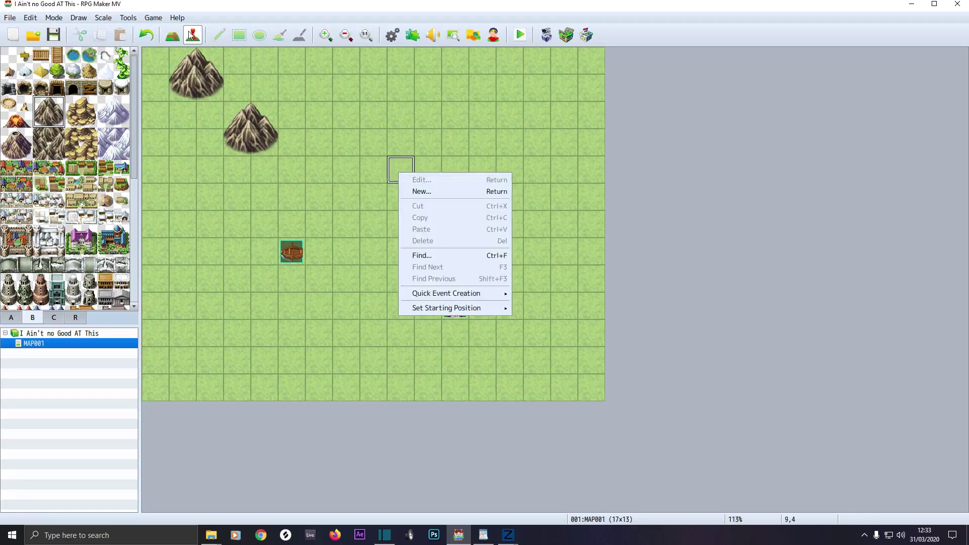
pyautogui.press('Escape')
pyautogui.rightClick(401, 168)
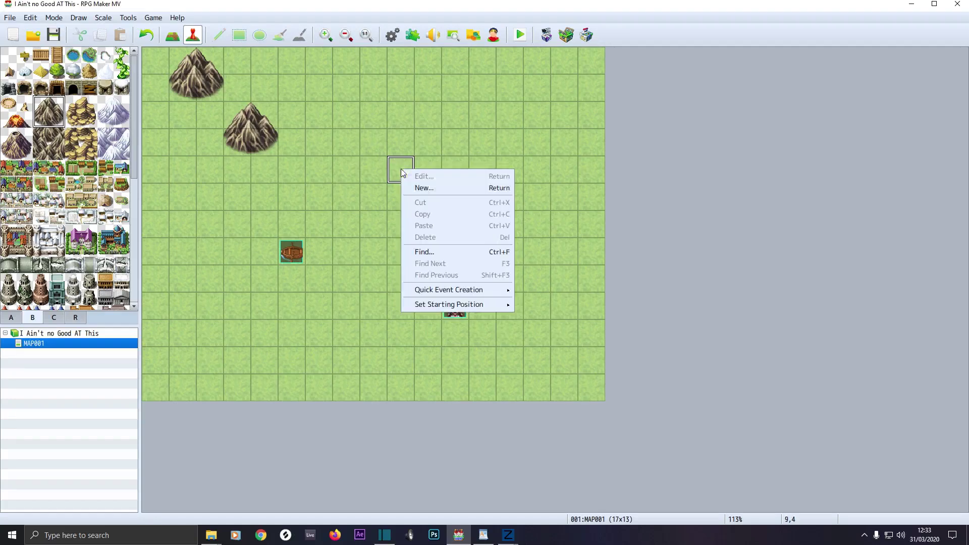
pyautogui.moveTo(432, 305)
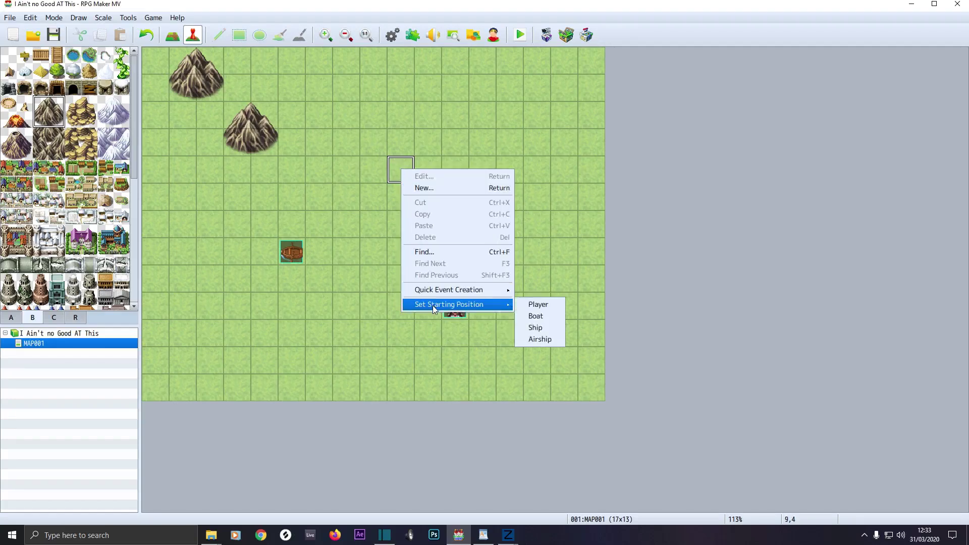
pyautogui.click(539, 305)
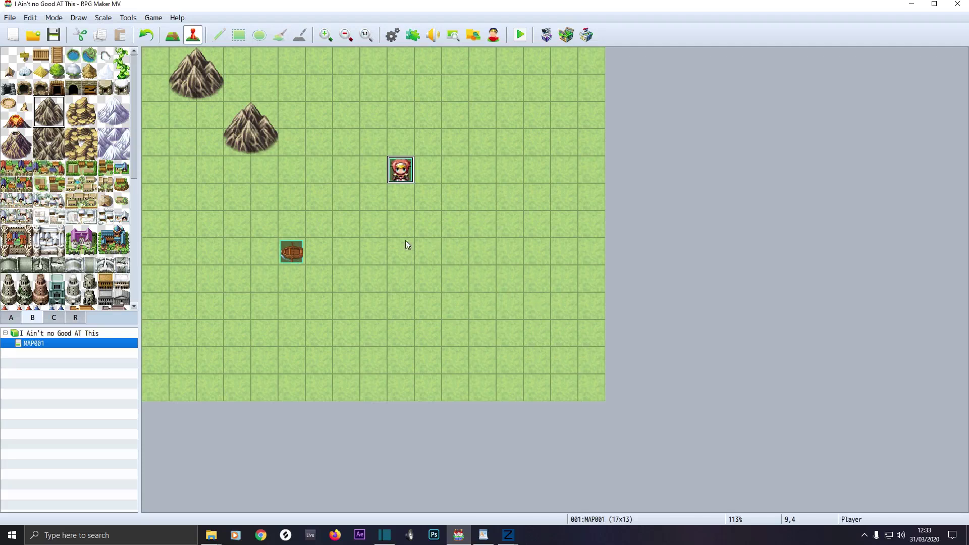
pyautogui.click(289, 254)
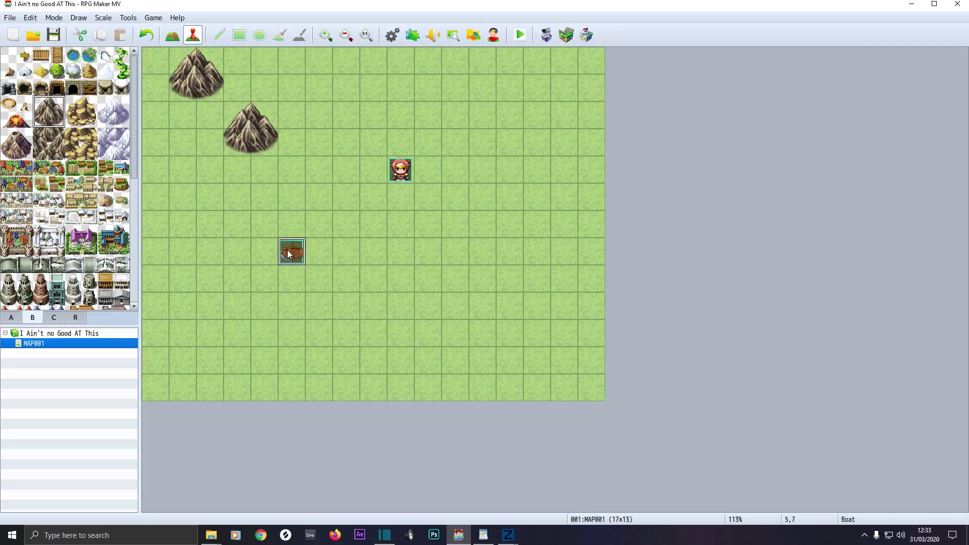
pyautogui.press('Delete')
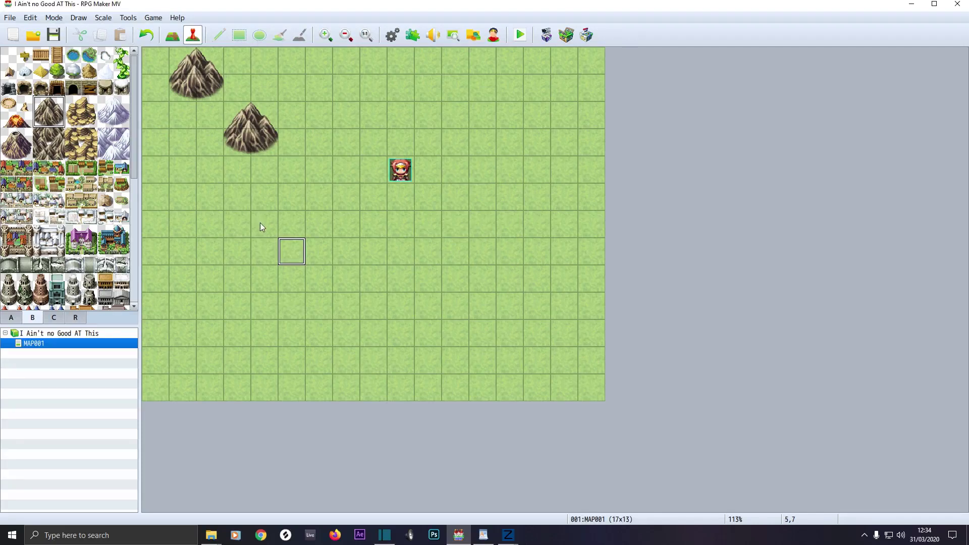
# Step: Switch to map editing and place Town G (Desert) tiles on the grass around (3,6)
pyautogui.click(83, 202)
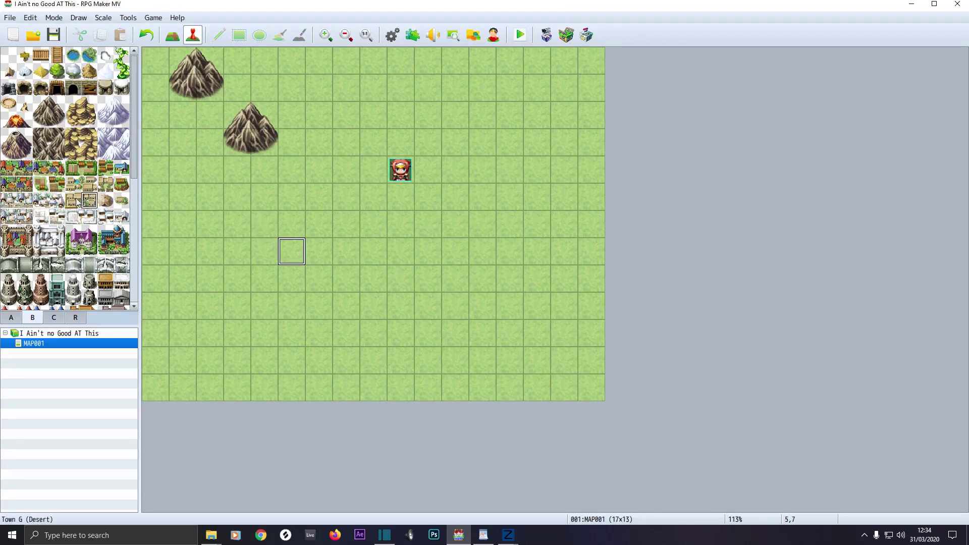
pyautogui.click(172, 40)
pyautogui.click(232, 239)
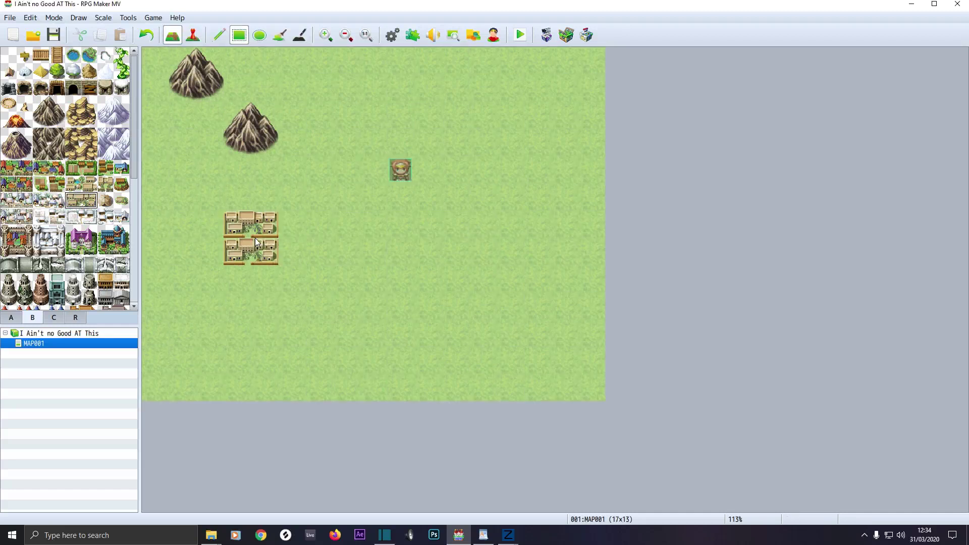
# Step: Copy the mountain at (3,2) from the map, stamp it at (4,6), and clear the mountains and town tiles using copied empty ground
pyautogui.rightClick(339, 247)
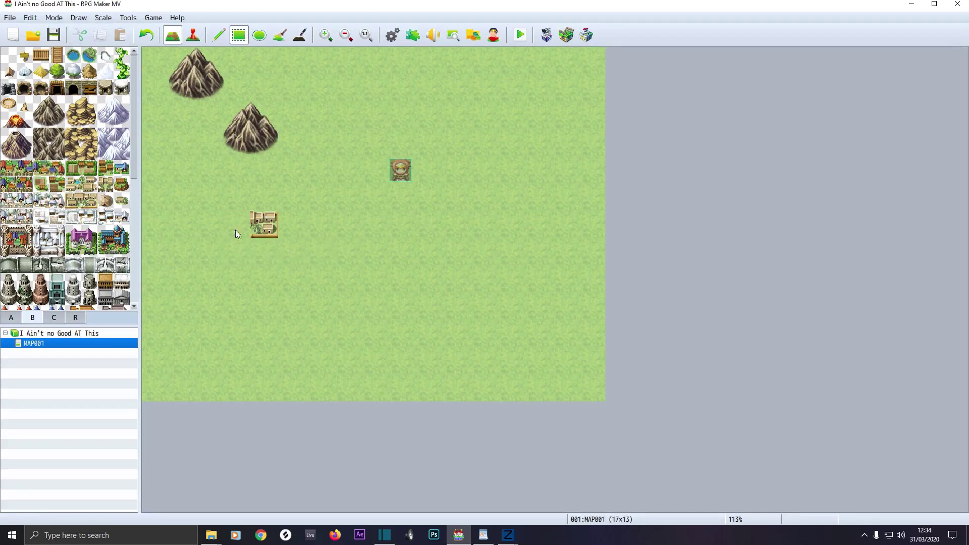
pyautogui.click(263, 225)
pyautogui.moveTo(256, 139); pyautogui.dragTo(247, 130, button='right')
pyautogui.click(268, 222)
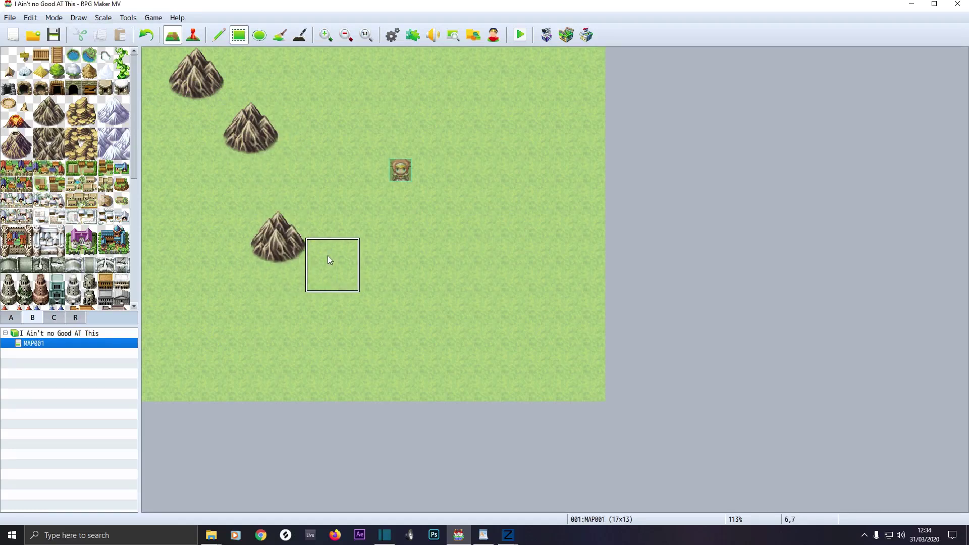
pyautogui.rightClick(328, 259)
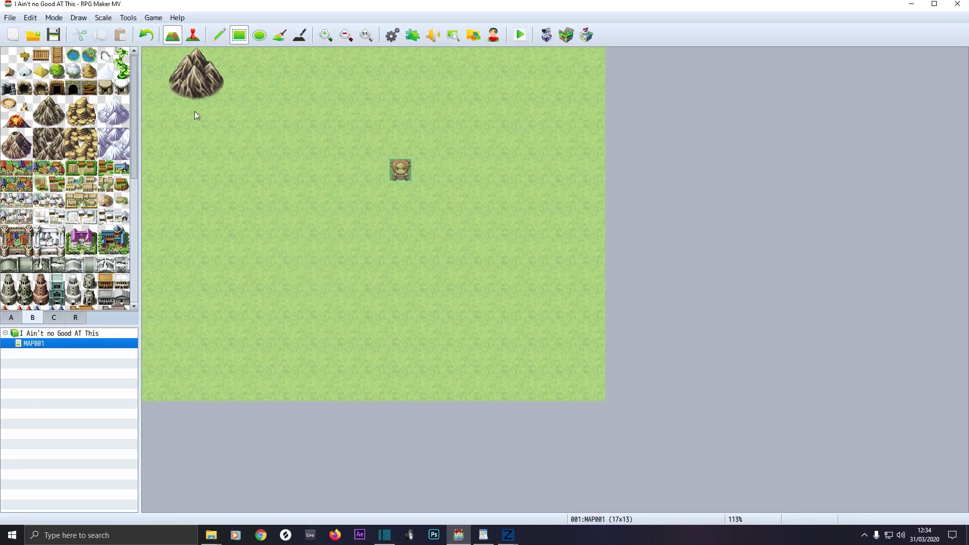
pyautogui.hotkey('ctrl', 'z')
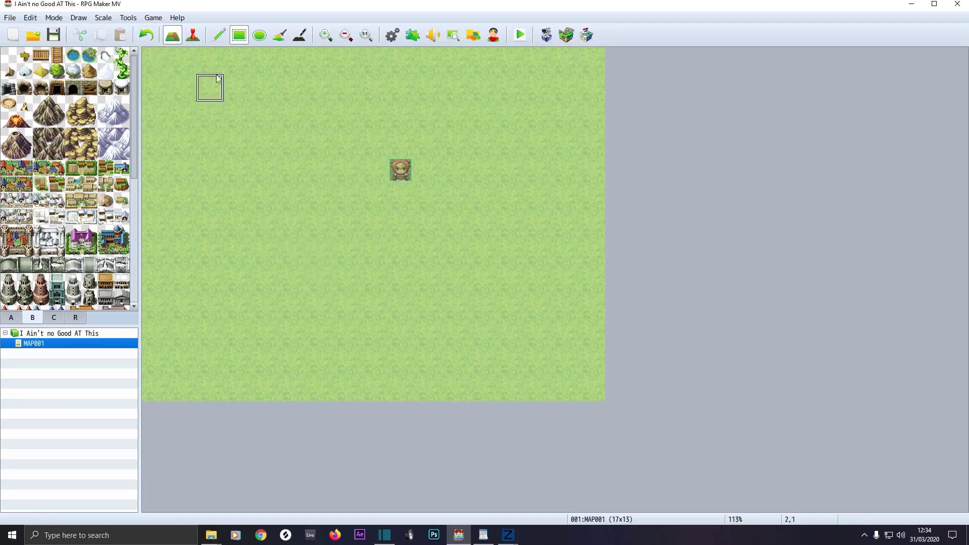
# Step: Draw a stepped trail of walled village tiles from (2,3) to (6,6) with the Pencil tool
pyautogui.click(219, 34)
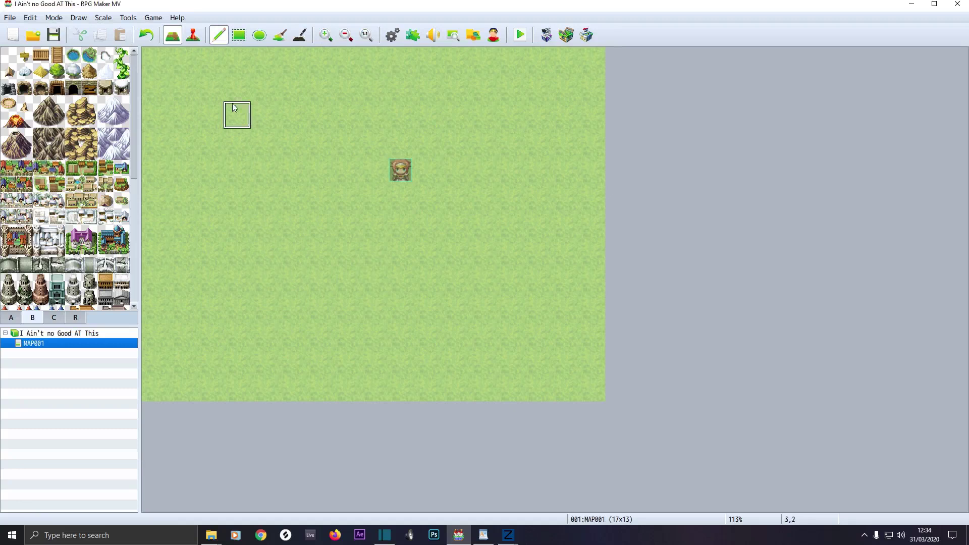
pyautogui.click(122, 184)
pyautogui.click(211, 143)
pyautogui.click(238, 143)
pyautogui.click(238, 170)
pyautogui.click(238, 197)
pyautogui.click(265, 197)
pyautogui.click(292, 197)
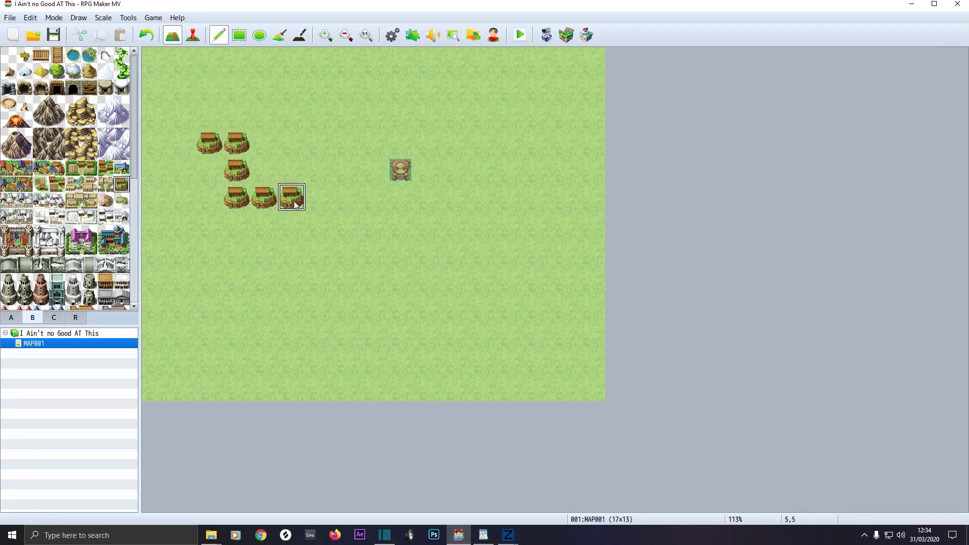
pyautogui.moveTo(320, 198); pyautogui.dragTo(320, 224)
# Step: Place mountains at (6,8) and (10,8), and draw a rectangular block of mountains six across and four down above them
pyautogui.moveTo(42, 119); pyautogui.dragTo(55, 105)
pyautogui.click(329, 290)
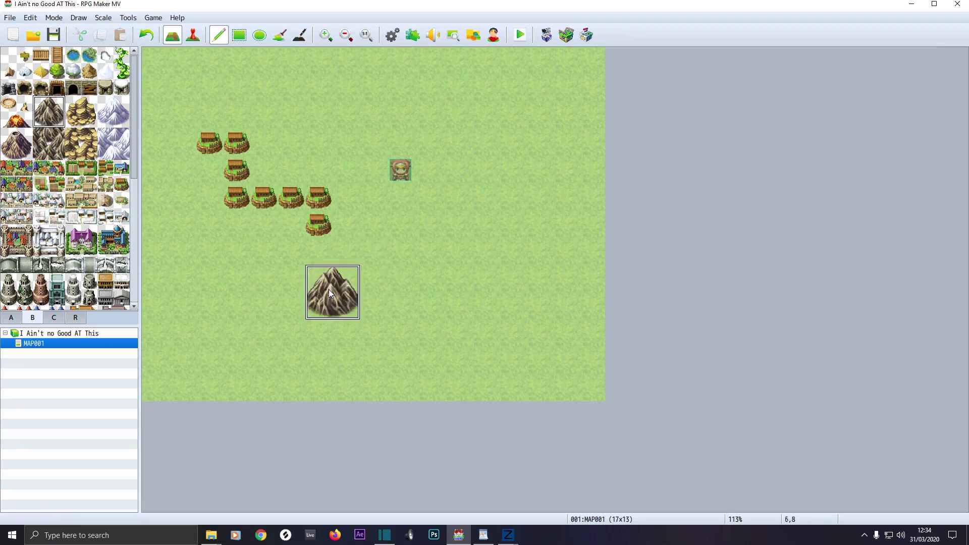
pyautogui.click(433, 290)
pyautogui.click(240, 35)
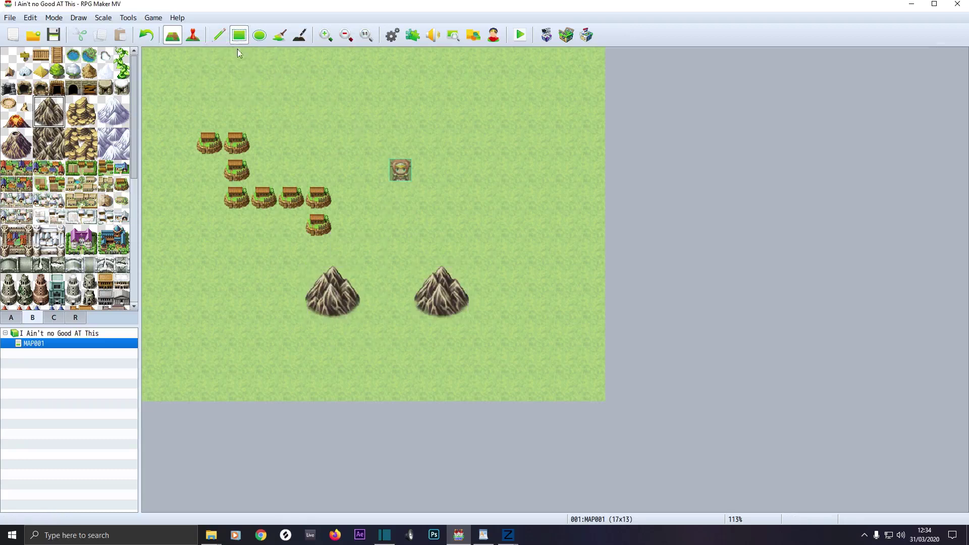
pyautogui.moveTo(249, 76); pyautogui.dragTo(548, 242)
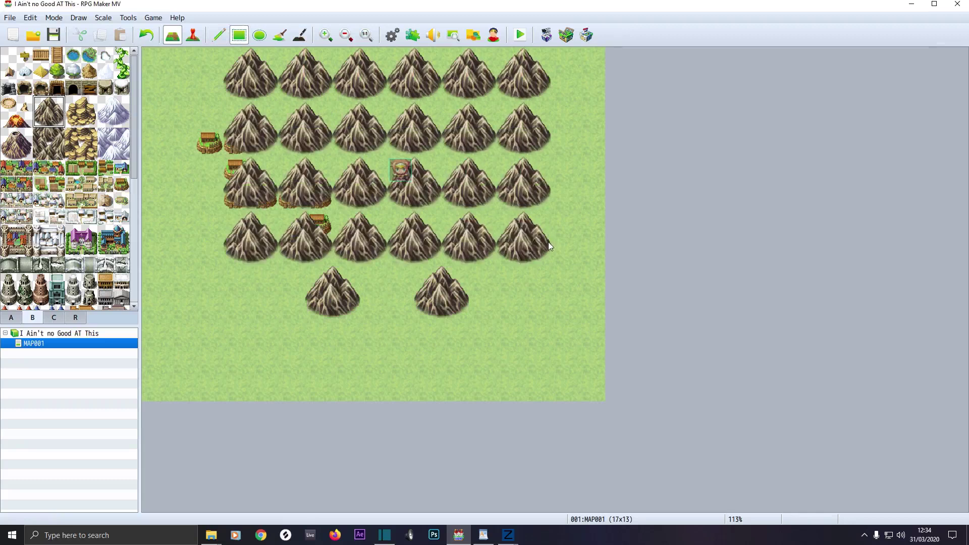
# Step: Paint overlapping elliptical areas of mountains across the map with the Ellipse tool
pyautogui.click(260, 35)
pyautogui.moveTo(177, 313); pyautogui.dragTo(343, 403)
pyautogui.hotkey('ctrl', 'z')
pyautogui.hotkey('ctrl', 'z')
pyautogui.hotkey('ctrl', 'z')
pyautogui.hotkey('ctrl', 'z')
pyautogui.hotkey('ctrl', 'z')
pyautogui.hotkey('ctrl', 'z')
pyautogui.hotkey('ctrl', 'z')
pyautogui.hotkey('ctrl', 'z')
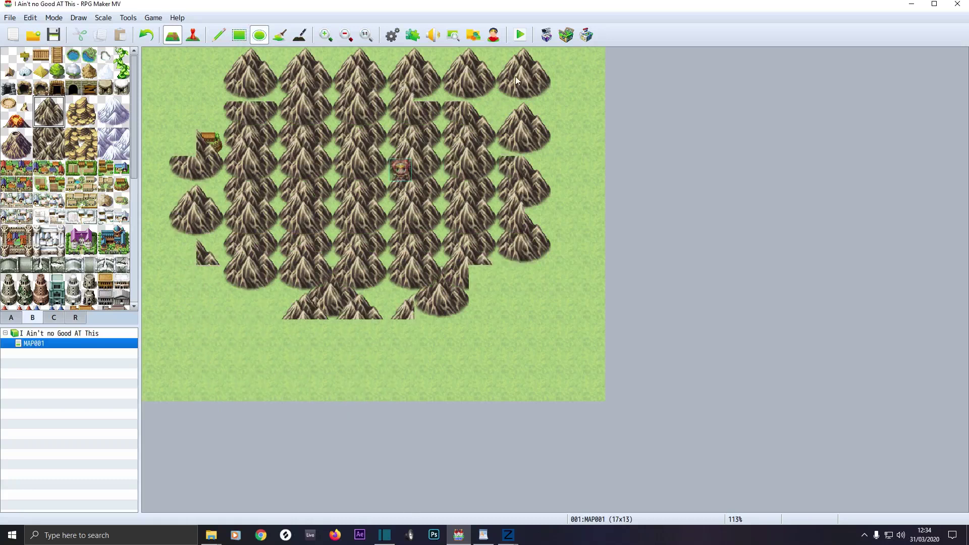
# Step: Flood-fill the remaining grass with mountains and paint shadows across the centre of the map with the Shadow Pen
pyautogui.click(283, 38)
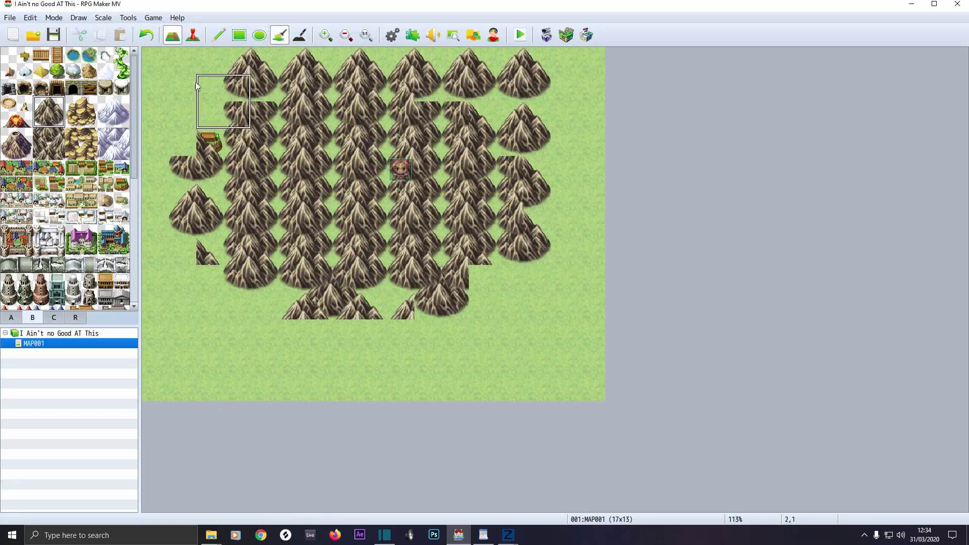
pyautogui.click(173, 78)
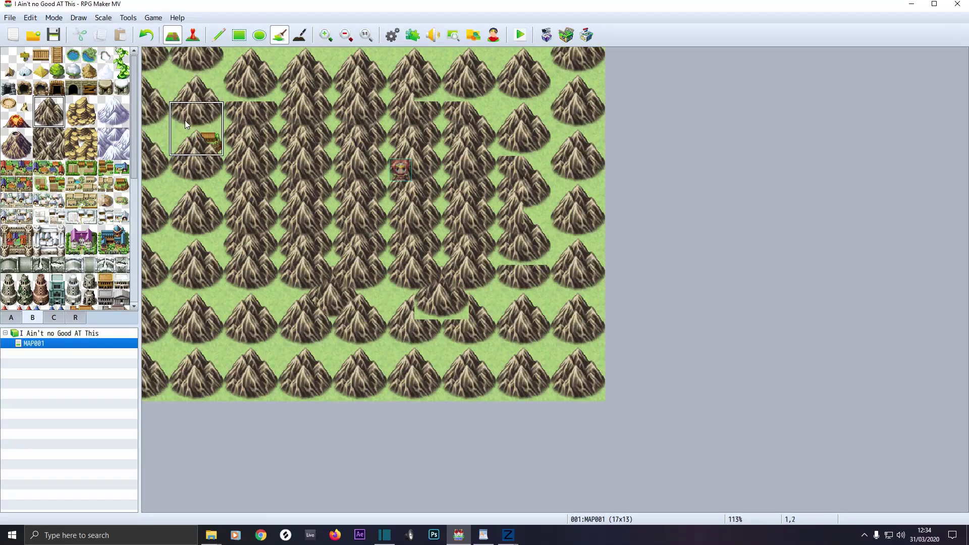
pyautogui.click(301, 34)
pyautogui.moveTo(258, 116)
pyautogui.mouseDown()
pyautogui.moveTo(238, 129)
pyautogui.moveTo(275, 195)
pyautogui.moveTo(354, 121)
pyautogui.moveTo(310, 247)
pyautogui.moveTo(222, 81)
pyautogui.moveTo(434, 212)
pyautogui.moveTo(283, 292)
pyautogui.moveTo(419, 131)
pyautogui.moveTo(383, 222)
pyautogui.moveTo(379, 141)
pyautogui.moveTo(364, 192)
pyautogui.moveTo(324, 240)
pyautogui.mouseUp()
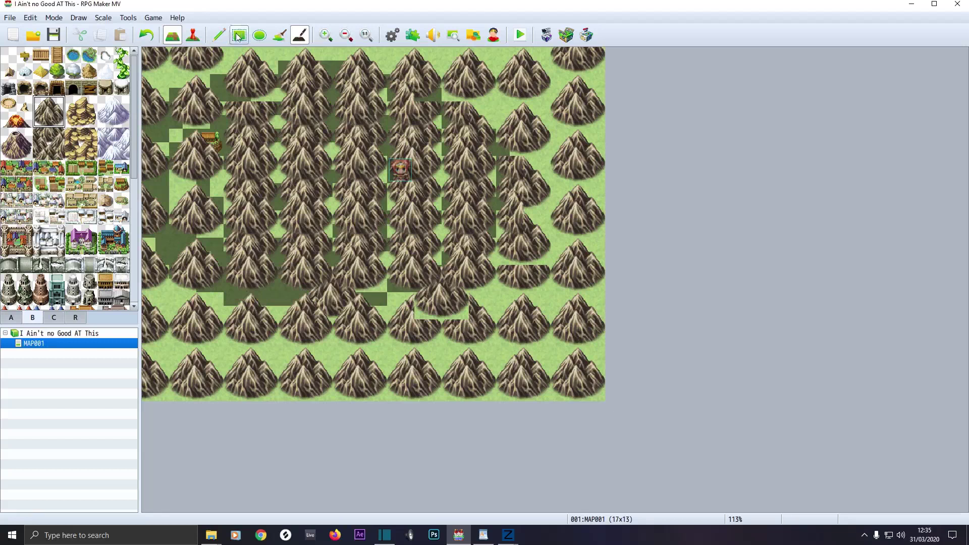
# Step: Choose the brown desert ground from tile set A and cover the entire map with it using the Rectangle tool
pyautogui.click(280, 35)
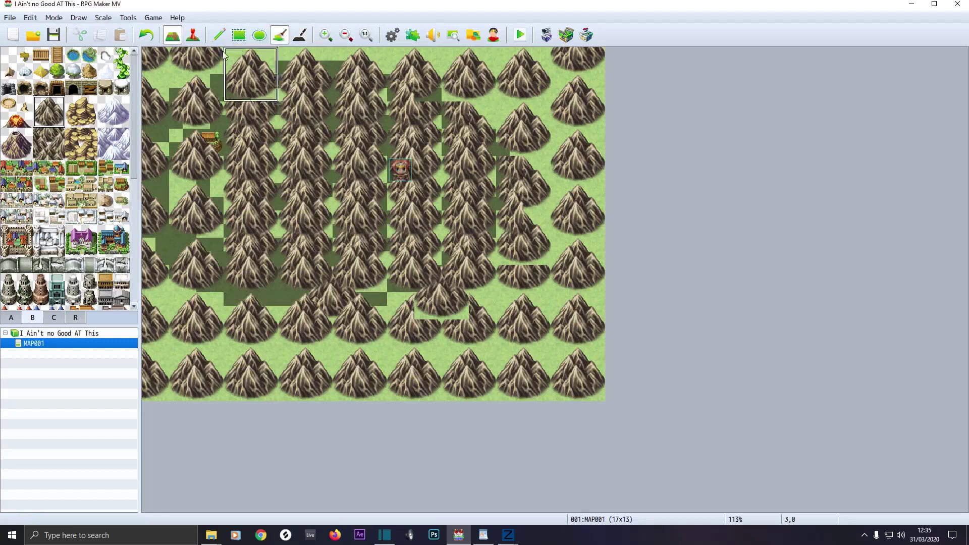
pyautogui.rightClick(163, 68)
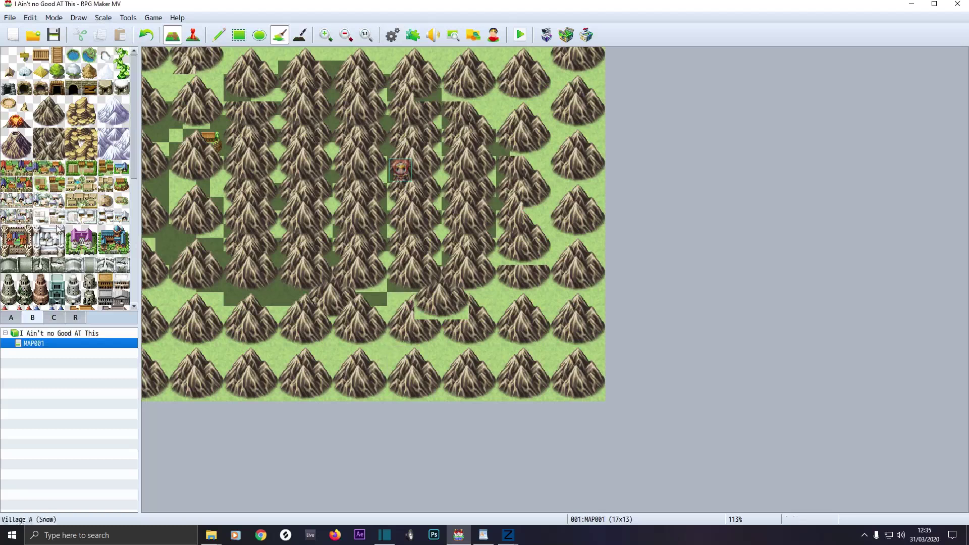
pyautogui.click(11, 317)
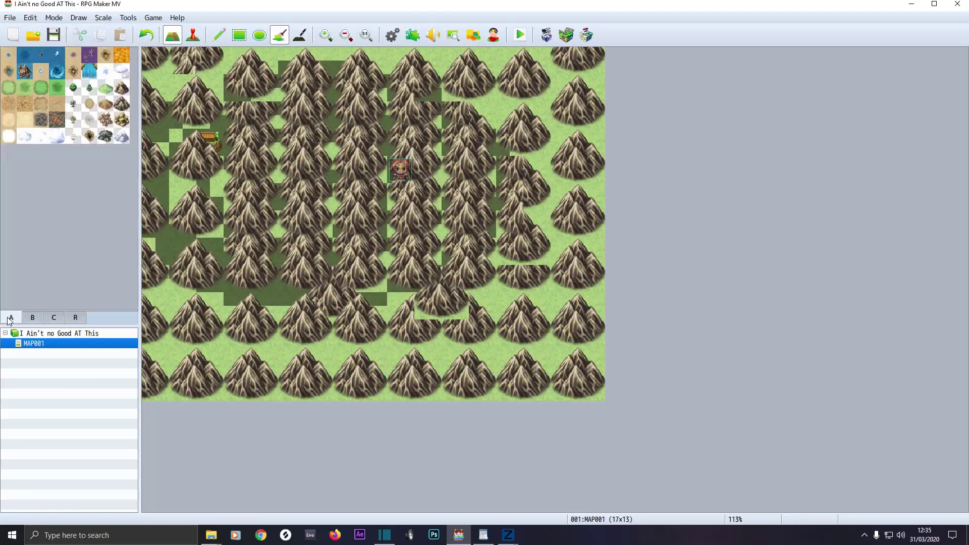
pyautogui.click(8, 104)
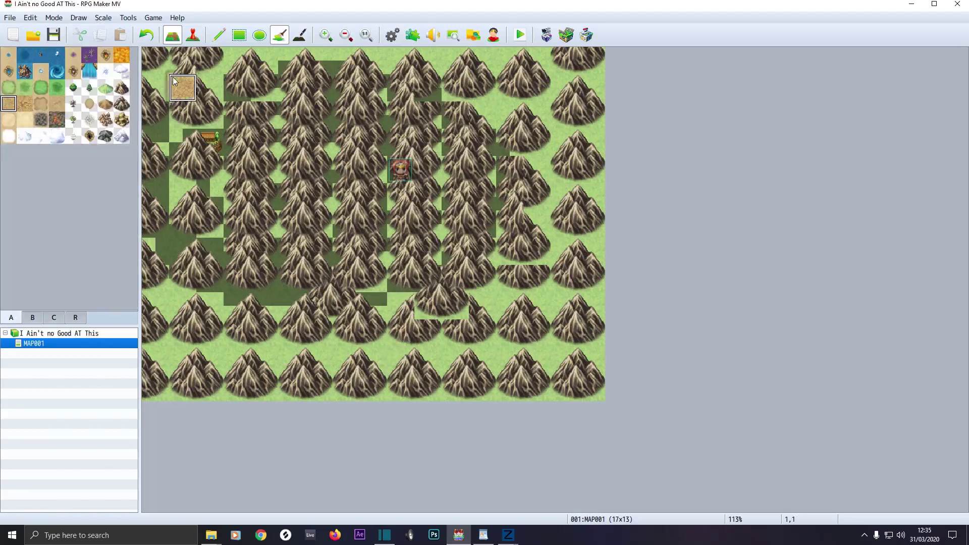
pyautogui.moveTo(174, 82); pyautogui.dragTo(154, 60)
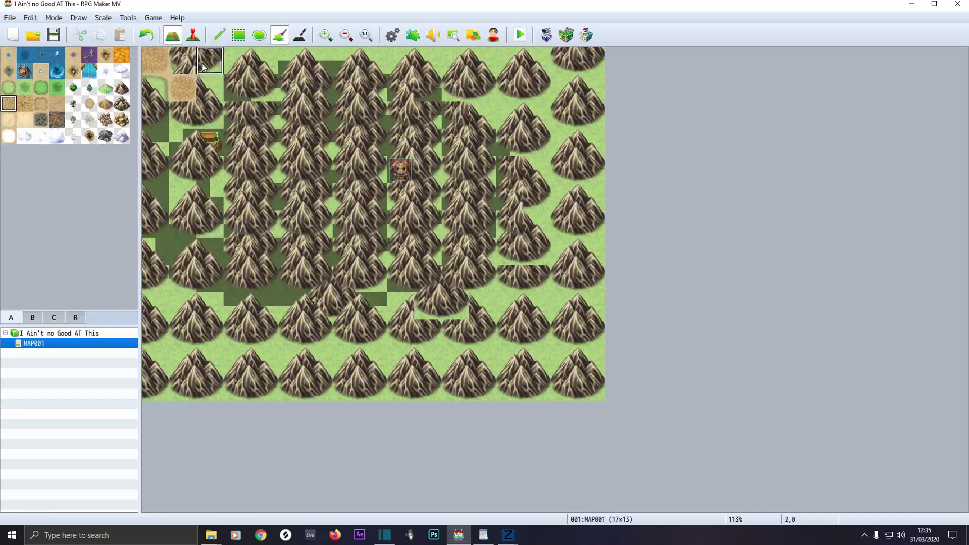
pyautogui.click(239, 35)
pyautogui.moveTo(152, 57); pyautogui.dragTo(628, 407)
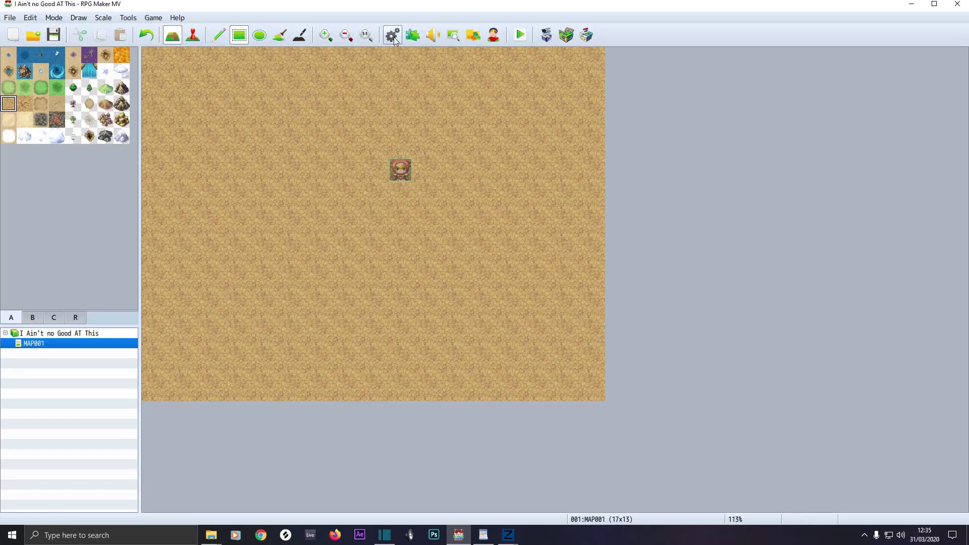
# Step: Open the Plugin Manager and turn the MadeWithMv plugin off
pyautogui.click(413, 34)
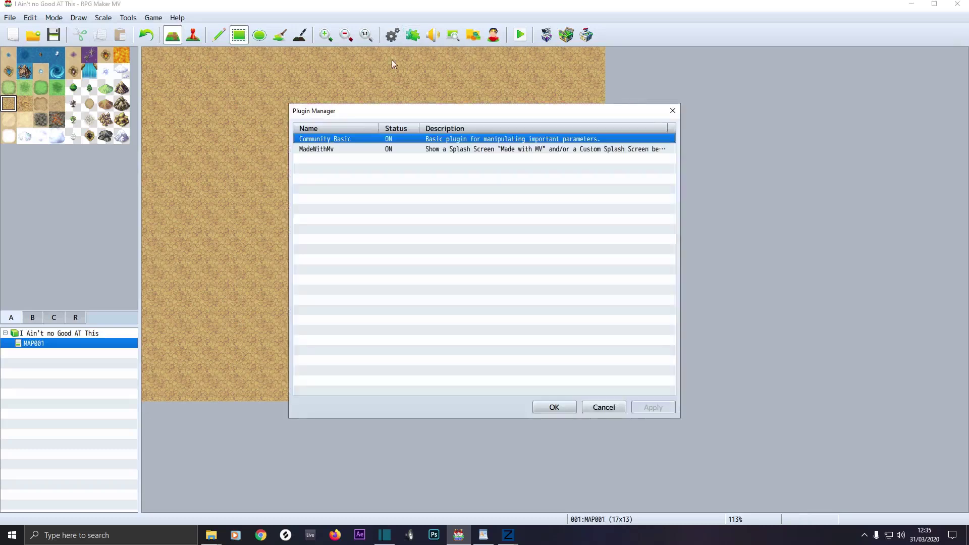
pyautogui.rightClick(313, 152)
pyautogui.click(341, 285)
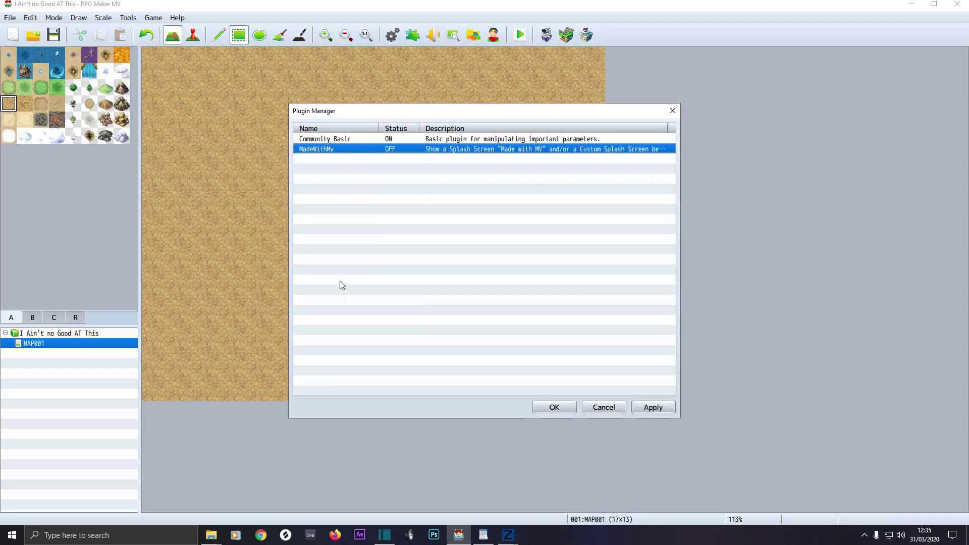
# Step: Add the WeaponSkill plugin with its status ON and apply the plugin changes
pyautogui.doubleClick(317, 159)
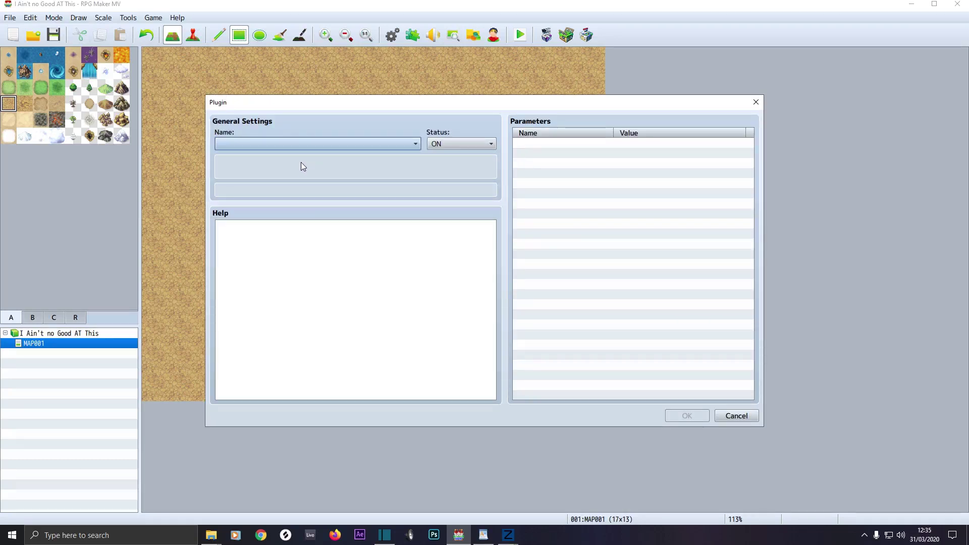
pyautogui.click(239, 144)
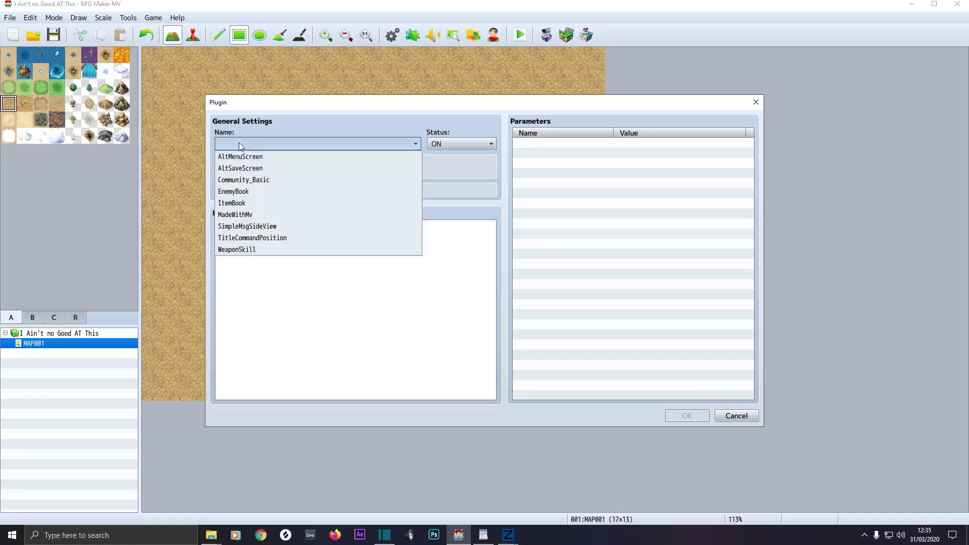
pyautogui.click(238, 249)
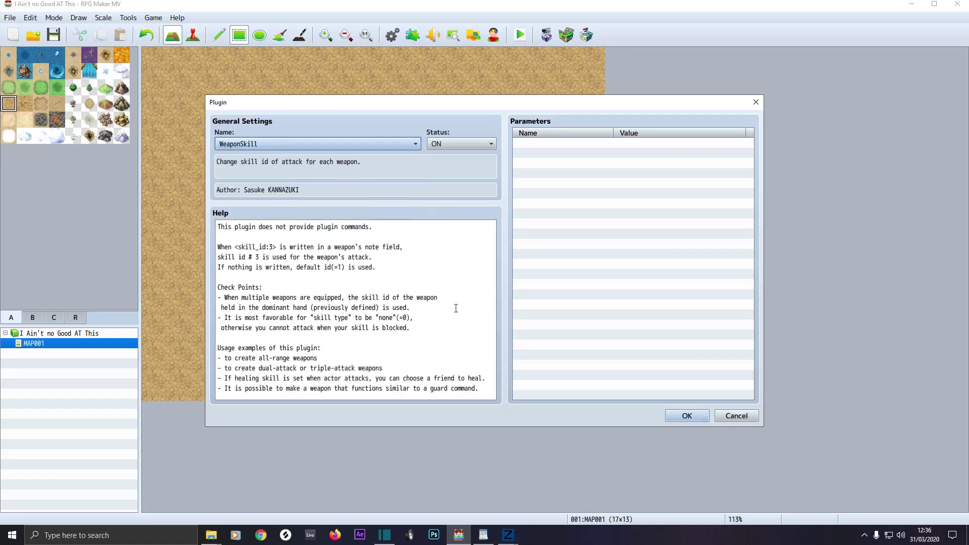
pyautogui.click(690, 422)
pyautogui.click(654, 408)
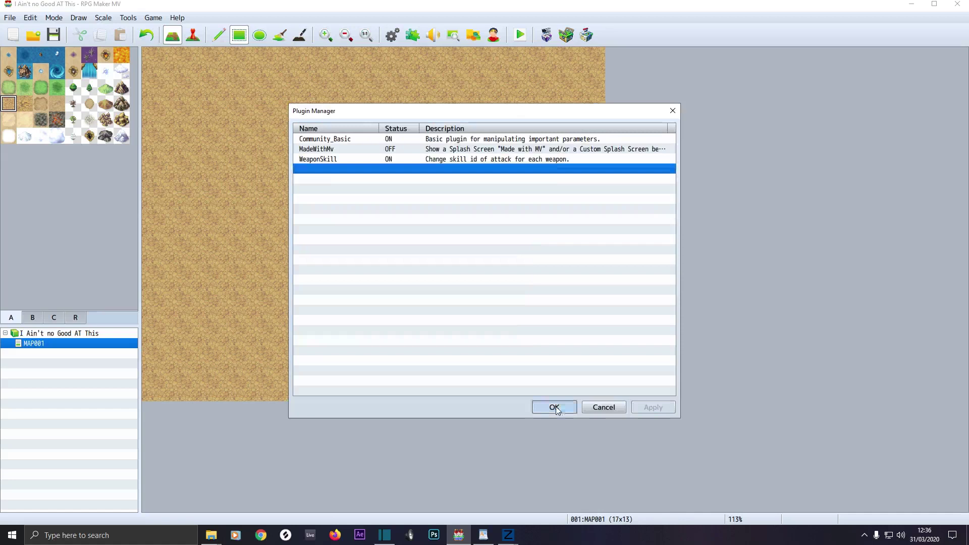
# Step: Look through the BGM, BGS, ME and SE audio lists in the Sound Test
pyautogui.click(554, 408)
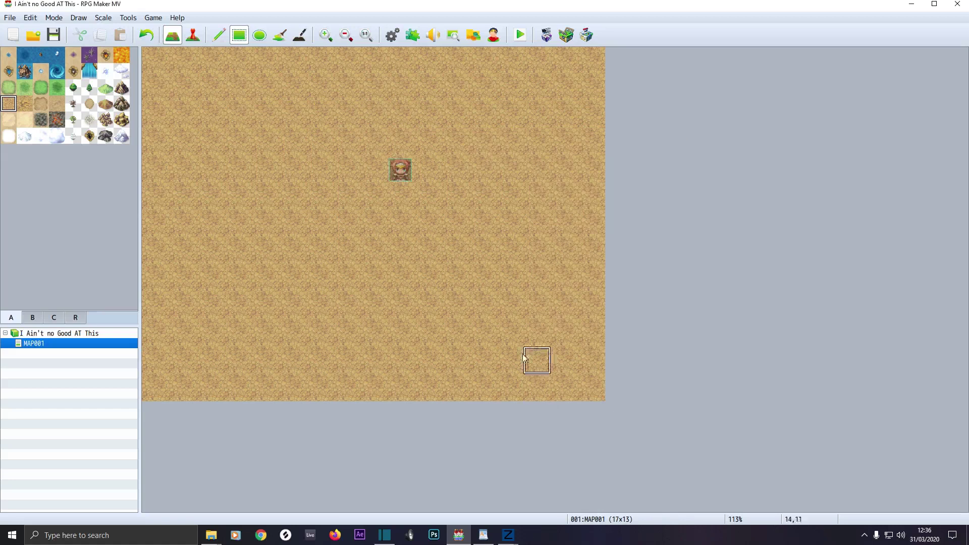
pyautogui.click(429, 36)
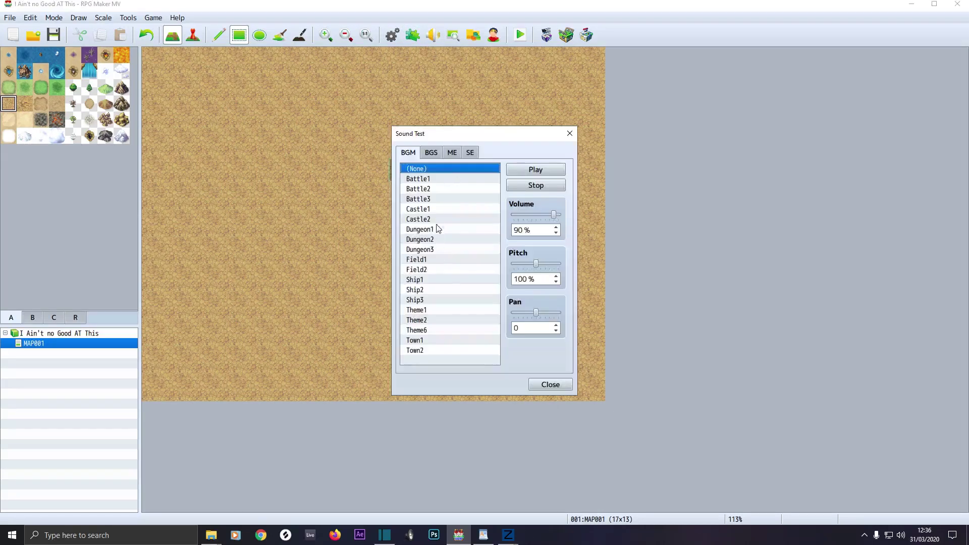
pyautogui.click(429, 155)
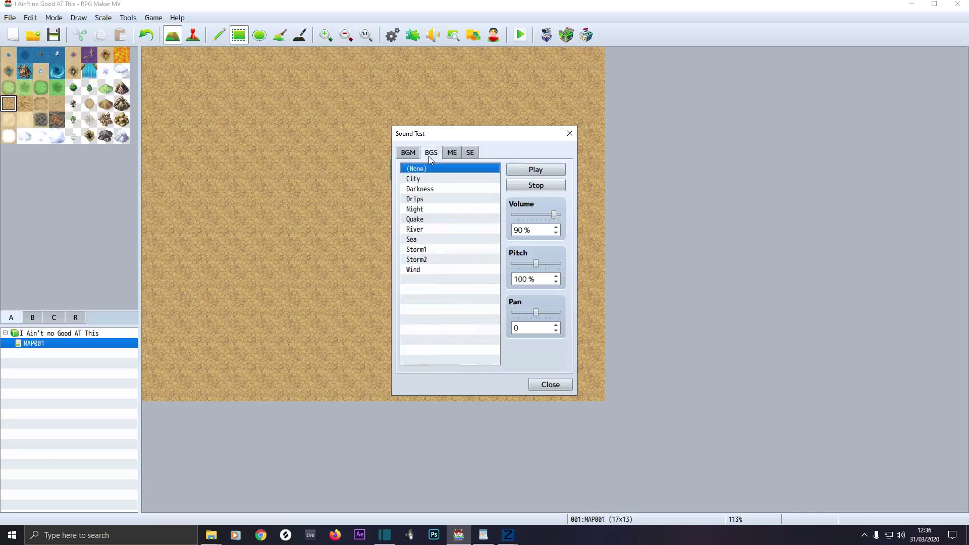
pyautogui.click(450, 157)
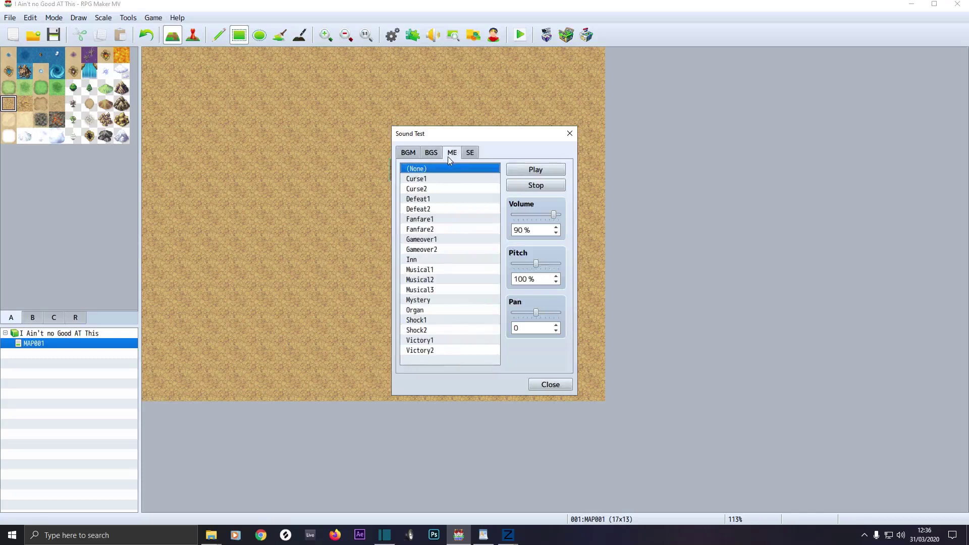
pyautogui.click(467, 154)
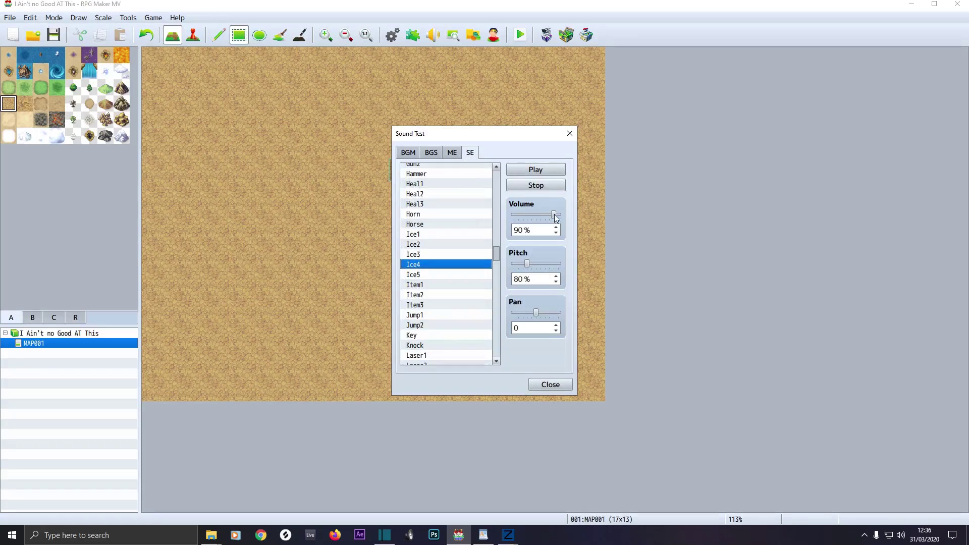
pyautogui.click(550, 385)
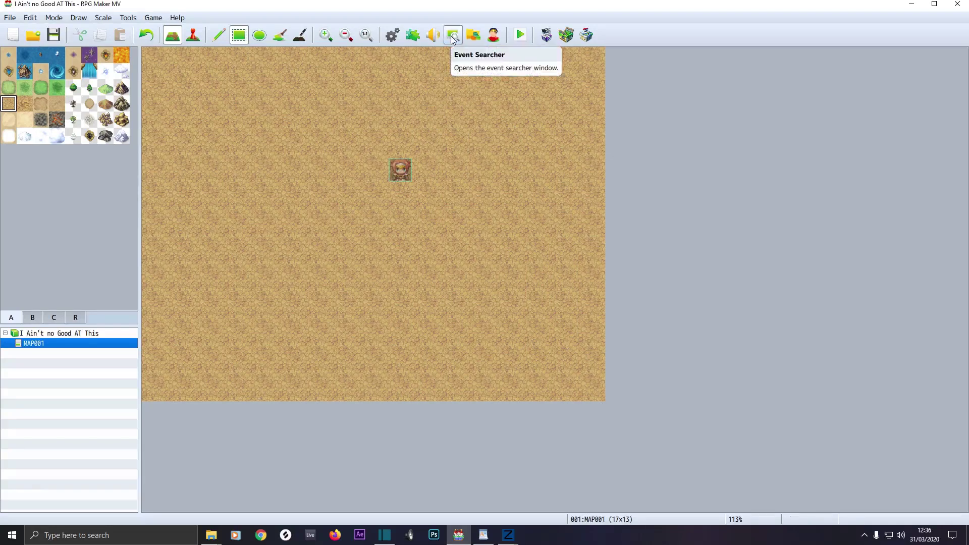
# Step: View the Character Generator's male character parts and preview, leaving the character as it is
pyautogui.click(492, 37)
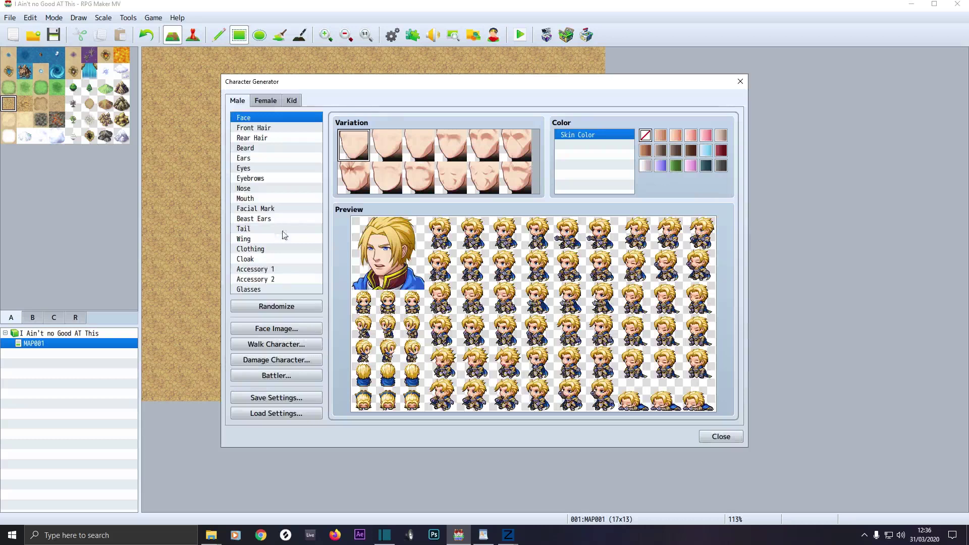
pyautogui.click(722, 437)
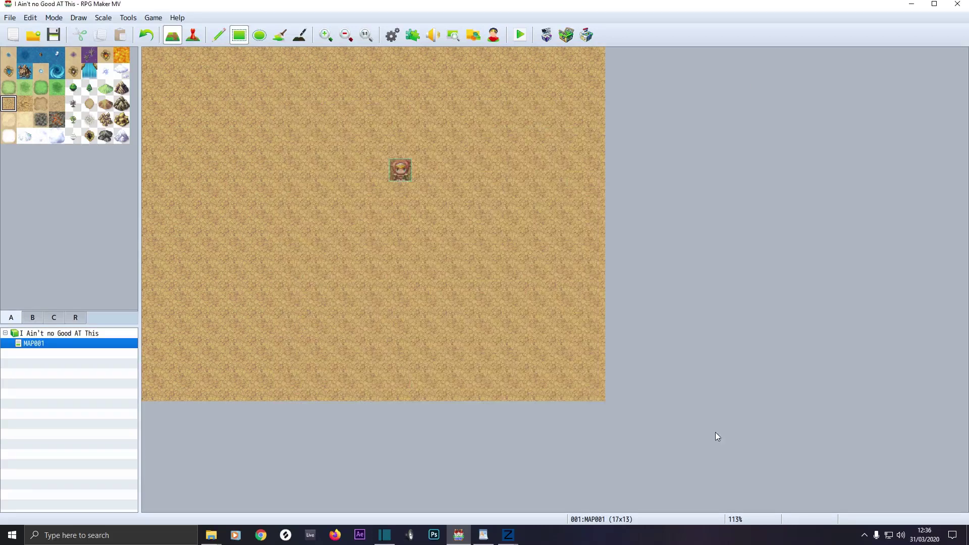
# Step: Playtest the project by starting a new game and walking the character around the desert map, and close the game window
pyautogui.click(520, 36)
pyautogui.click(441, 284)
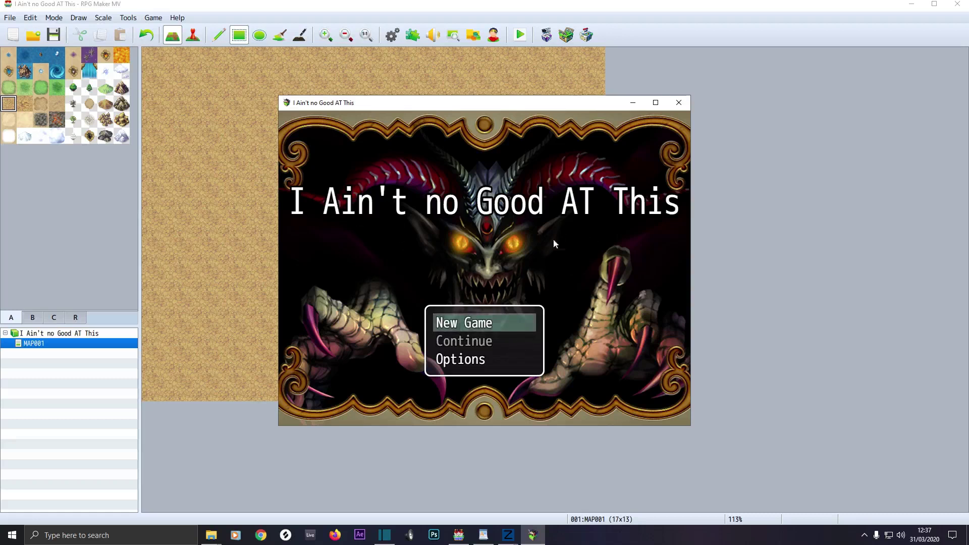
pyautogui.click(459, 325)
pyautogui.moveTo(451, 275); pyautogui.dragTo(297, 217)
pyautogui.moveTo(353, 146); pyautogui.dragTo(581, 195)
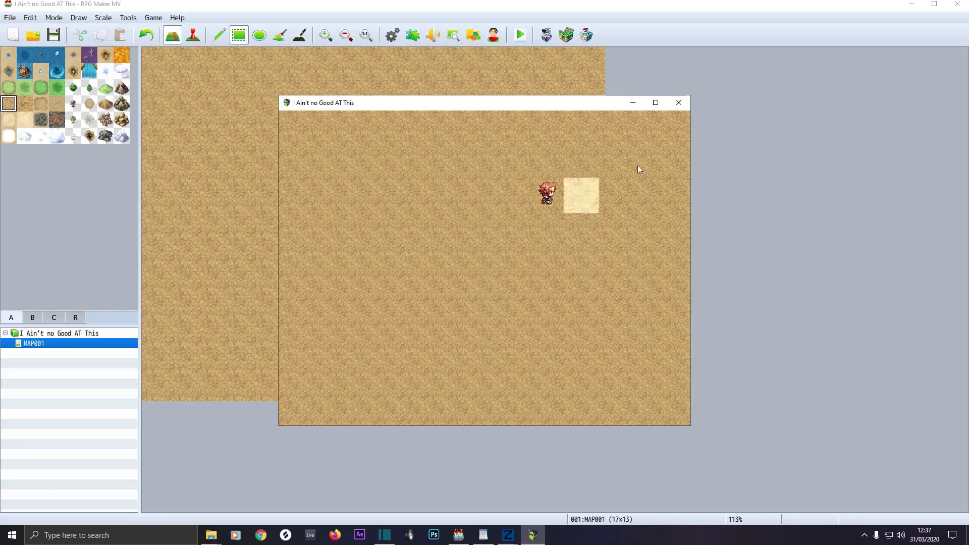
pyautogui.click(679, 103)
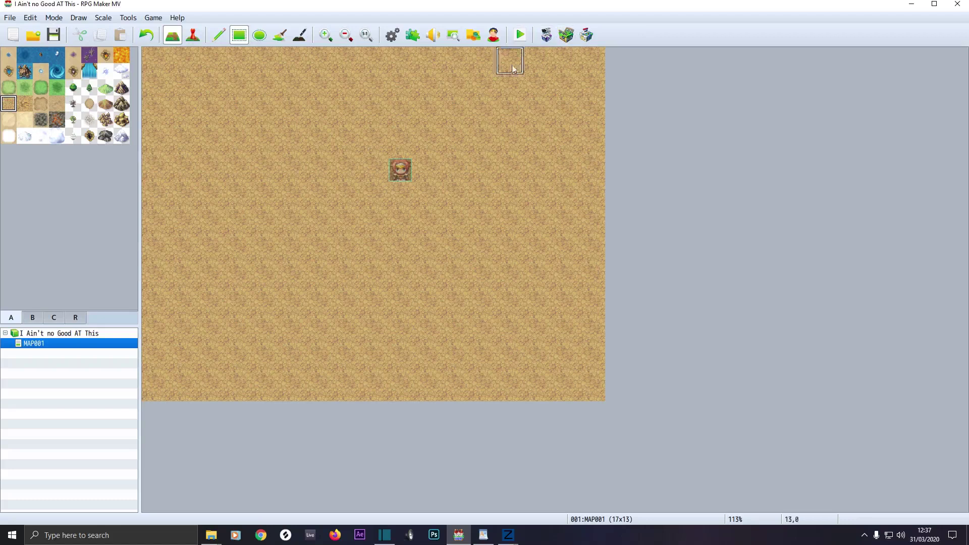
# Step: Rename MAP001 as "Dirt track" in its map properties and set its display name to "My Location"
pyautogui.click(28, 333)
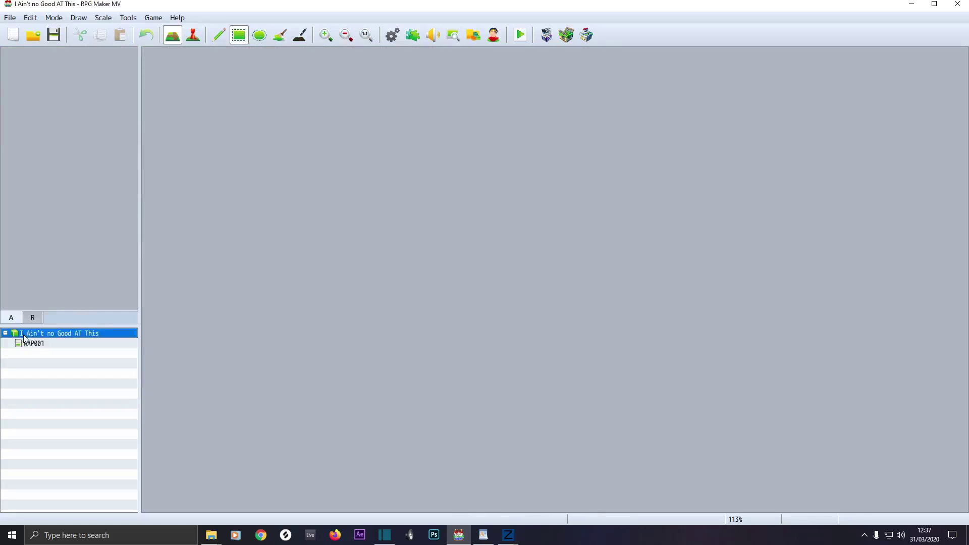
pyautogui.click(28, 344)
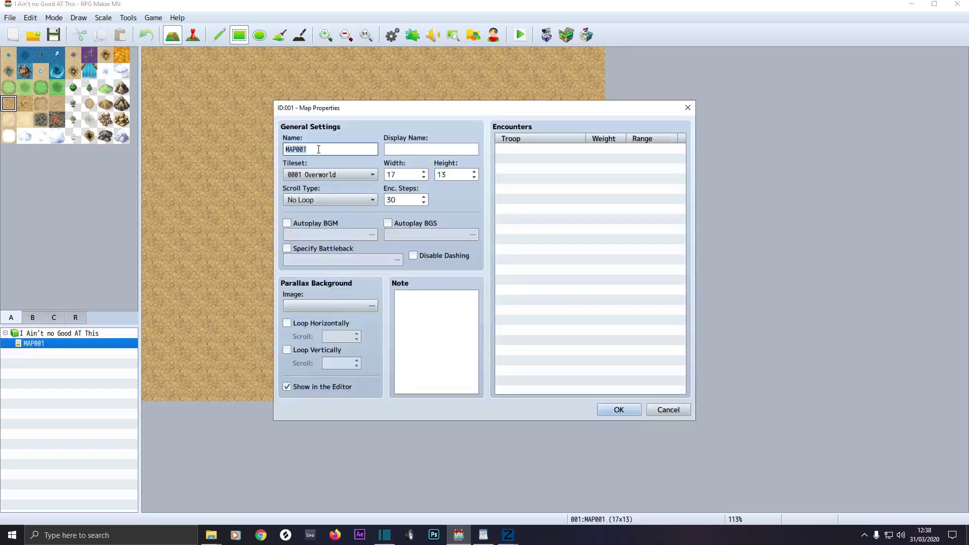
pyautogui.write('Dirt track')
pyautogui.click(397, 147)
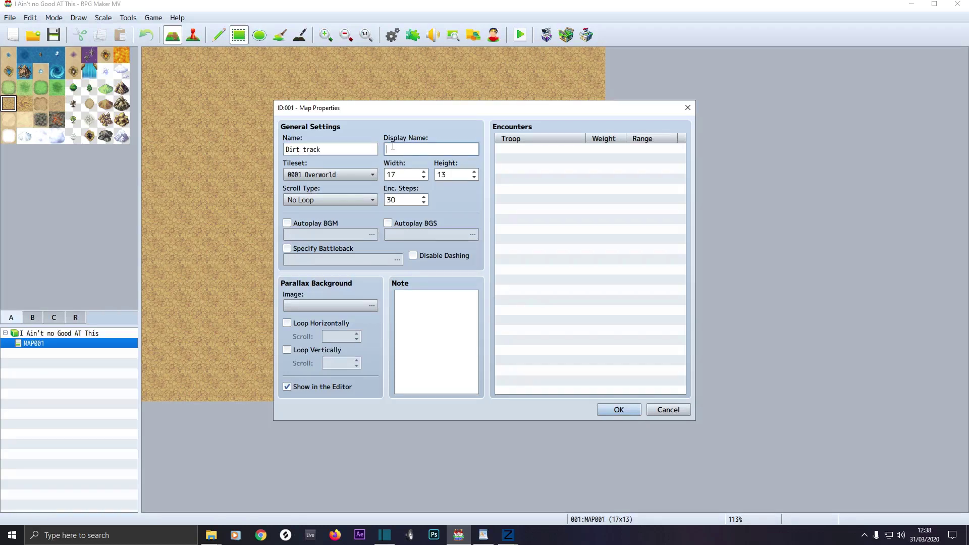
pyautogui.write('My Location')
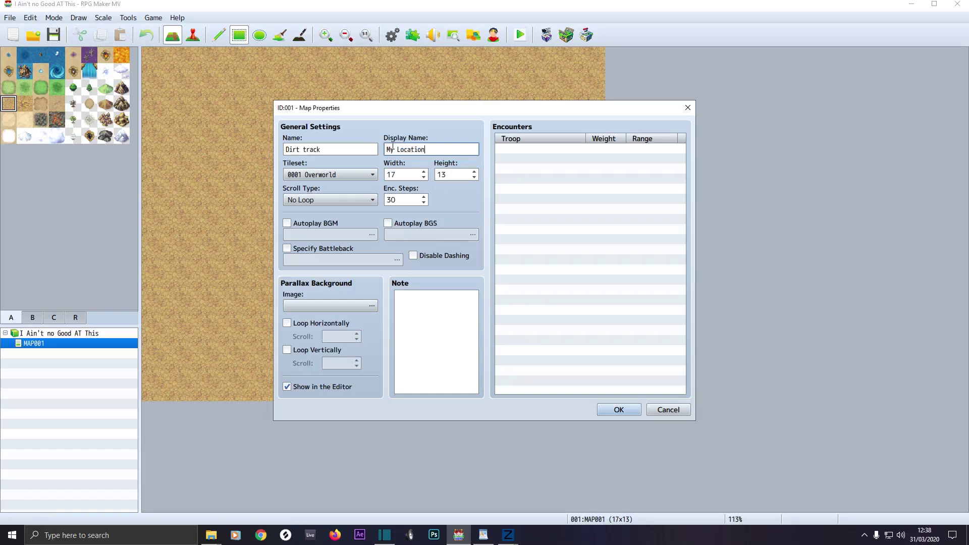
# Step: Switch the map's tileset to 0005 SF Outside and set its size to width 30 and height 21
pyautogui.click(306, 177)
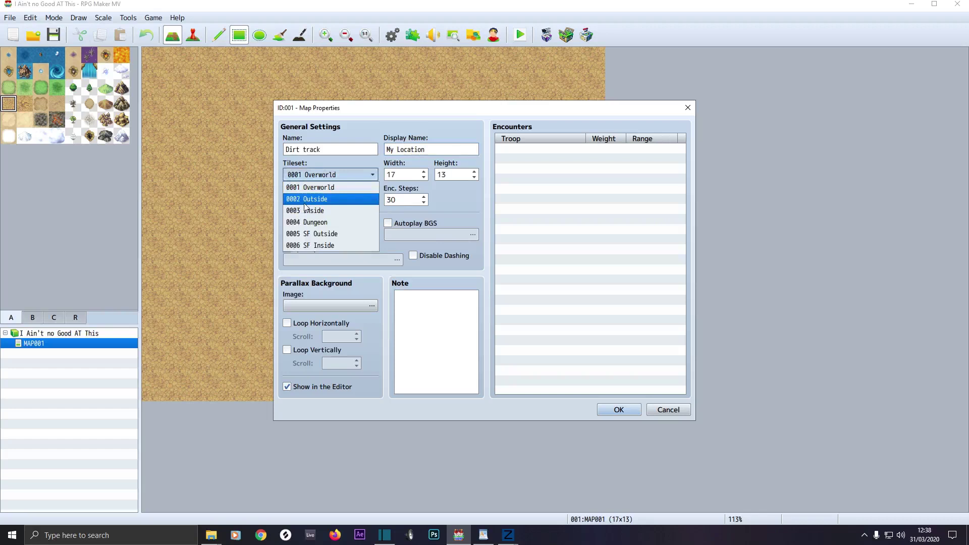
pyautogui.click(306, 235)
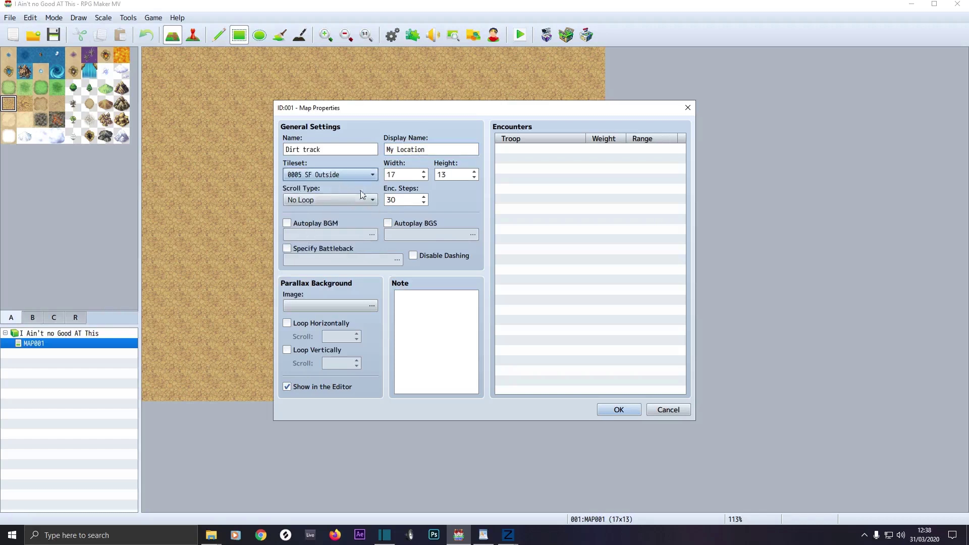
pyautogui.doubleClick(401, 175)
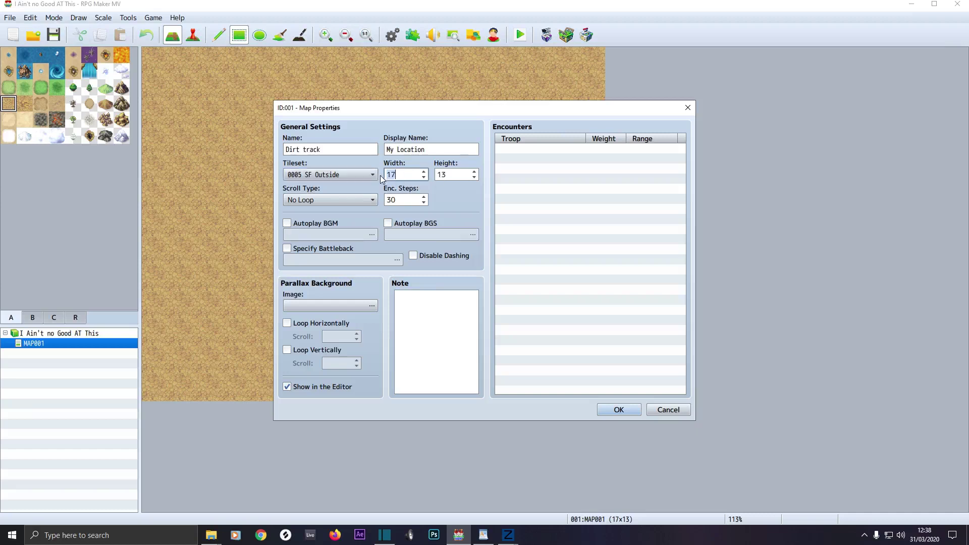
pyautogui.write('30')
pyautogui.doubleClick(453, 175)
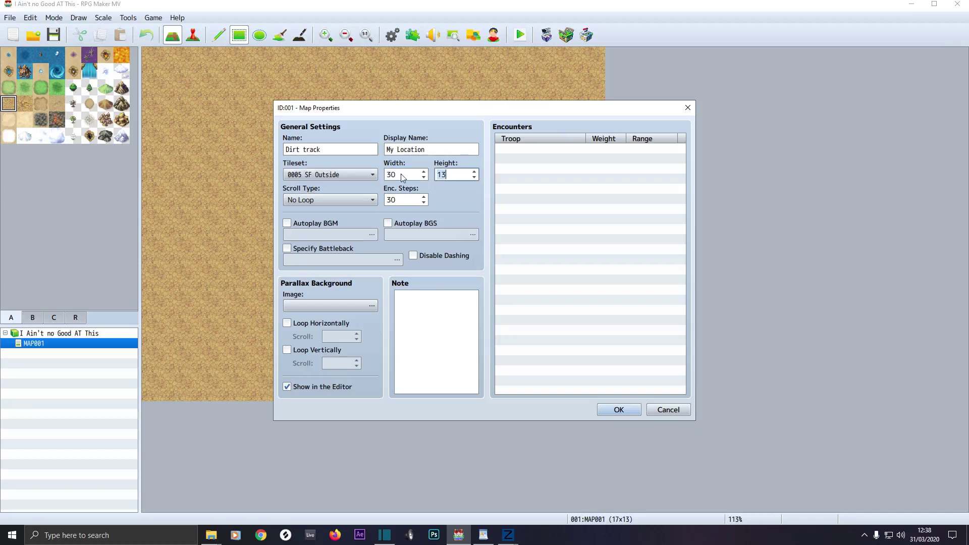
pyautogui.write('2')
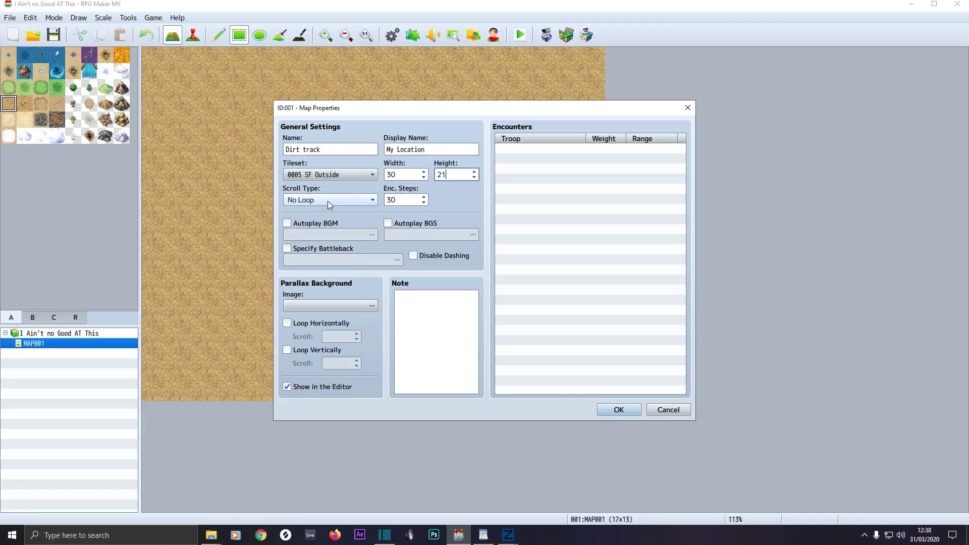
# Step: Add the 0004 Minotaur troop to the map's encounters with weight 5 across the entire map
pyautogui.doubleClick(522, 148)
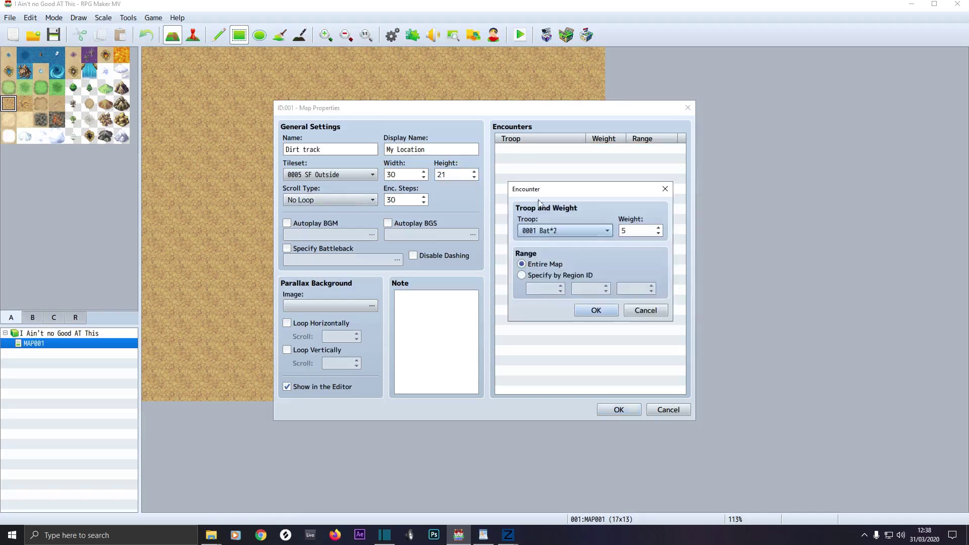
pyautogui.click(551, 230)
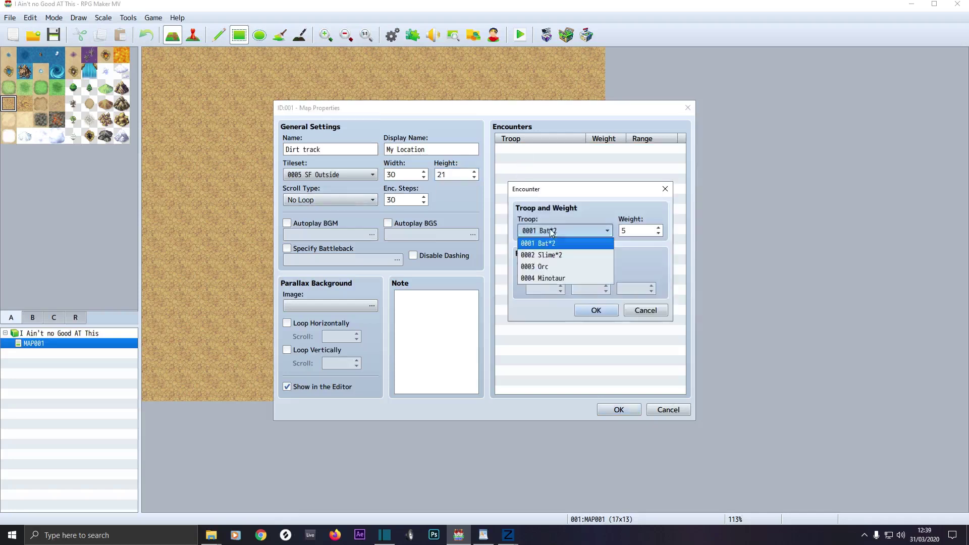
pyautogui.click(543, 278)
pyautogui.click(586, 309)
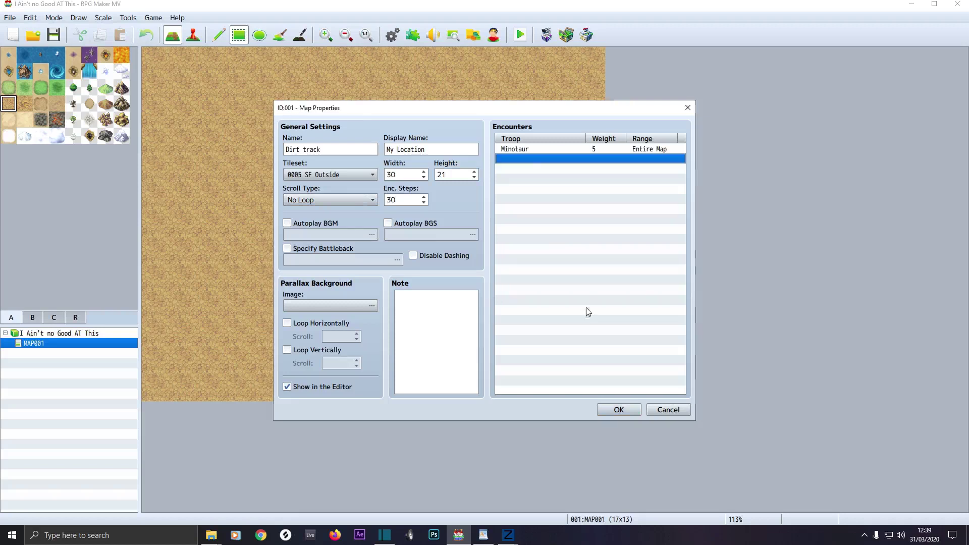
# Step: Add the 0001 Bat*2 troop as a second encounter with weight 8 across the entire map
pyautogui.doubleClick(525, 159)
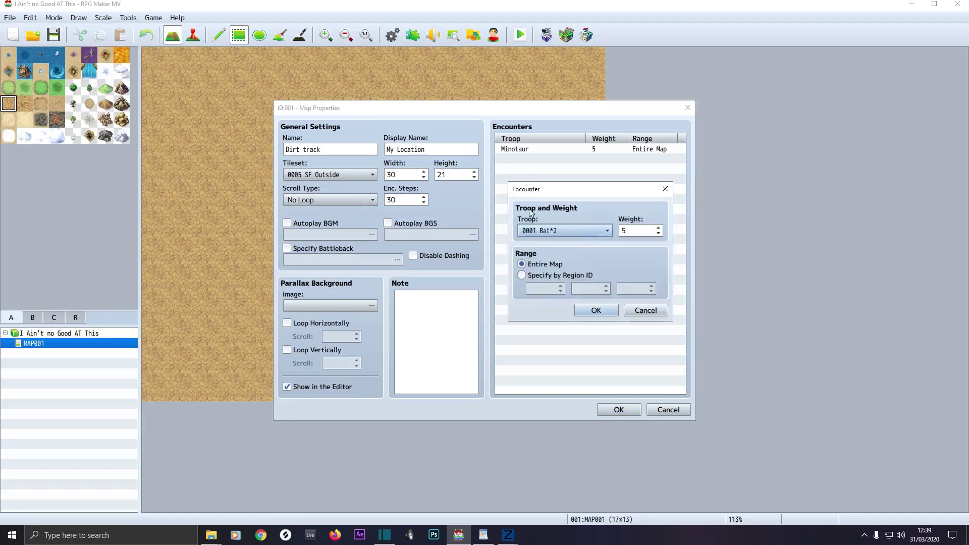
pyautogui.click(659, 227)
pyautogui.click(659, 227)
pyautogui.click(659, 228)
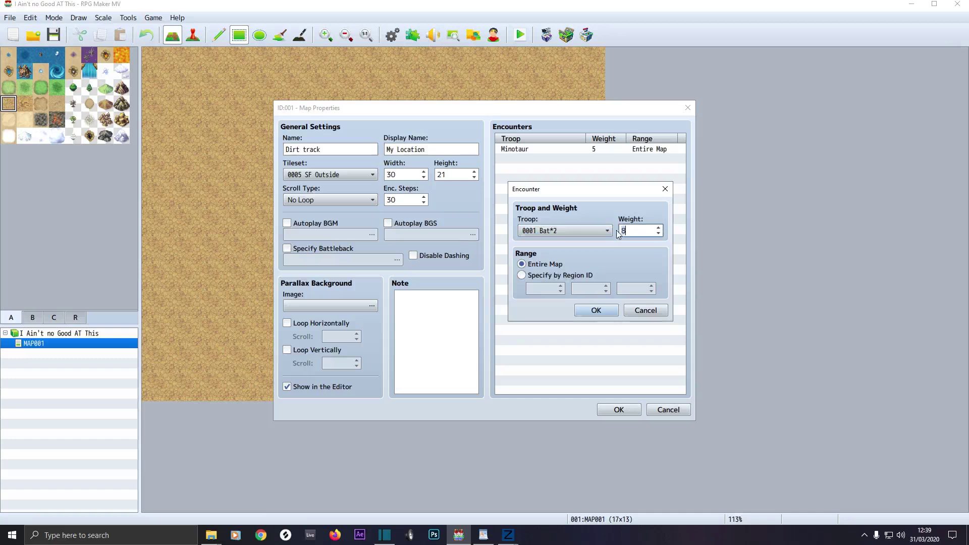
pyautogui.click(588, 310)
pyautogui.click(512, 159)
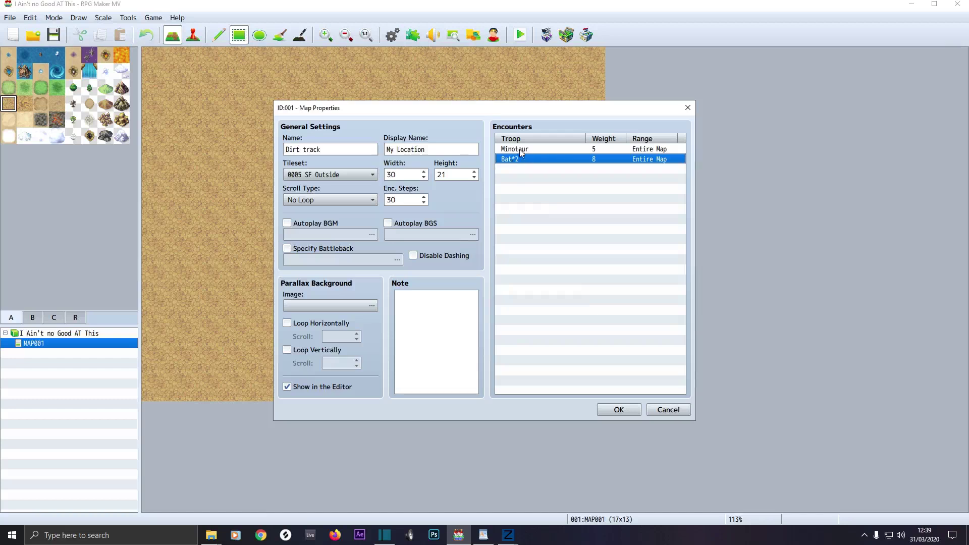
pyautogui.click(521, 150)
pyautogui.click(595, 162)
# Step: Set the average number of steps between the map's random encounters to 60
pyautogui.moveTo(397, 201)
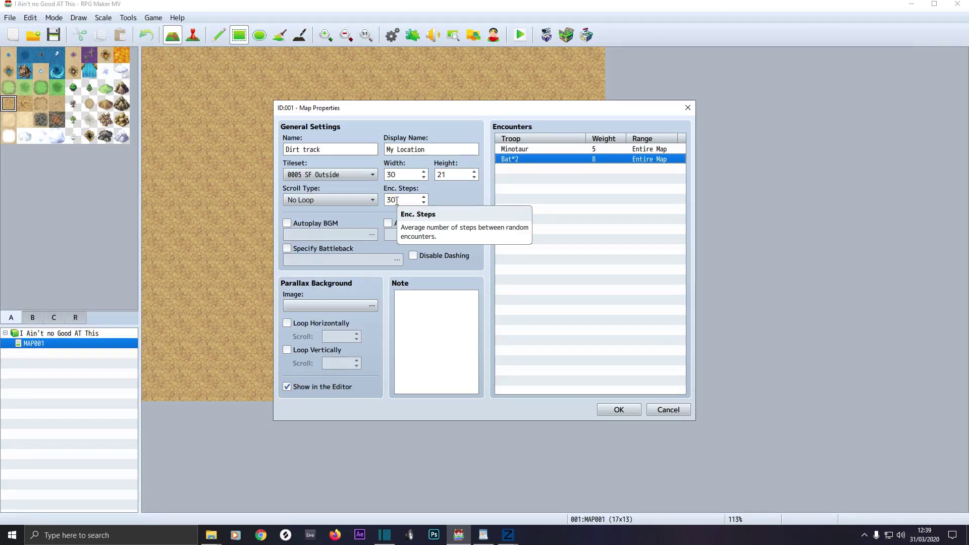
pyautogui.doubleClick(395, 201)
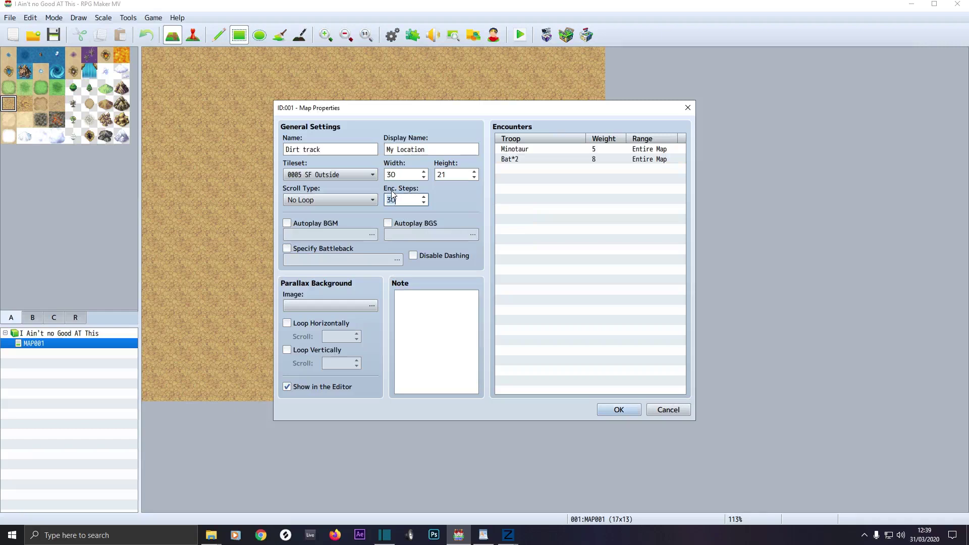
pyautogui.write('50')
pyautogui.write('60')
# Step: Enable Autoplay BGM for the map and assign Theme1 at 100 % volume and 90 % pitch
pyautogui.click(305, 225)
pyautogui.click(301, 231)
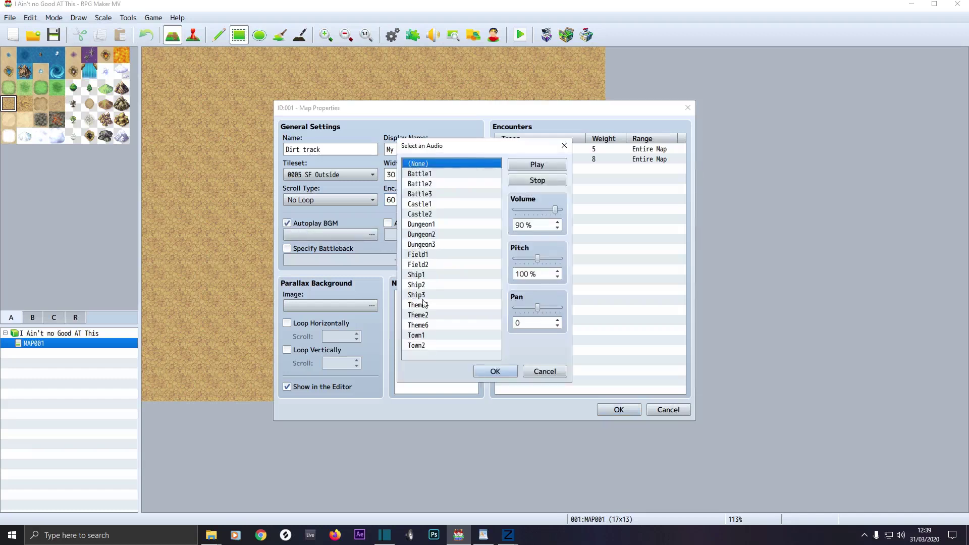
pyautogui.click(424, 304)
pyautogui.click(520, 166)
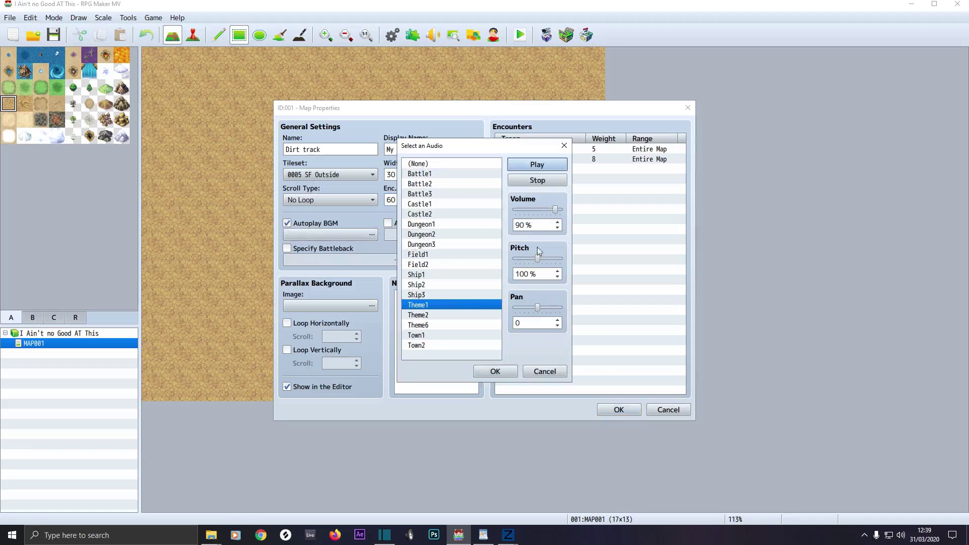
pyautogui.moveTo(555, 209); pyautogui.dragTo(560, 210)
pyautogui.moveTo(539, 262); pyautogui.dragTo(535, 261)
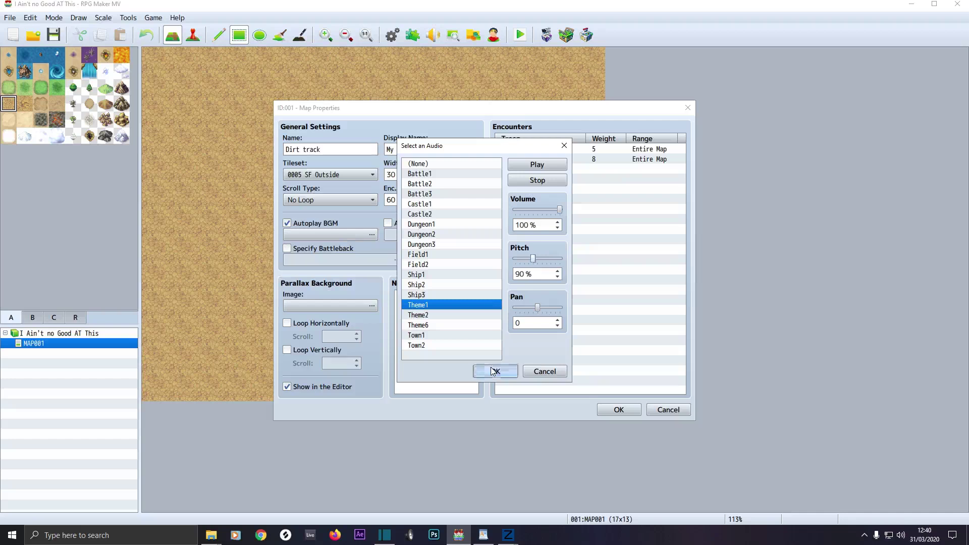
pyautogui.click(493, 371)
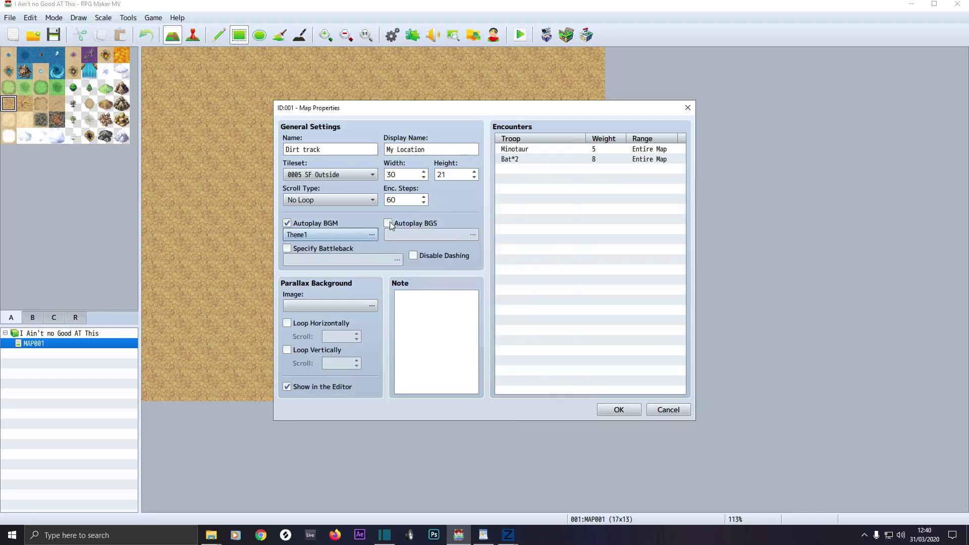
# Step: Enable Autoplay BGS for the map and assign the City sound with its volume raised
pyautogui.click(415, 223)
pyautogui.doubleClick(420, 233)
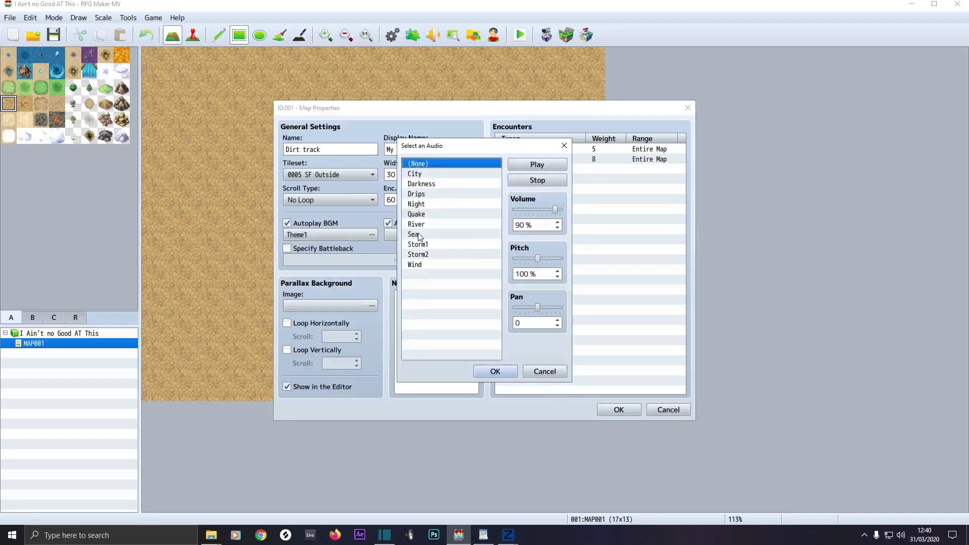
pyautogui.click(421, 174)
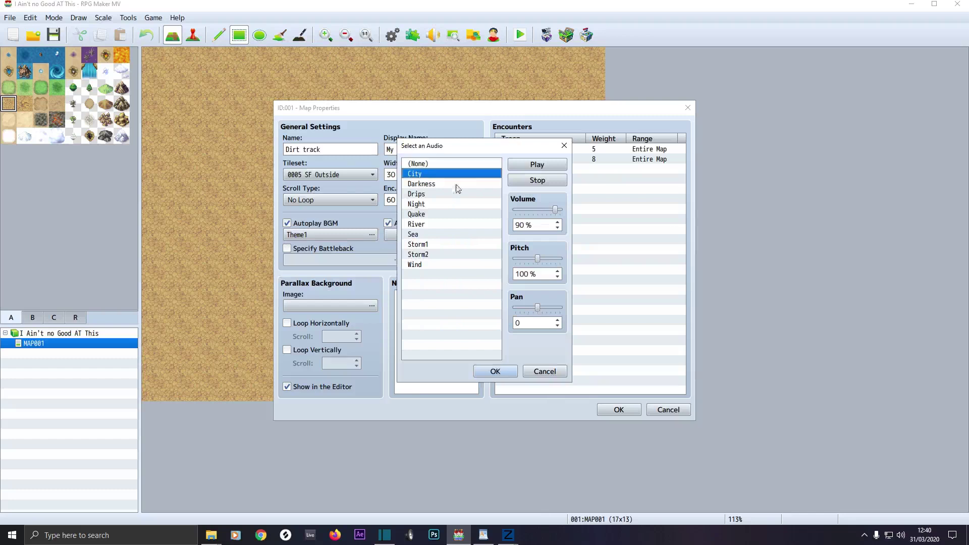
pyautogui.moveTo(556, 210); pyautogui.dragTo(562, 210)
pyautogui.click(487, 371)
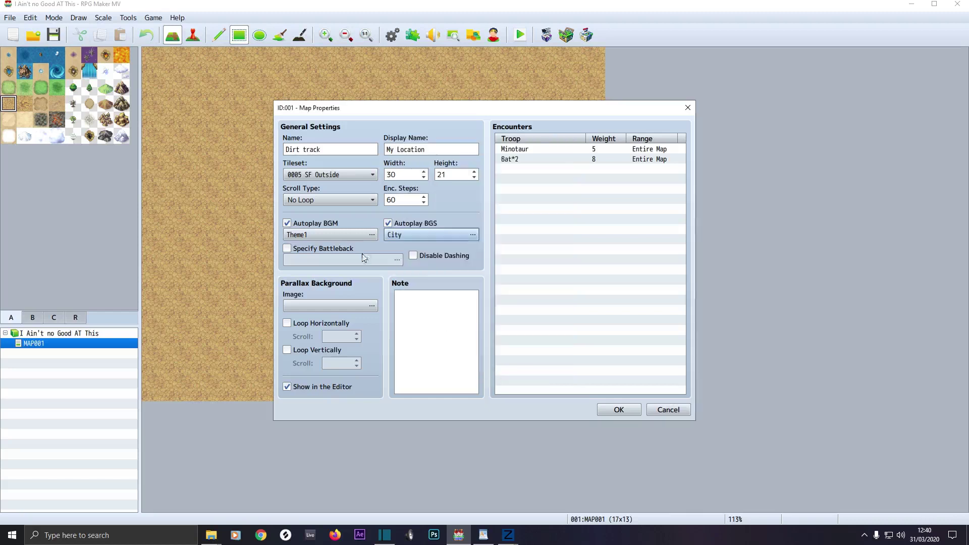
# Step: Review the audio settings of the map's autoplay Theme1 BGM
pyautogui.click(322, 233)
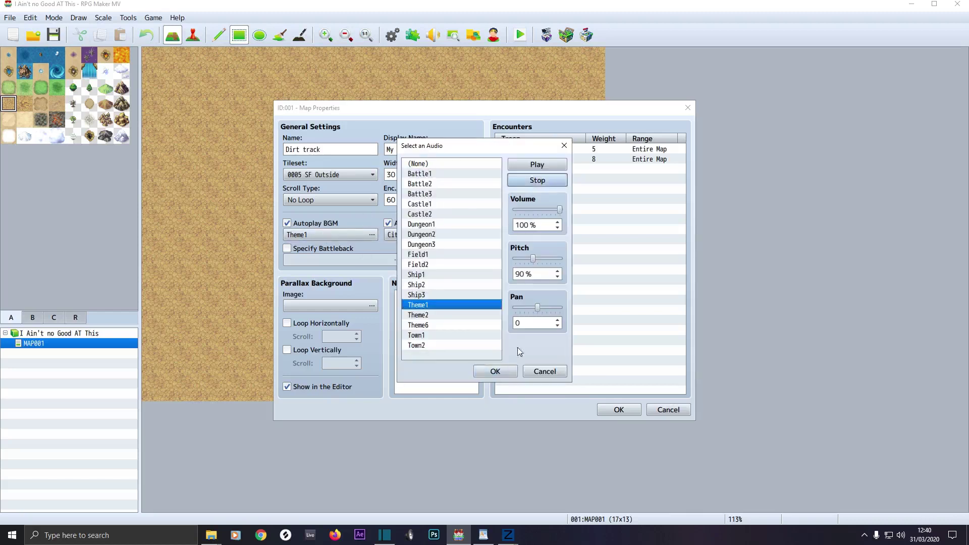
pyautogui.click(494, 371)
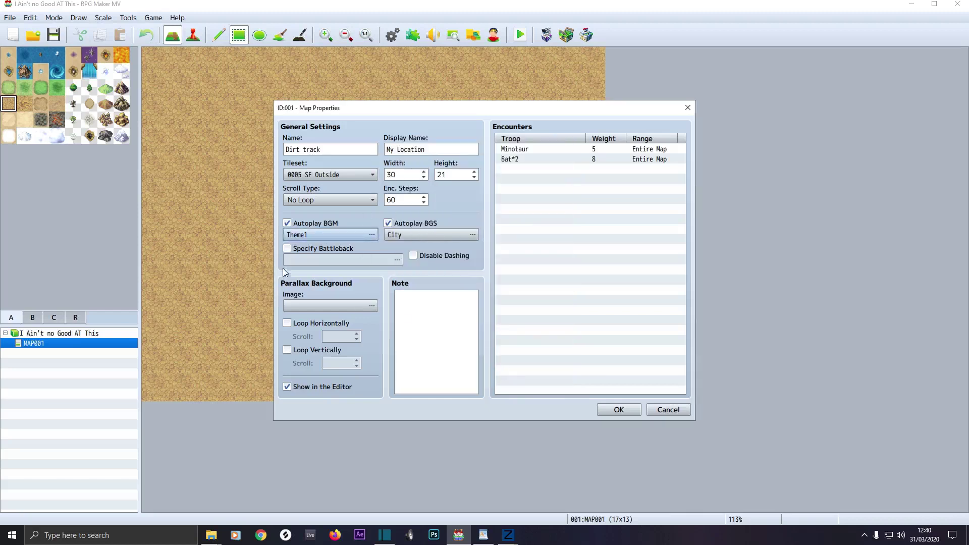
# Step: Specify a battleback for the map using the Dirt2 ground with the Grassland backdrop, and apply the map properties
pyautogui.click(288, 249)
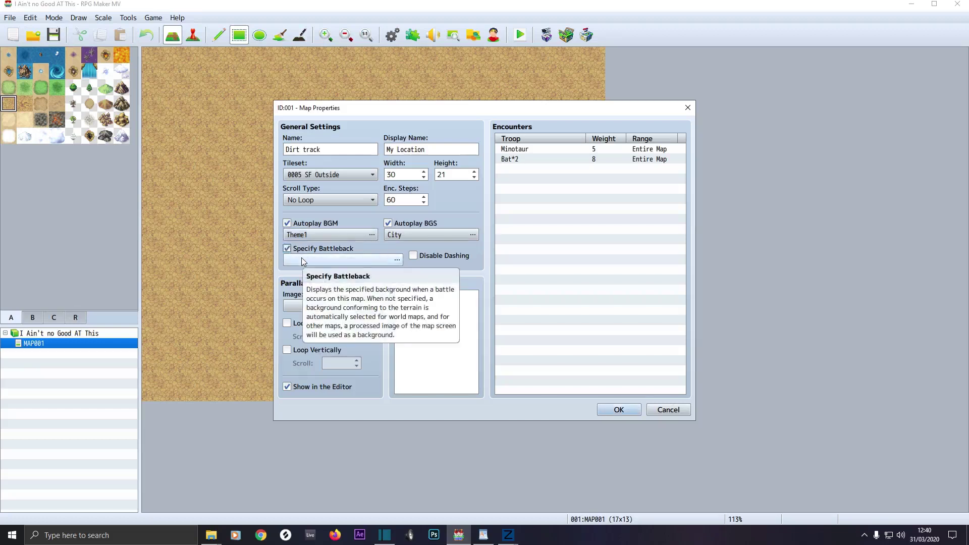
pyautogui.click(301, 260)
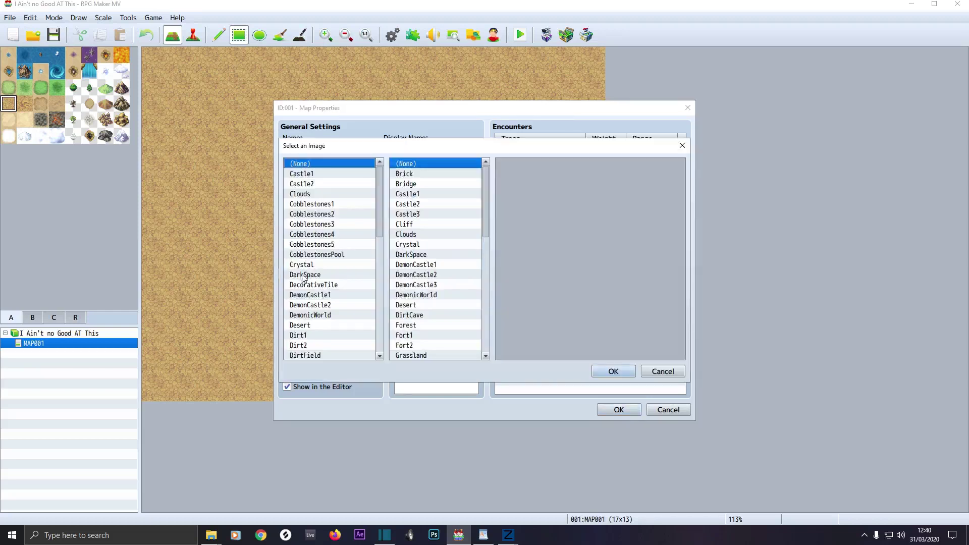
pyautogui.click(301, 336)
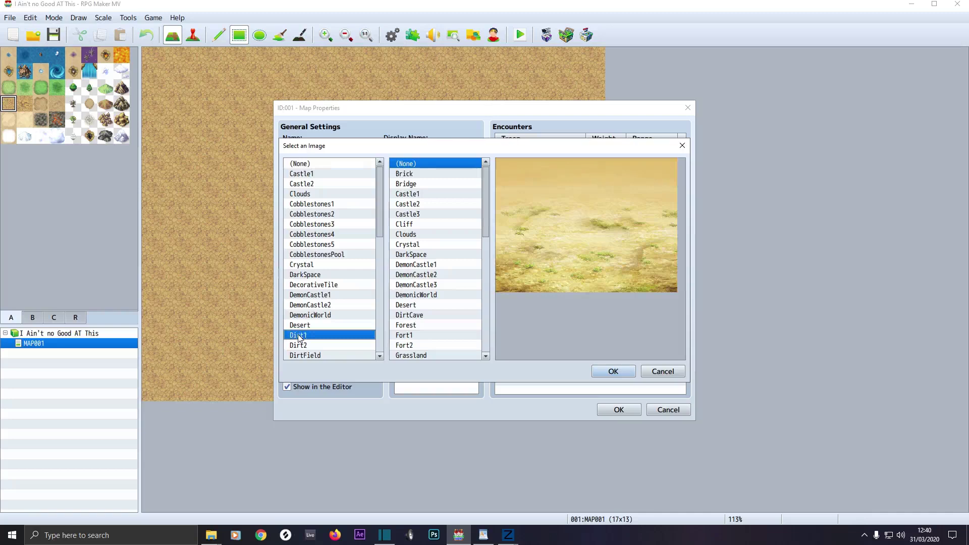
pyautogui.click(298, 346)
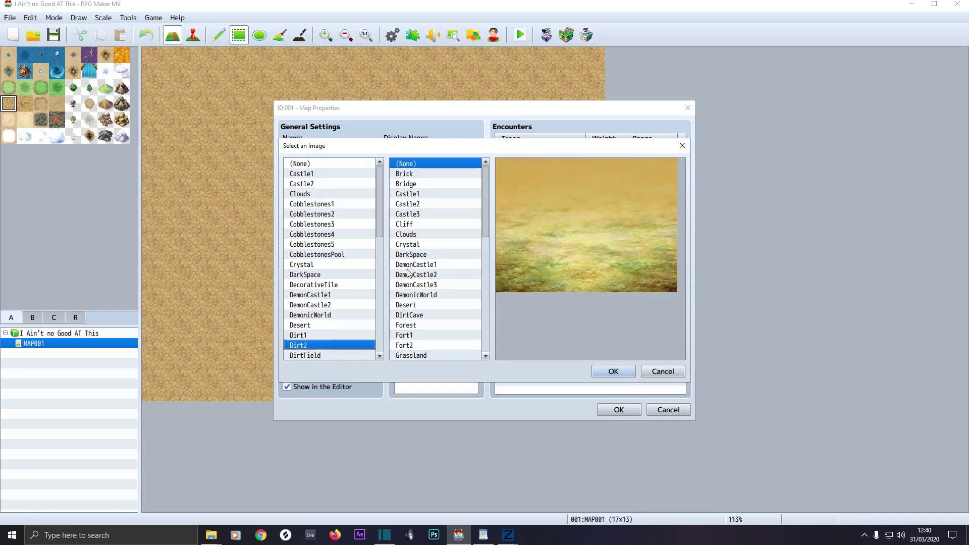
pyautogui.click(407, 316)
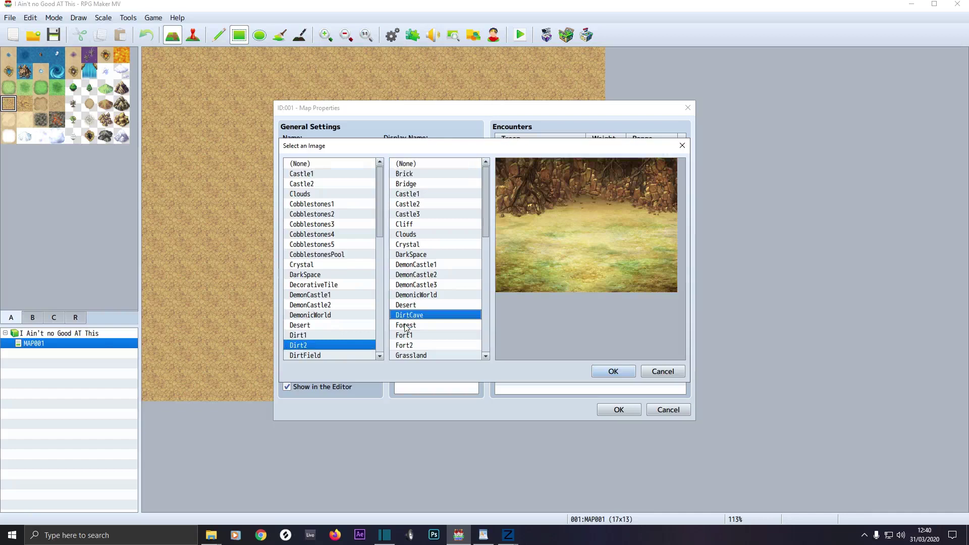
pyautogui.click(405, 327)
pyautogui.click(405, 336)
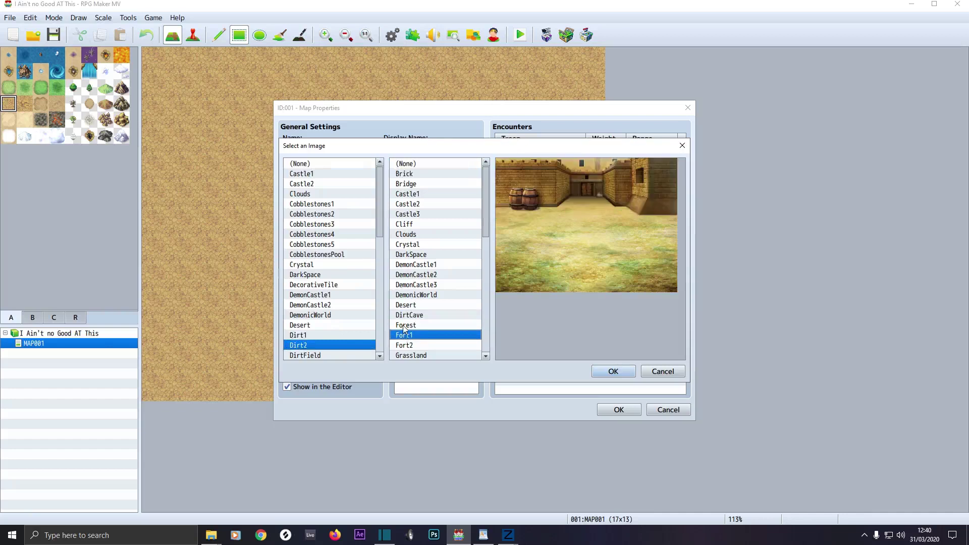
pyautogui.click(405, 356)
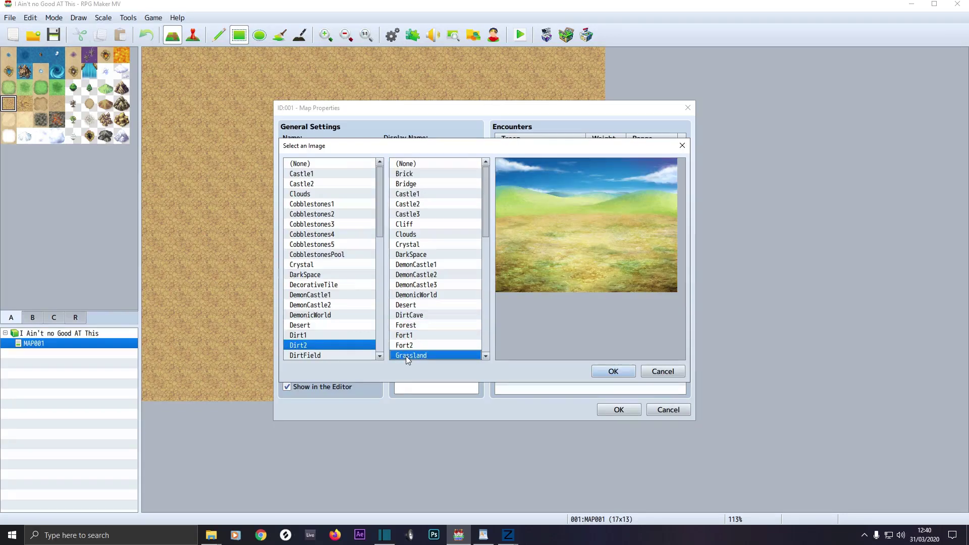
pyautogui.click(613, 371)
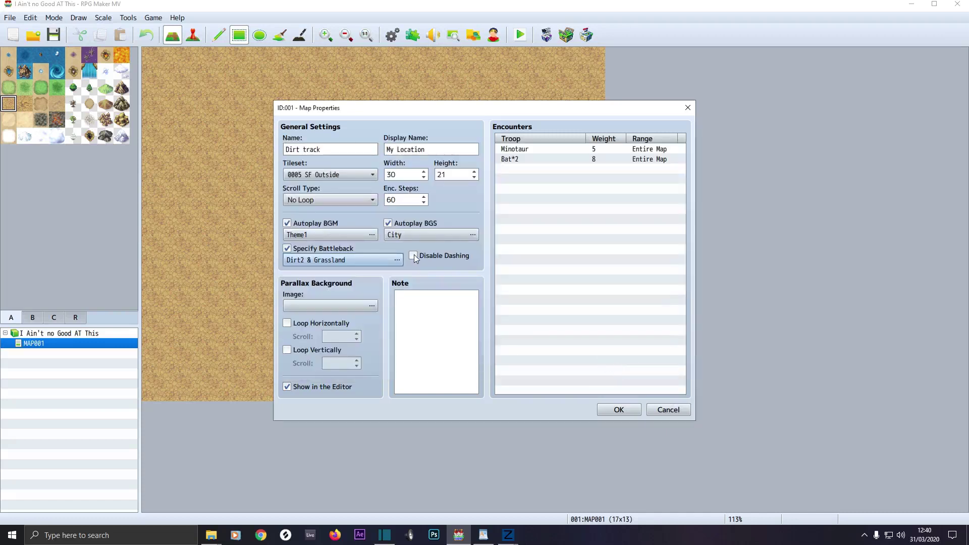
pyautogui.moveTo(413, 257)
pyautogui.click(624, 410)
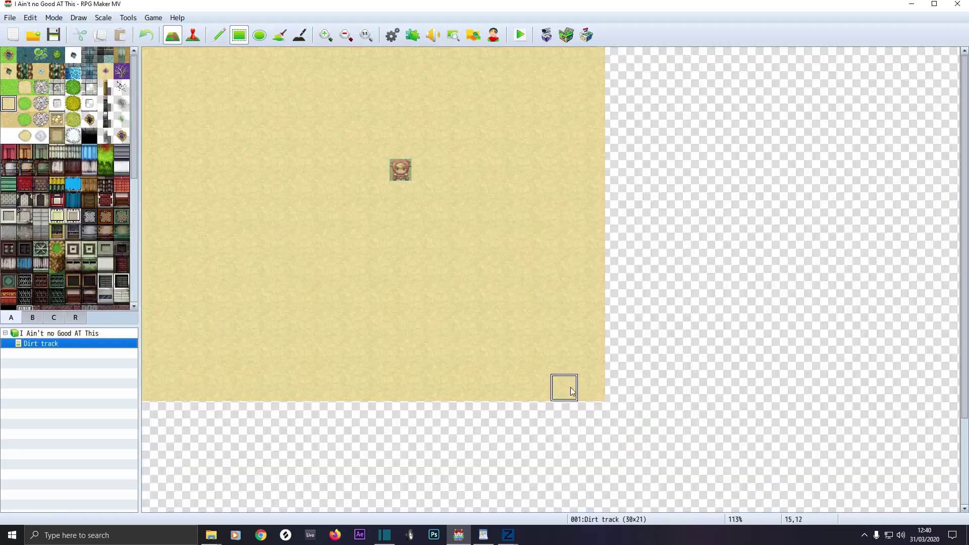
# Step: Fill the empty area of the enlarged 30x21 map with the sand ground tile using the Rectangle tool
pyautogui.keyDown('ctrl'); pyautogui.scroll(-2, 577, 377); pyautogui.keyUp('ctrl')
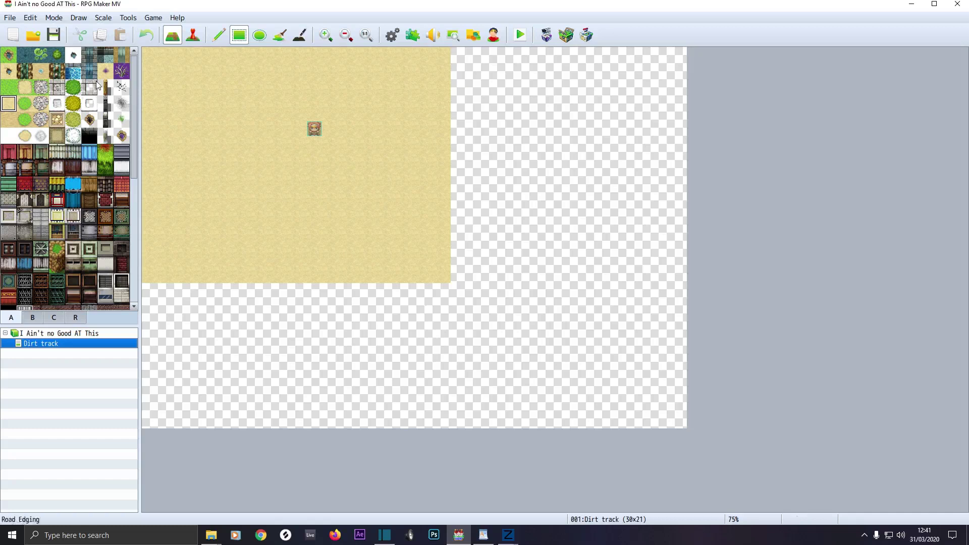
pyautogui.click(218, 35)
pyautogui.click(245, 36)
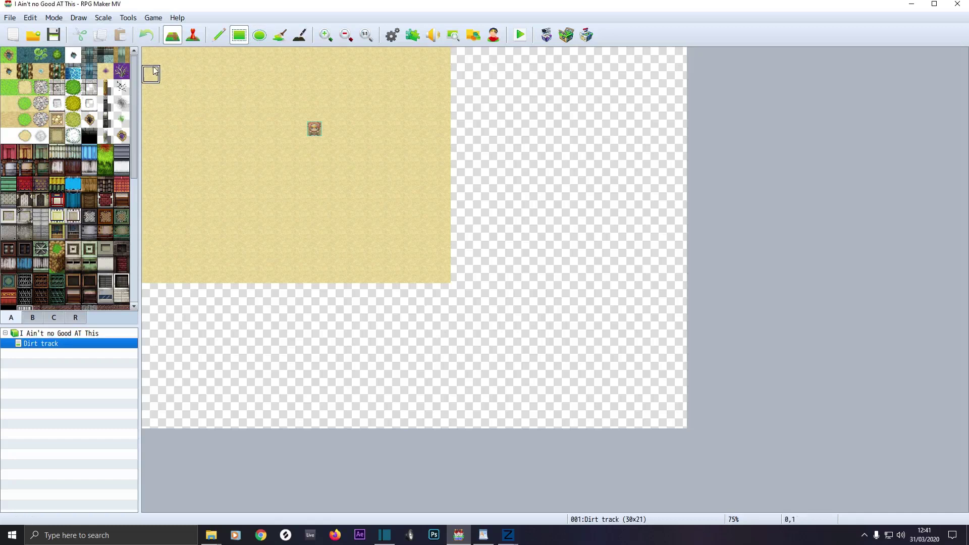
pyautogui.moveTo(366, 167); pyautogui.dragTo(693, 430)
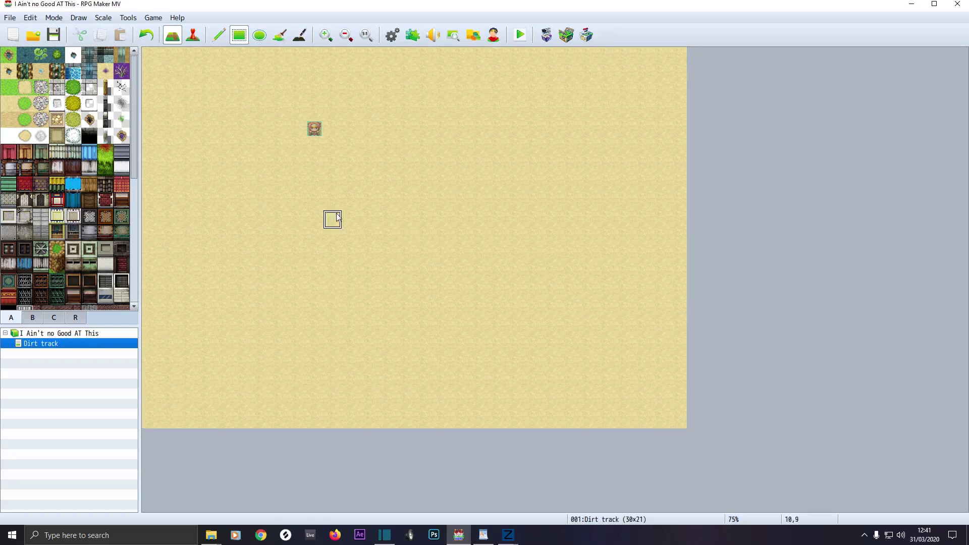
# Step: Save the map changes and start a new game in a playtest
pyautogui.click(521, 35)
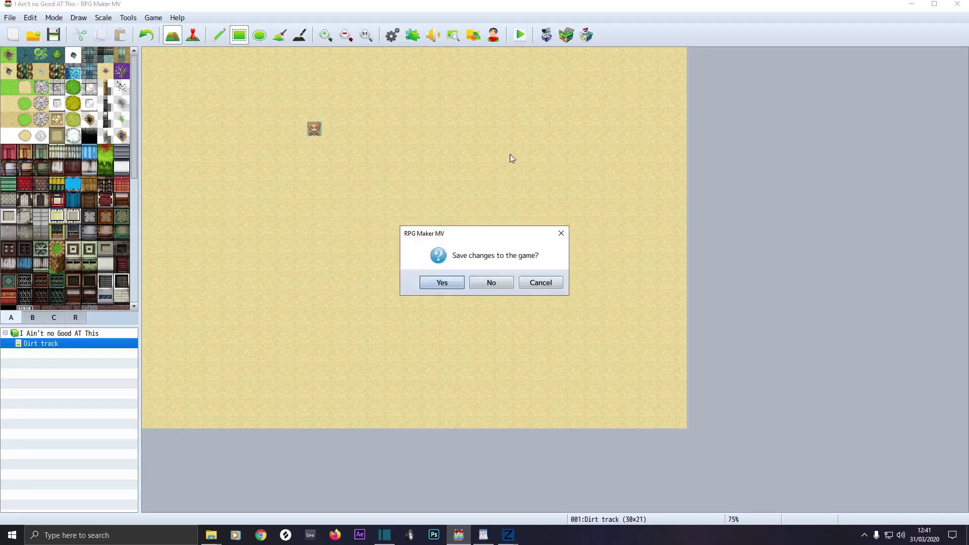
pyautogui.click(440, 282)
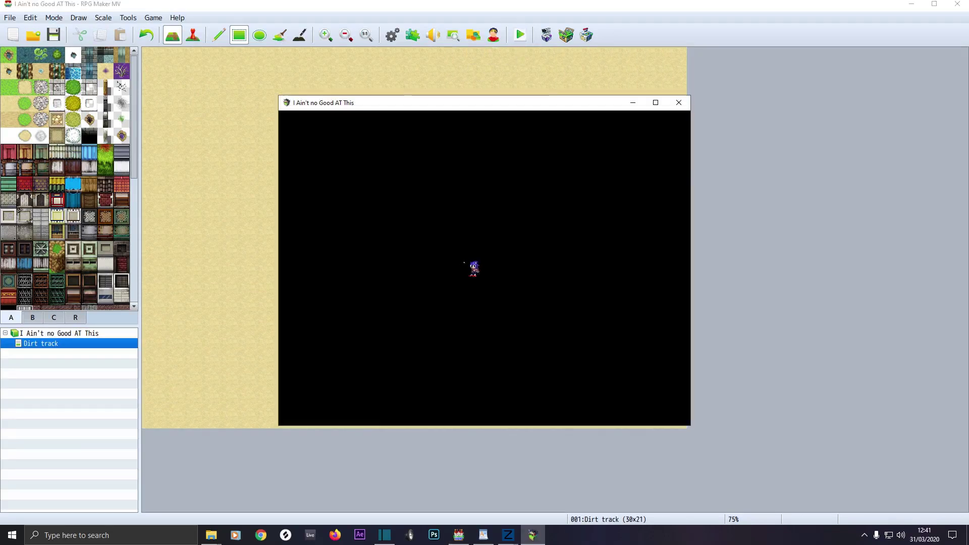
pyautogui.click(459, 320)
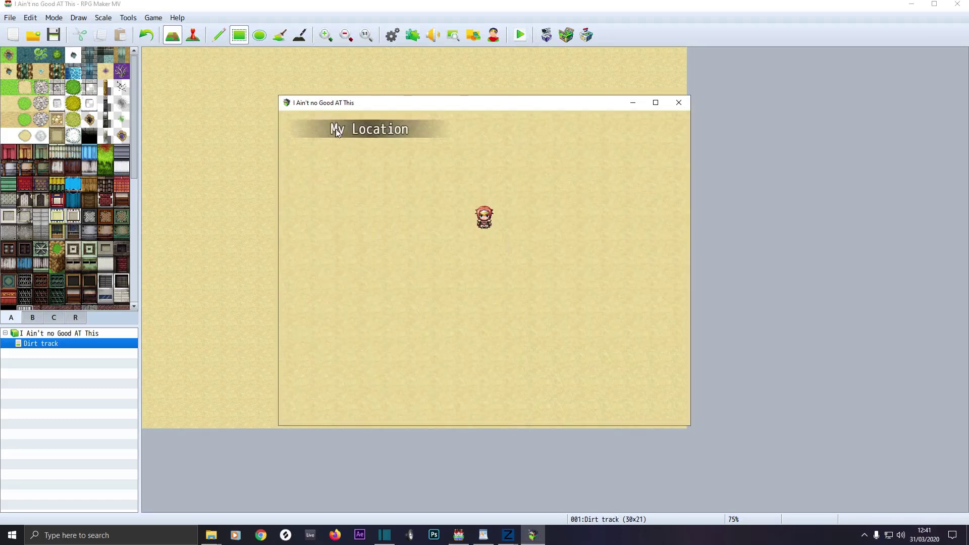
# Step: Walk the character around the sand map until a random encounter begins
pyautogui.click(482, 262)
pyautogui.moveTo(461, 280); pyautogui.dragTo(342, 128)
pyautogui.moveTo(424, 133); pyautogui.dragTo(604, 152)
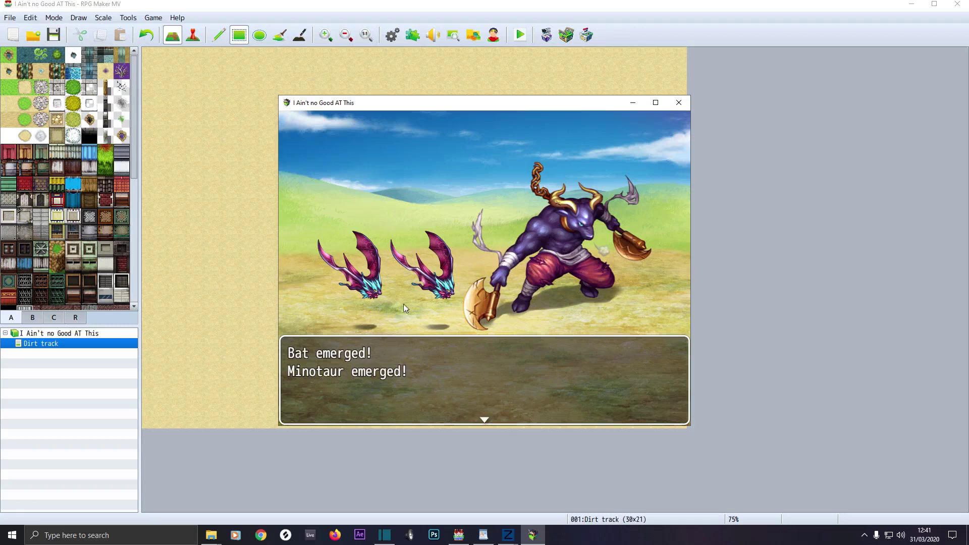
# Step: Fight the encountered enemies with one basic attack and close the playtest
pyautogui.click(448, 263)
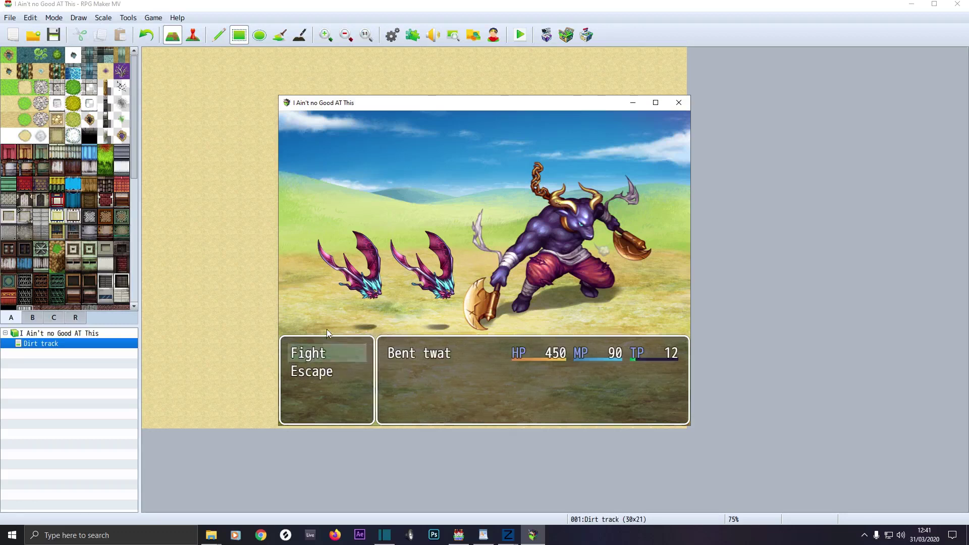
pyautogui.click(307, 355)
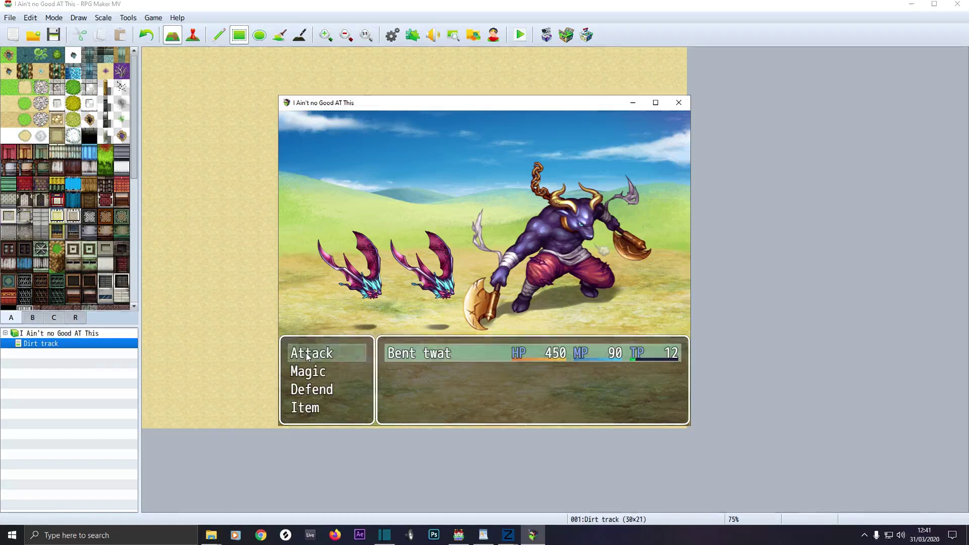
pyautogui.click(306, 356)
pyautogui.click(402, 352)
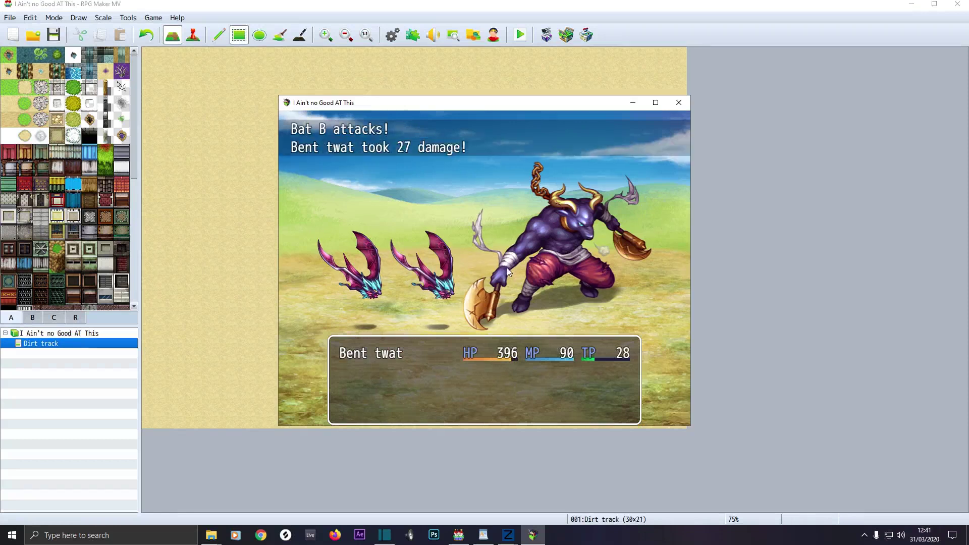
pyautogui.click(680, 103)
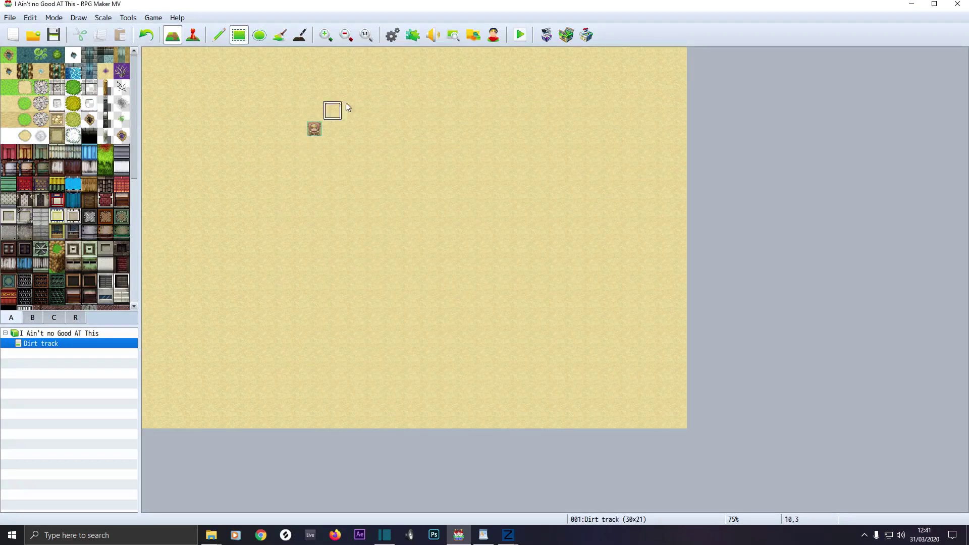
# Step: Enable Use Side-view Battle in the database's System settings and add Special to the [SV] Magic Skills
pyautogui.click(395, 35)
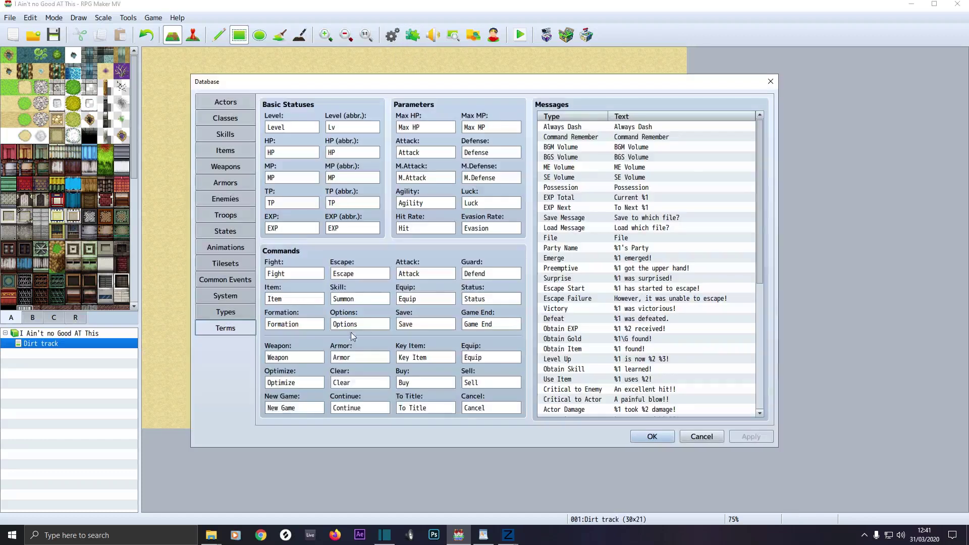
pyautogui.click(224, 296)
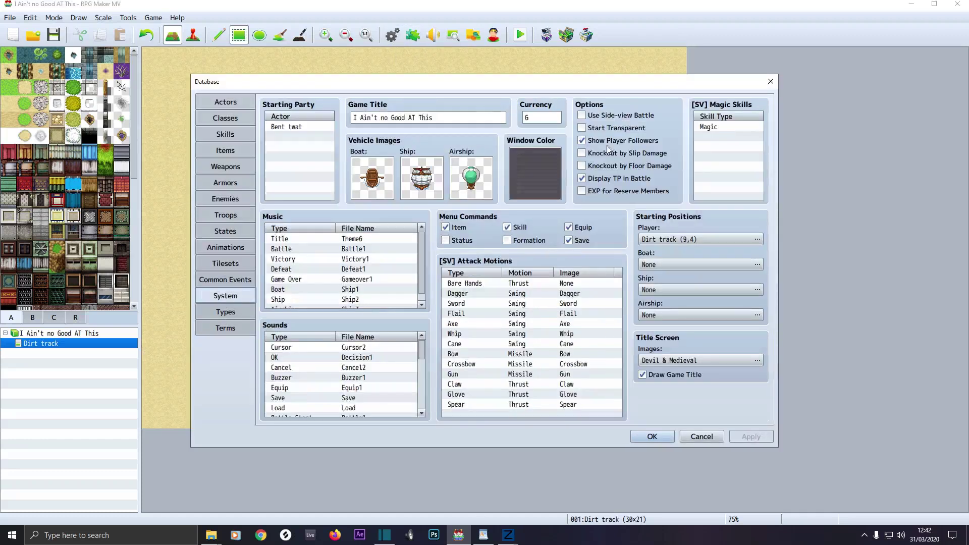
pyautogui.click(582, 116)
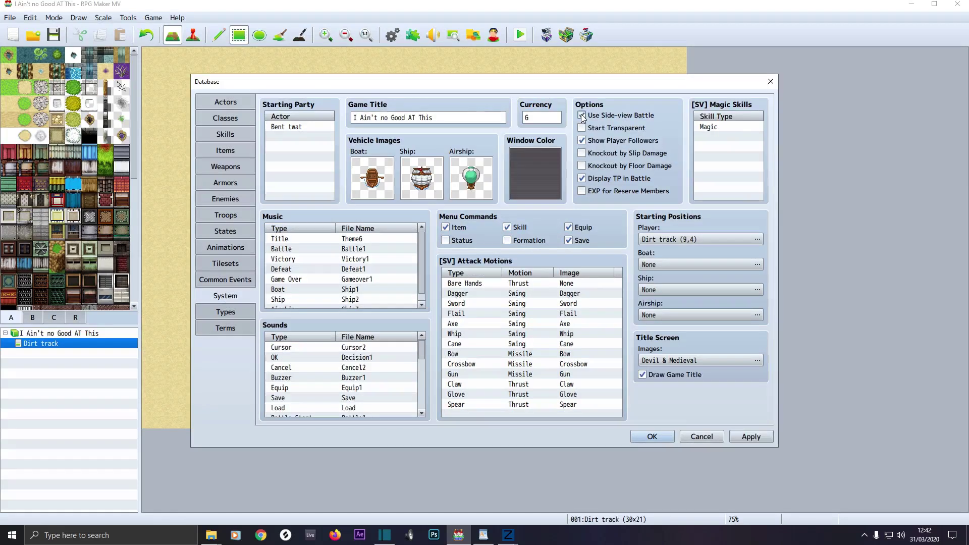
pyautogui.doubleClick(704, 137)
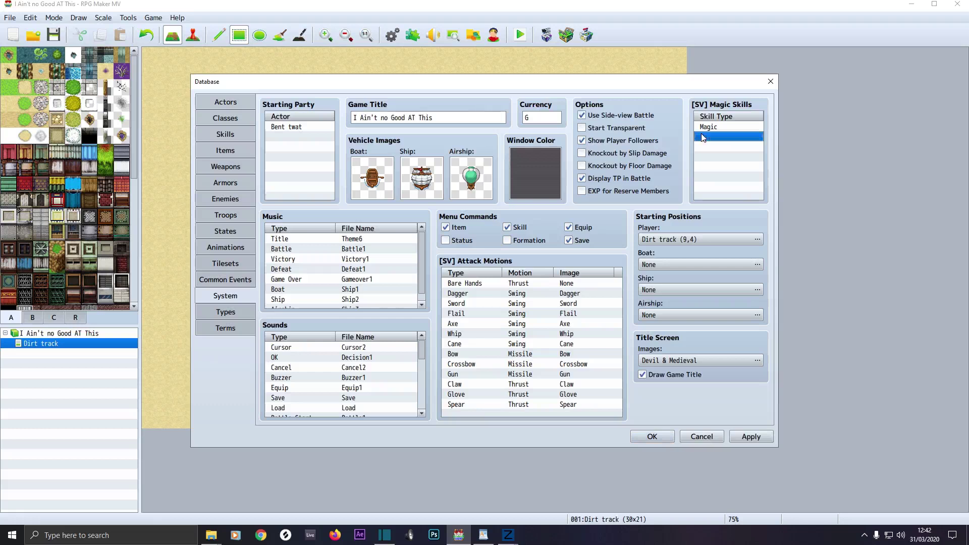
pyautogui.click(703, 143)
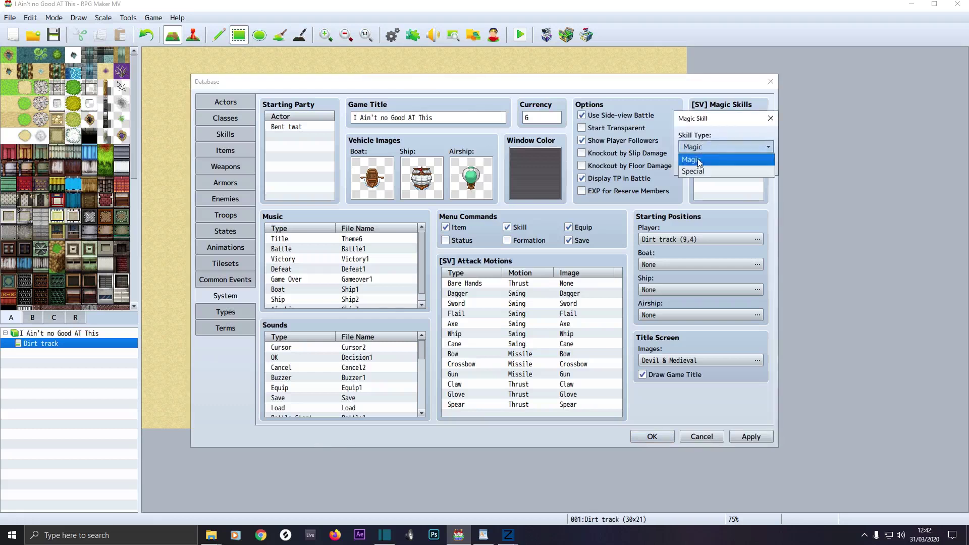
pyautogui.click(694, 169)
pyautogui.click(697, 167)
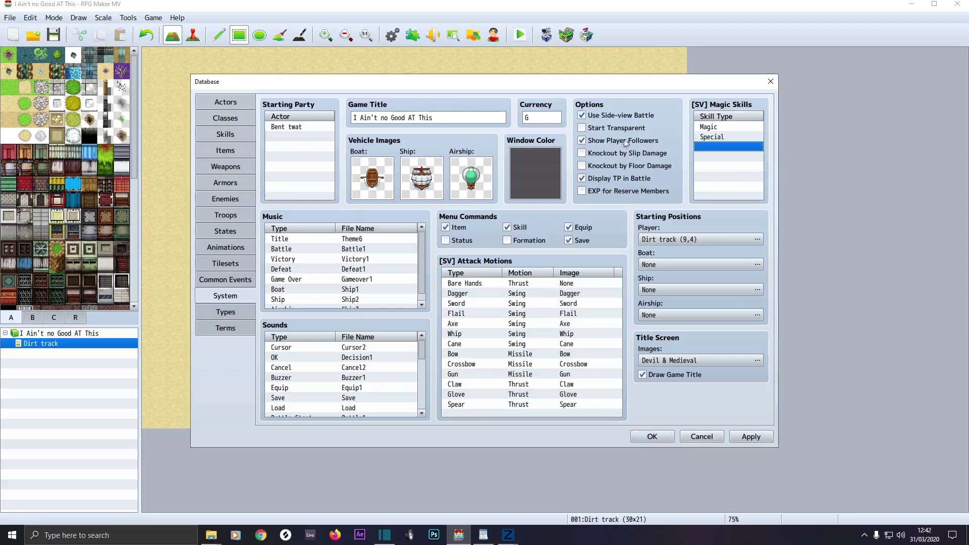
# Step: Set the game's currency unit to Credits and confirm the database changes
pyautogui.click(533, 120)
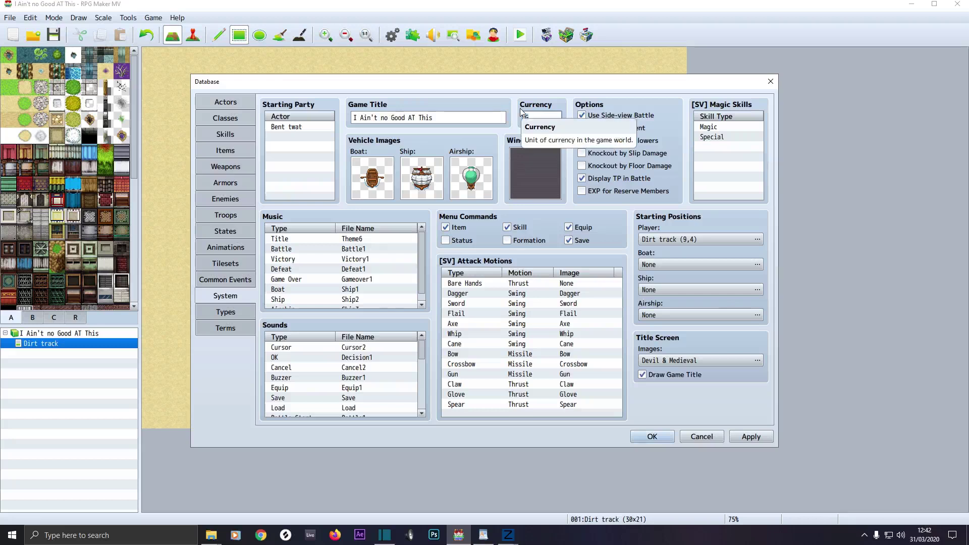
pyautogui.write('Credits')
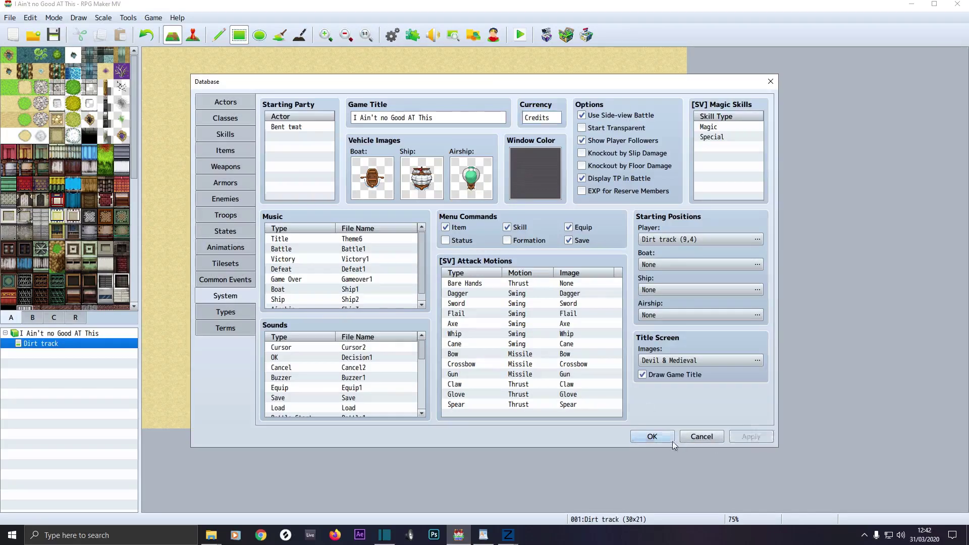
pyautogui.click(641, 435)
# Step: Save the database changes and playtest the project again with a new game
pyautogui.click(520, 35)
pyautogui.click(451, 283)
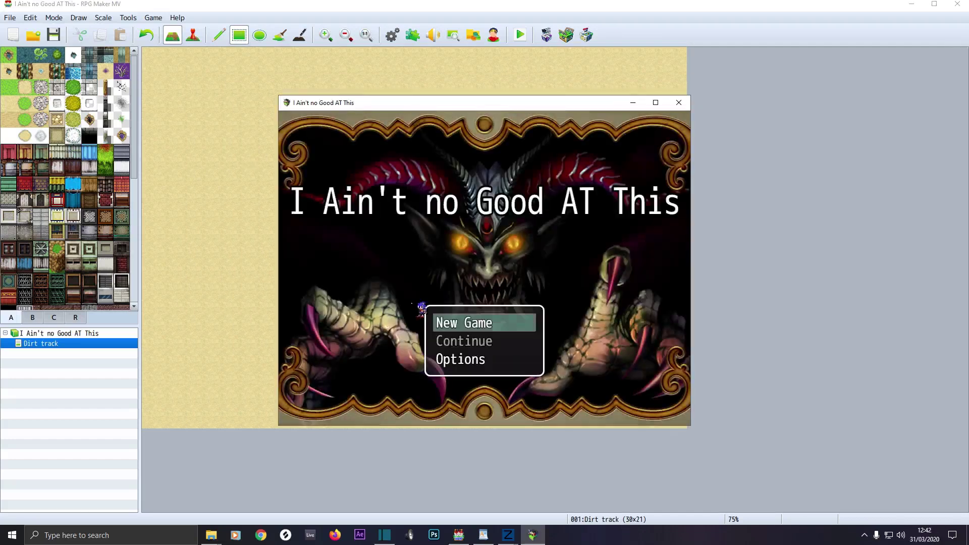
pyautogui.click(451, 327)
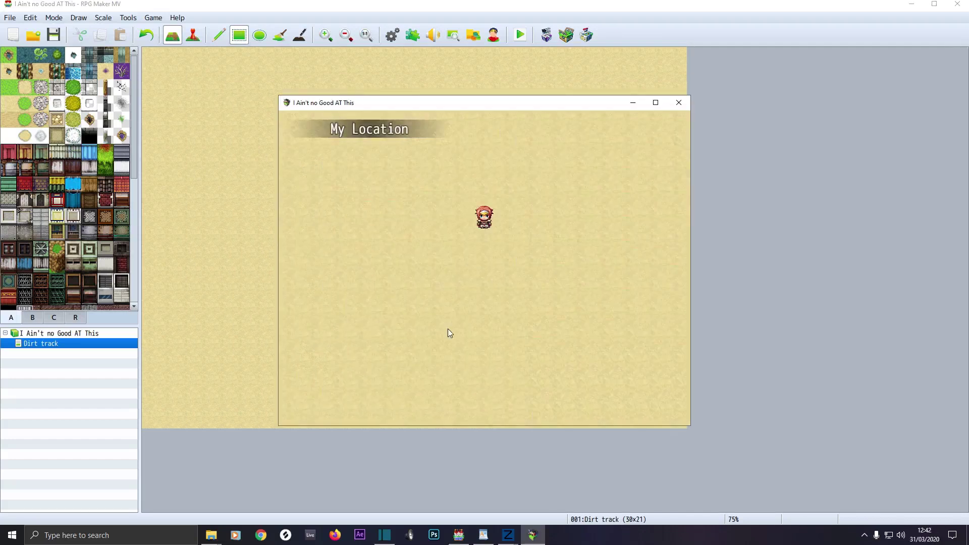
# Step: Move the character across the map until a side-view battle starts, and advance to the Fight and Escape commands
pyautogui.click(479, 260)
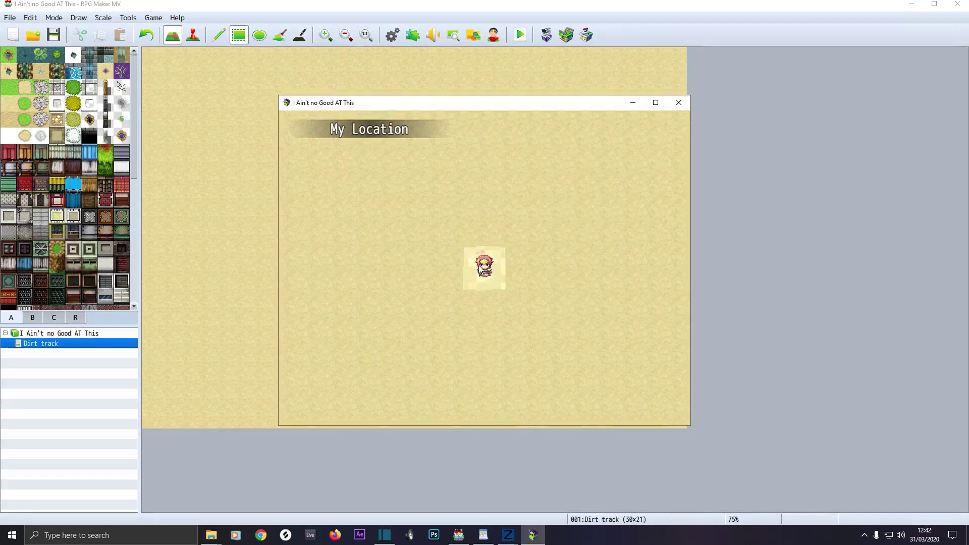
pyautogui.click(513, 356)
pyautogui.click(563, 364)
pyautogui.click(583, 362)
pyautogui.click(581, 343)
pyautogui.moveTo(581, 343)
pyautogui.mouseDown()
pyautogui.moveTo(556, 162)
pyautogui.moveTo(396, 177)
pyautogui.moveTo(357, 194)
pyautogui.moveTo(352, 221)
pyautogui.mouseUp()
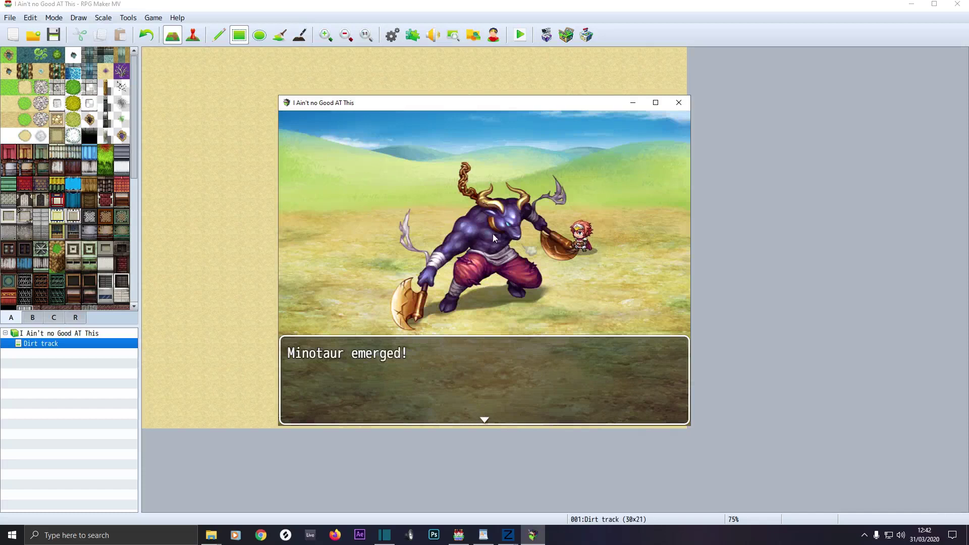
pyautogui.click(535, 308)
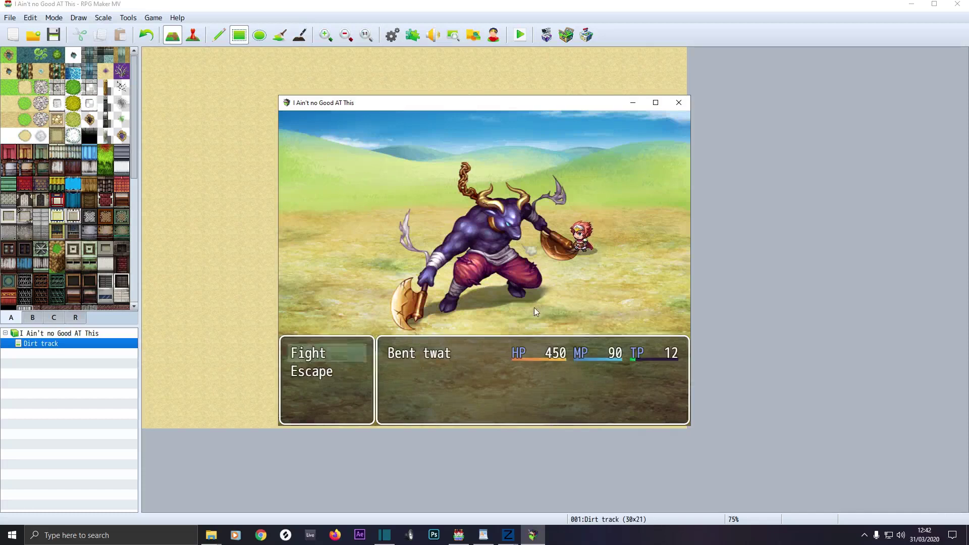
# Step: Choose to fight in the playtest battle and cast the Spark magic skill on the Minotaur
pyautogui.click(306, 357)
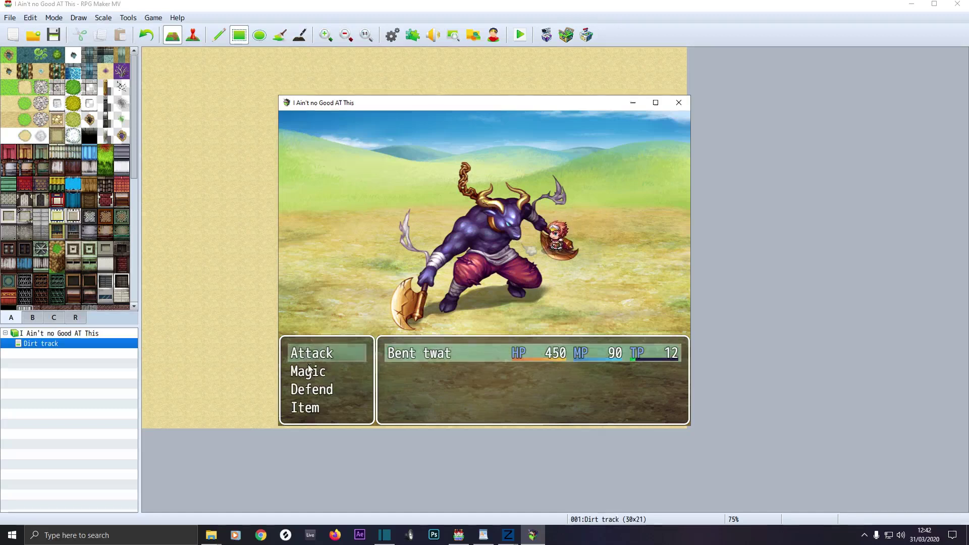
pyautogui.click(308, 371)
pyautogui.click(308, 372)
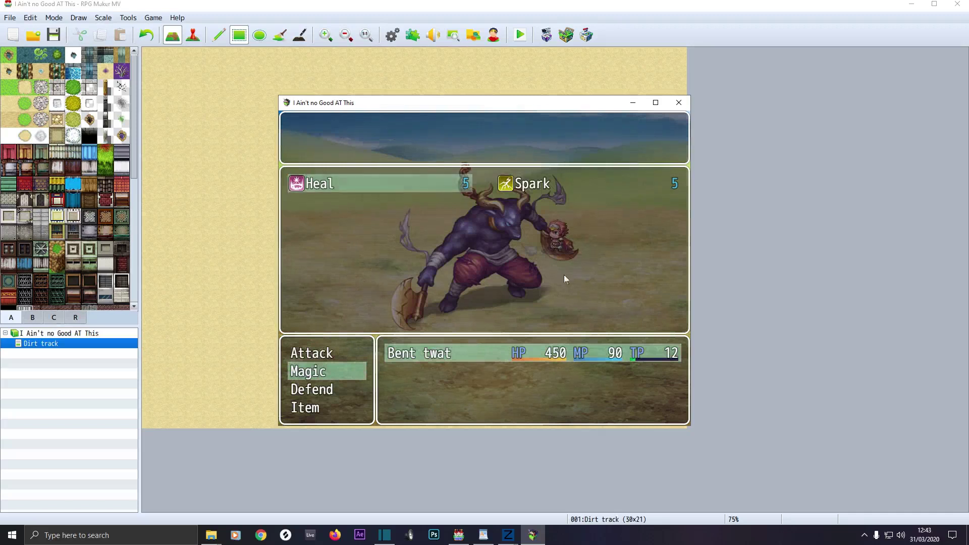
pyautogui.click(528, 185)
pyautogui.click(528, 186)
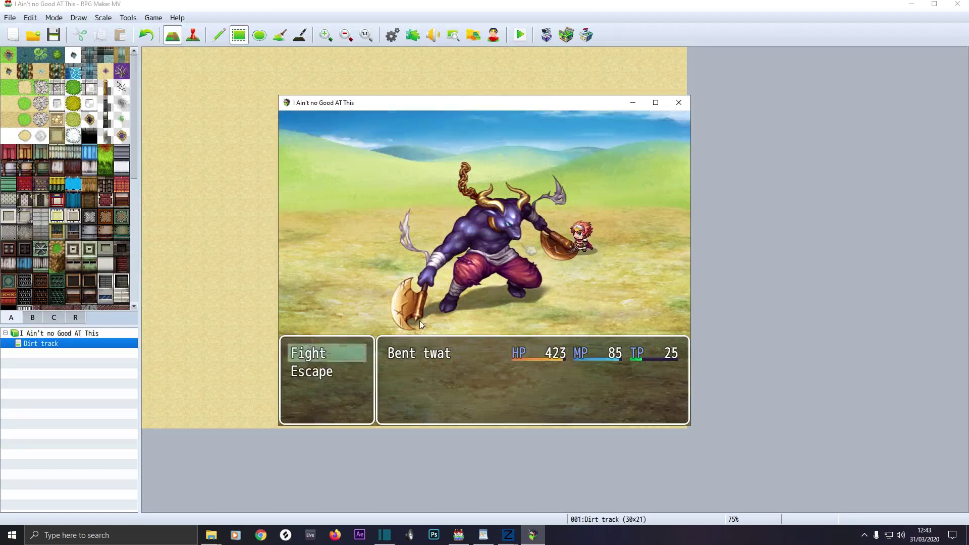
# Step: Cast Spark again in the following battle turn, and close the playtest to return to the map editor
pyautogui.click(311, 354)
pyautogui.doubleClick(317, 369)
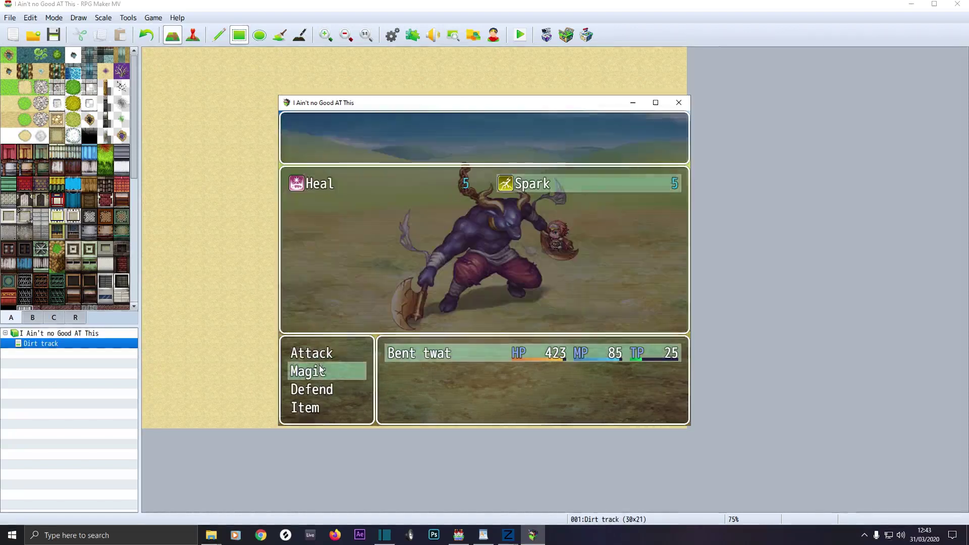
pyautogui.click(507, 182)
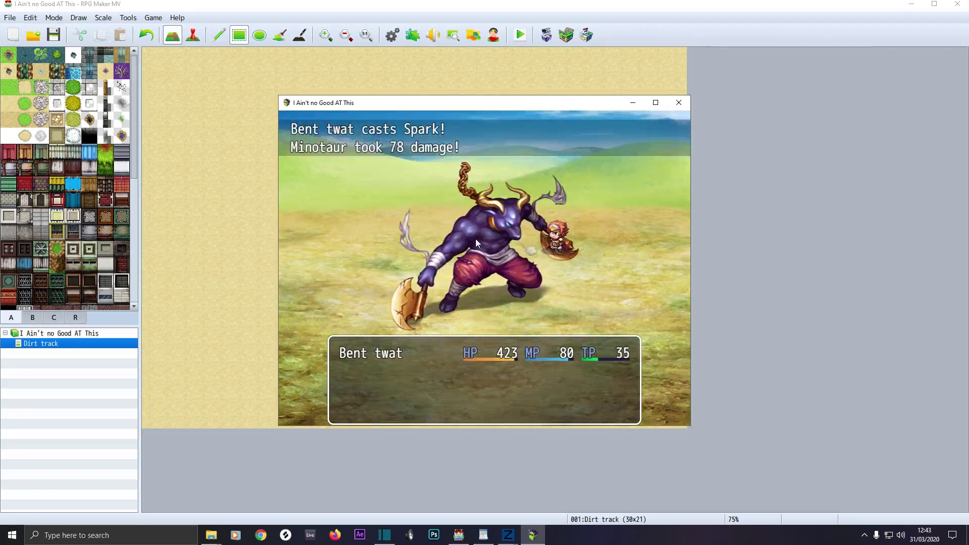
pyautogui.click(679, 102)
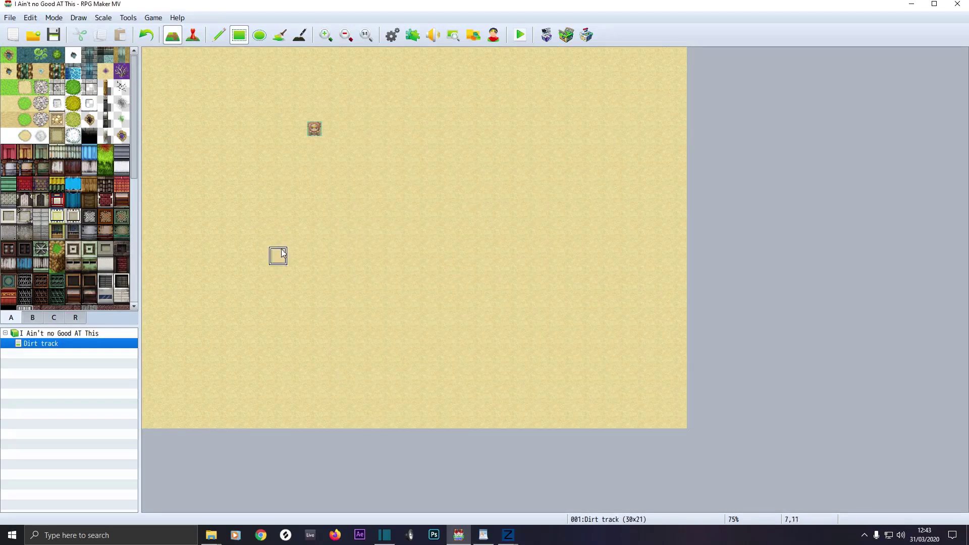